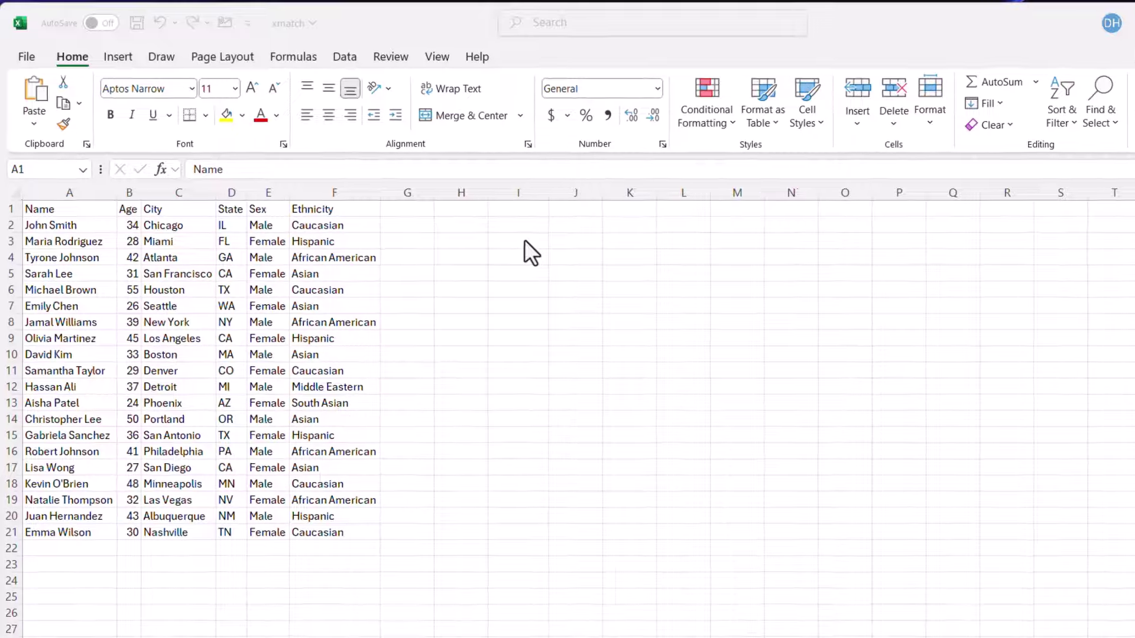
- Label H3 'City' and H4 'Row'
click(485, 241)
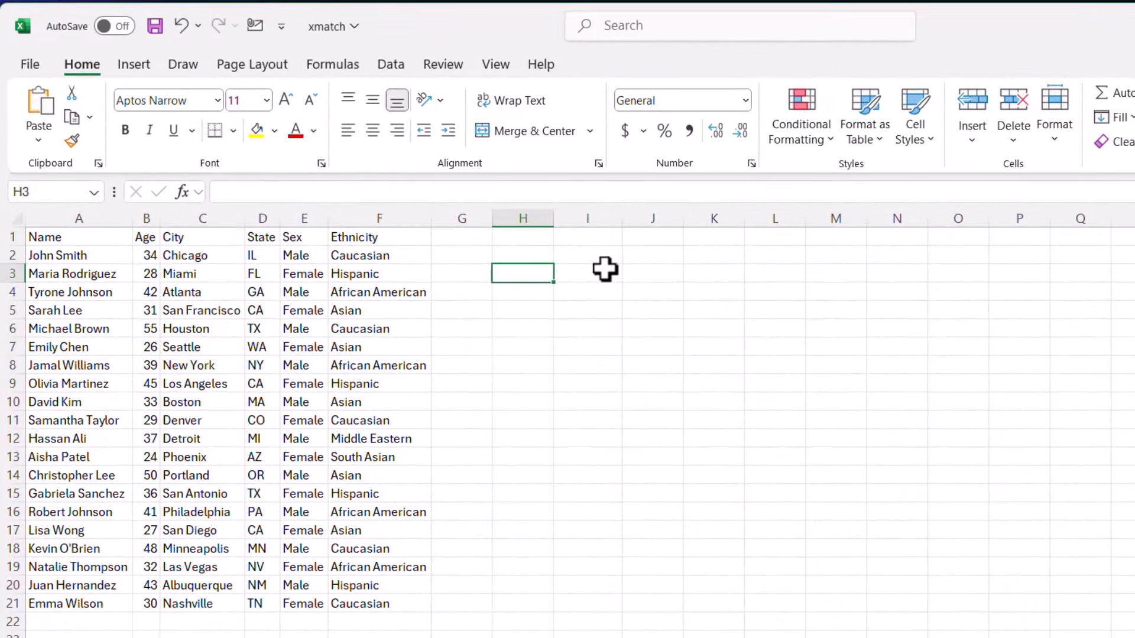
text(City)
key(Return)
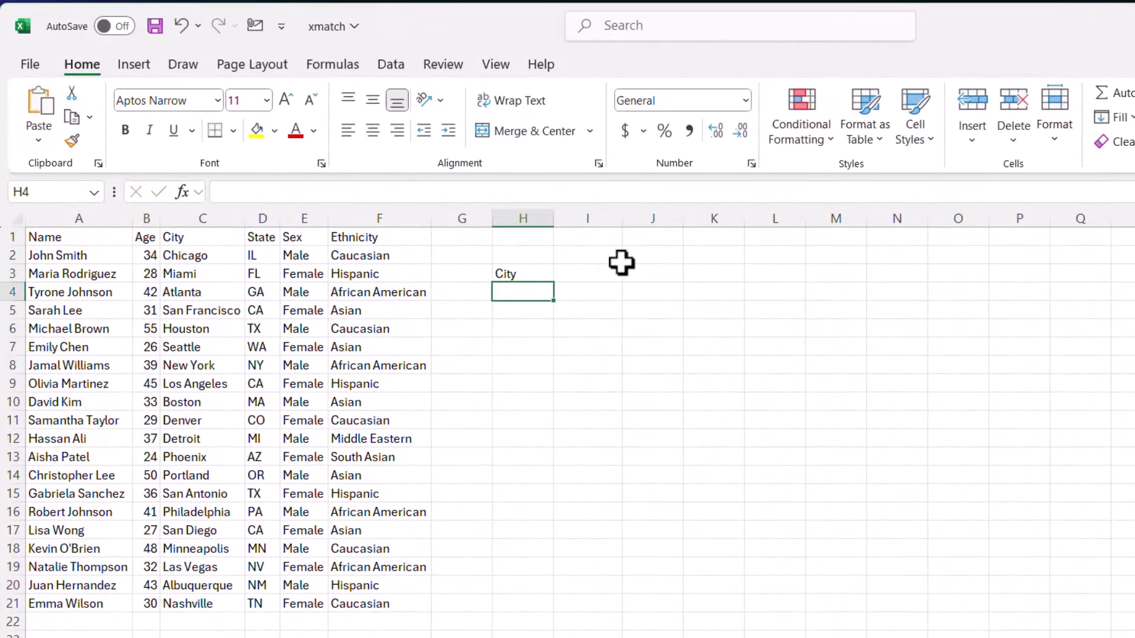
text(Row)
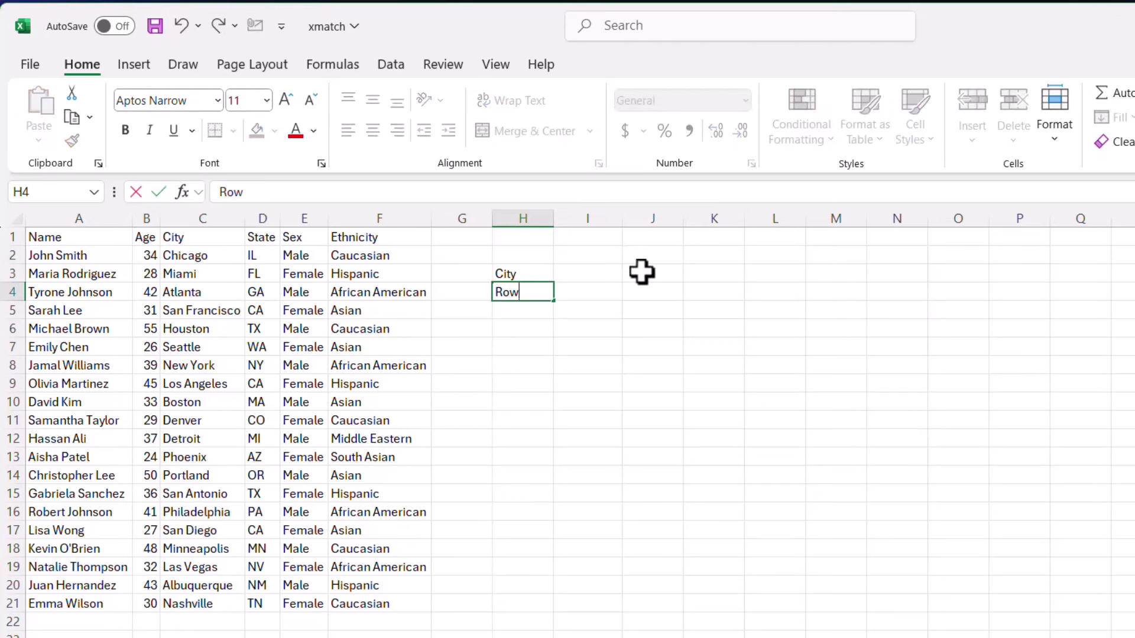
key(Right)
- Enter Detroit in I3 and begin typing the XMATCH function in I4
key(Up)
text(Detroi)
key(BackSpace)
text(oit)
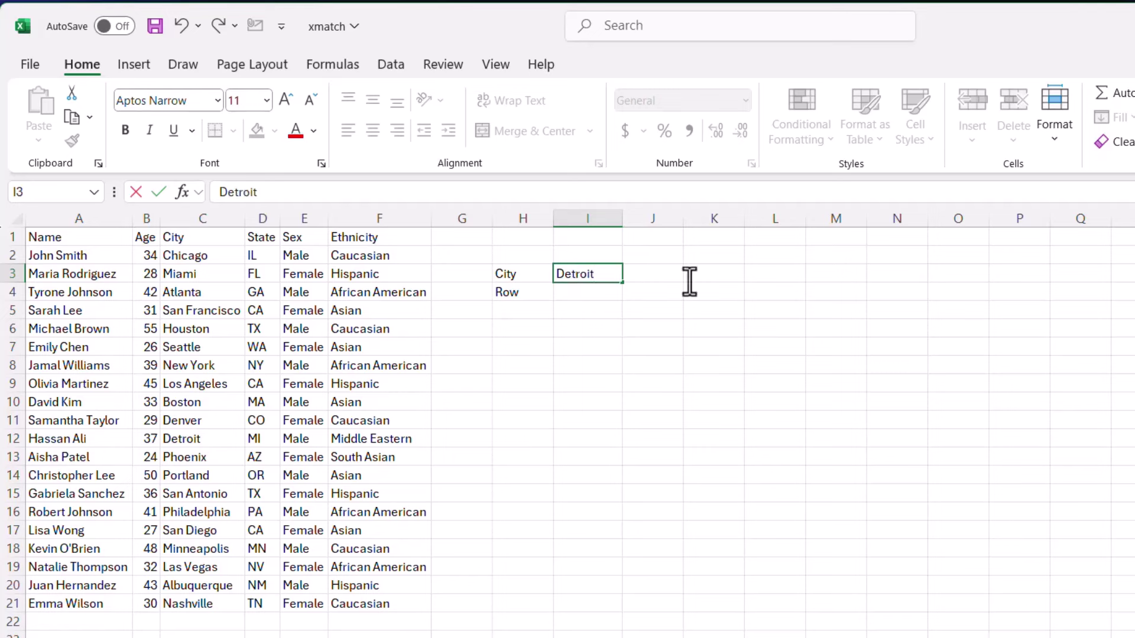
key(Return)
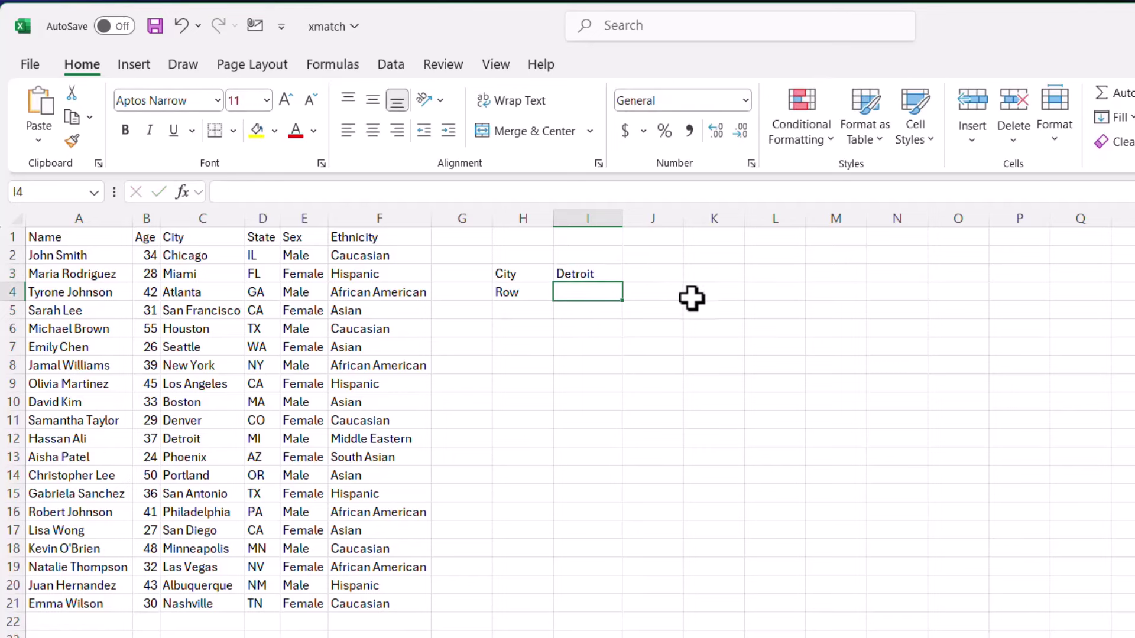
text(=xmatrch)
key(BackSpace)
key(BackSpace)
key(BackSpace)
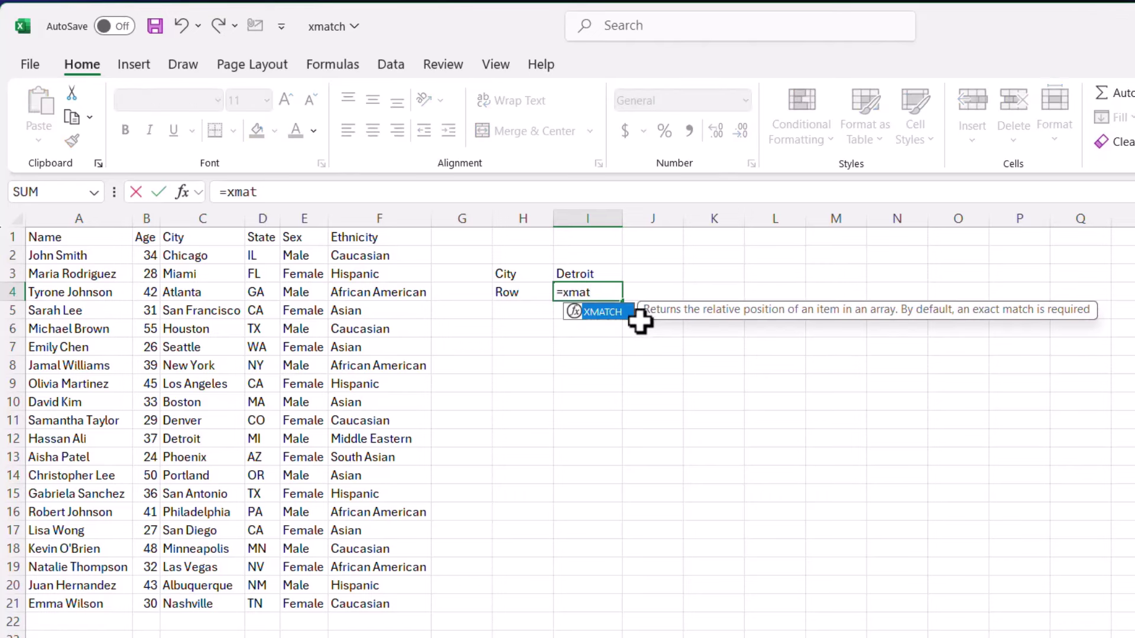
- Accept XMATCH in I4 and set its Lookup_value to I3 in Function Arguments
key(Tab)
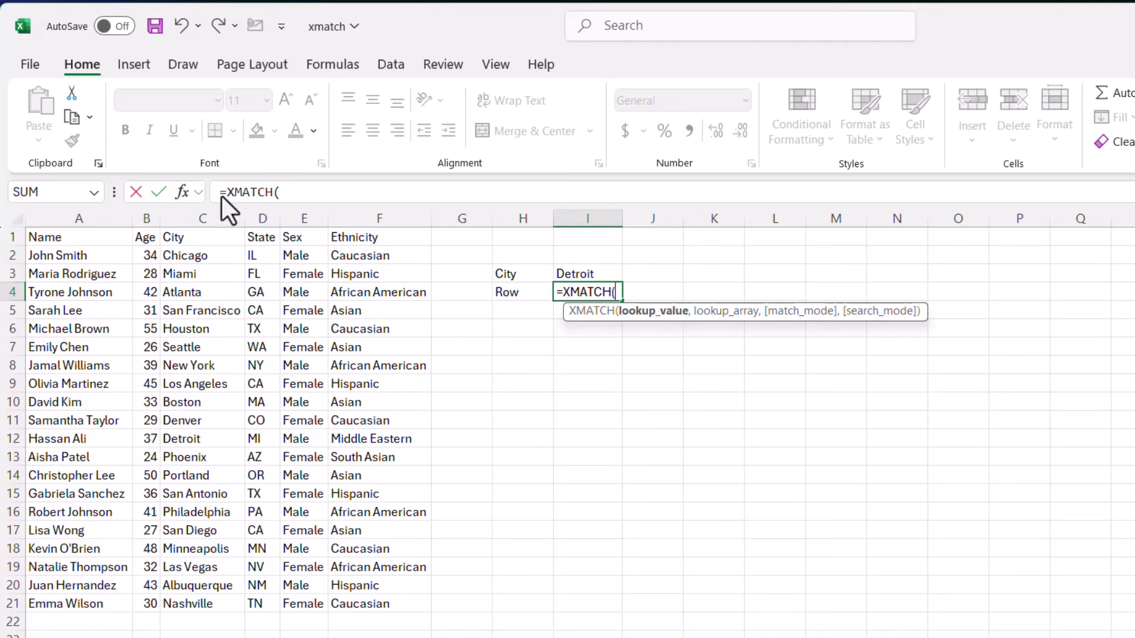
click(180, 192)
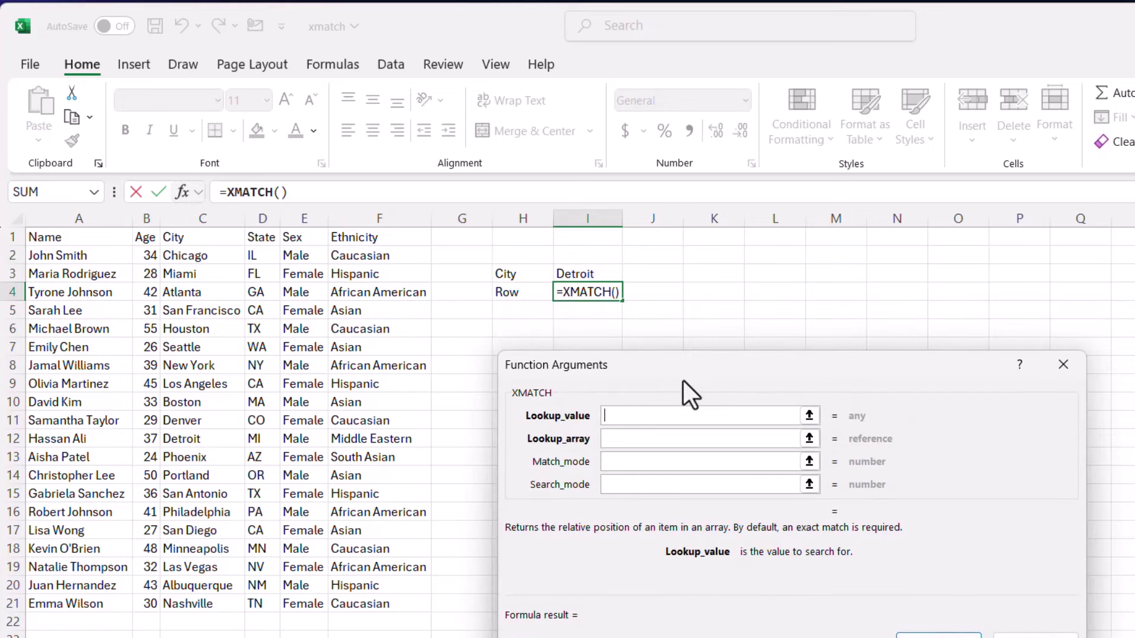
click(608, 276)
- Set Lookup_array to C1:C21, previewing 12, then open XMATCH's online help
click(618, 436)
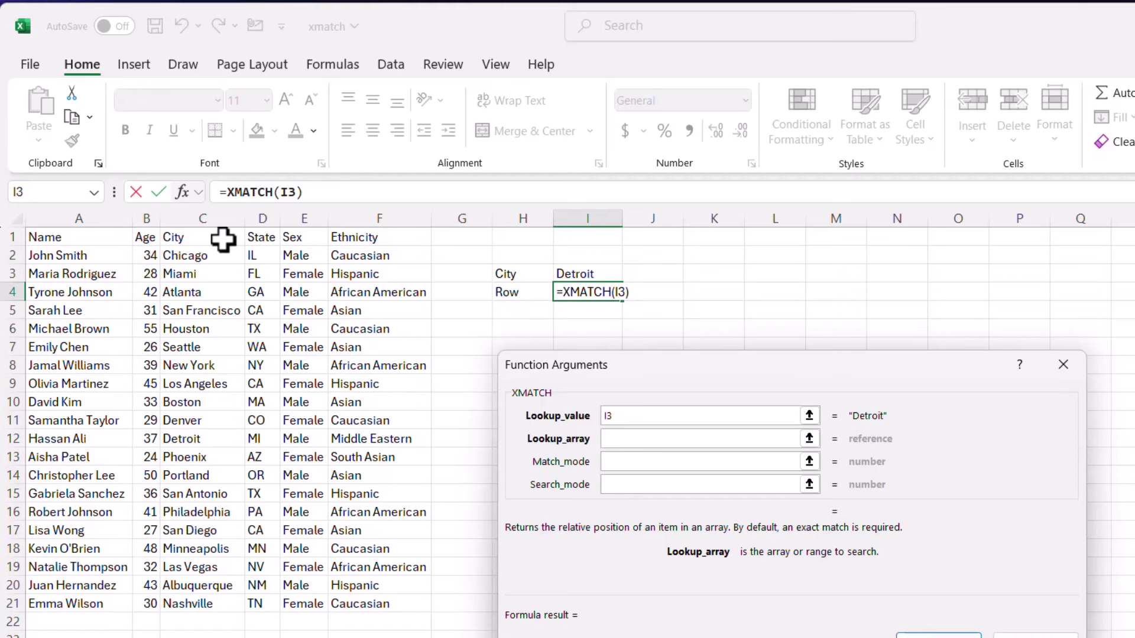
drag(199, 256, 232, 617)
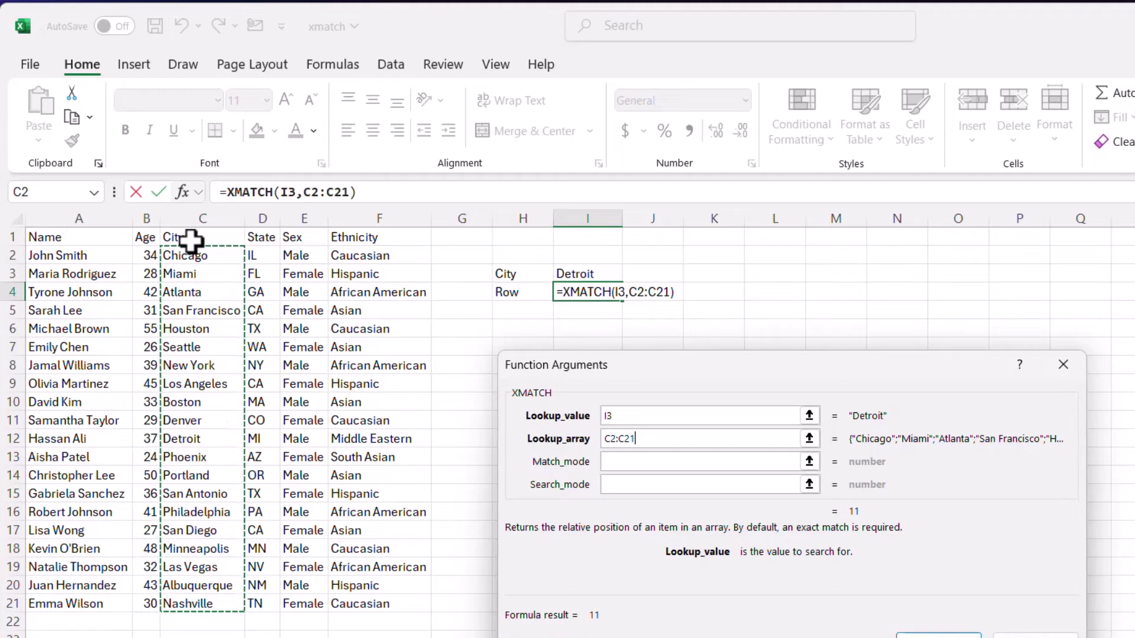
drag(189, 239, 185, 608)
click(629, 467)
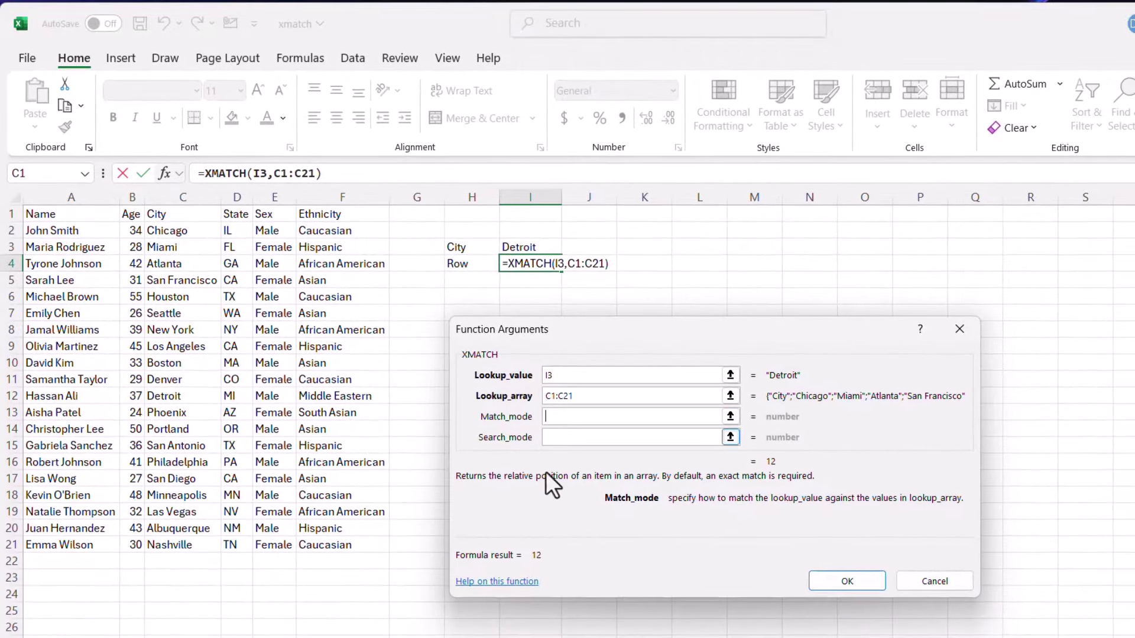
click(512, 582)
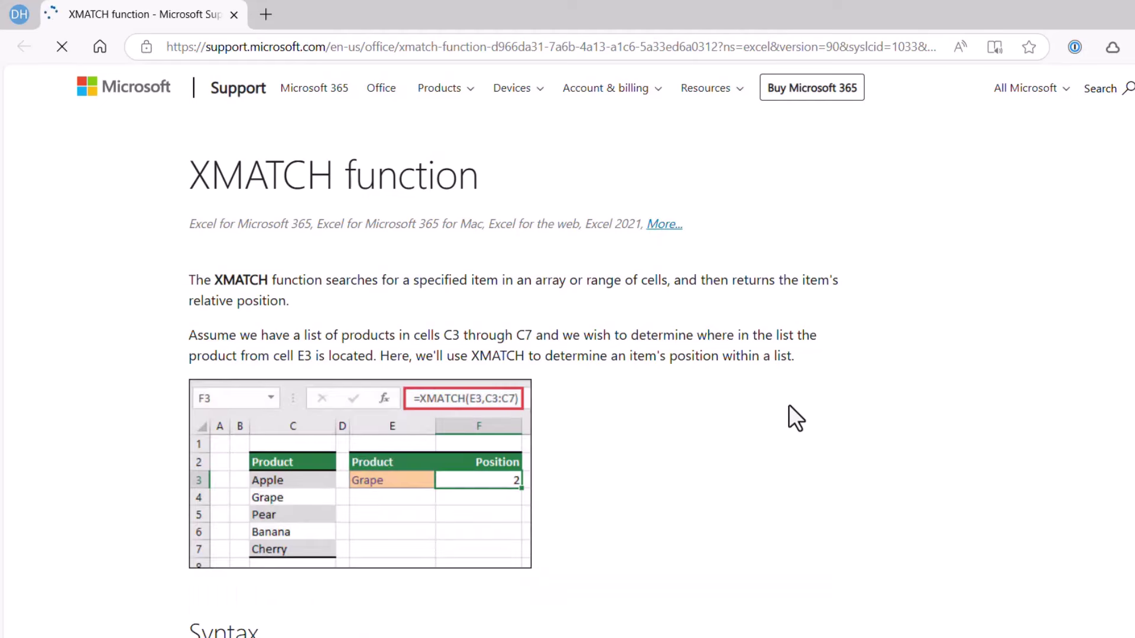
- Scroll the XMATCH help page down to the Syntax section and arguments table
scroll(788, 405, down, 9)
scroll(789, 405, down, 3)
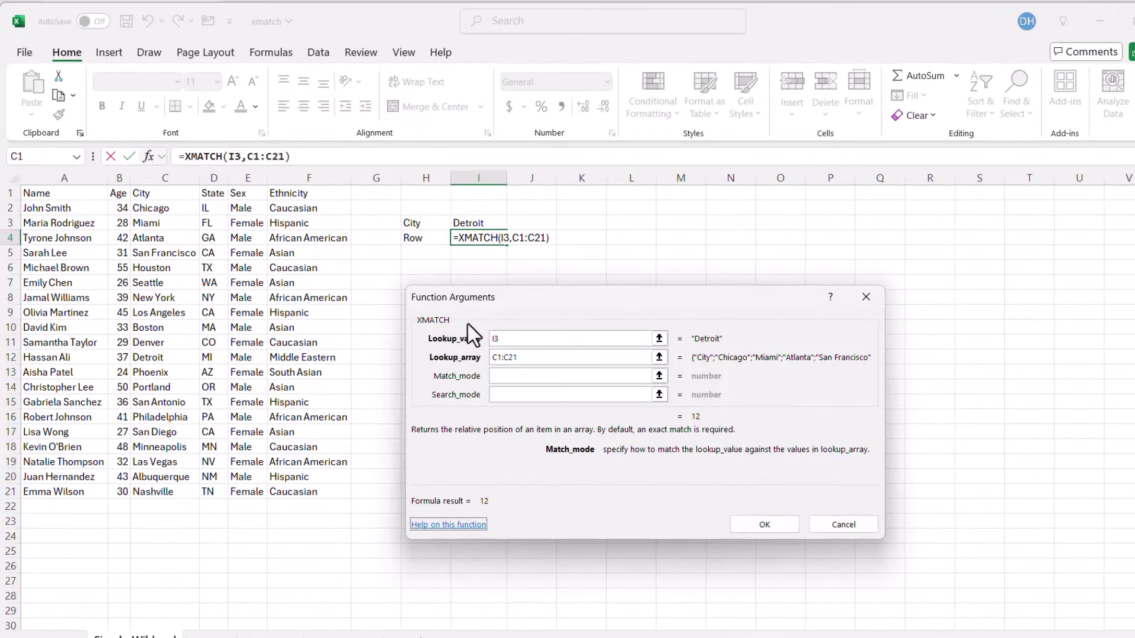
- Commit =XMATCH(I3,C1:C21) in I4 and verify Detroit is in row 12
click(750, 523)
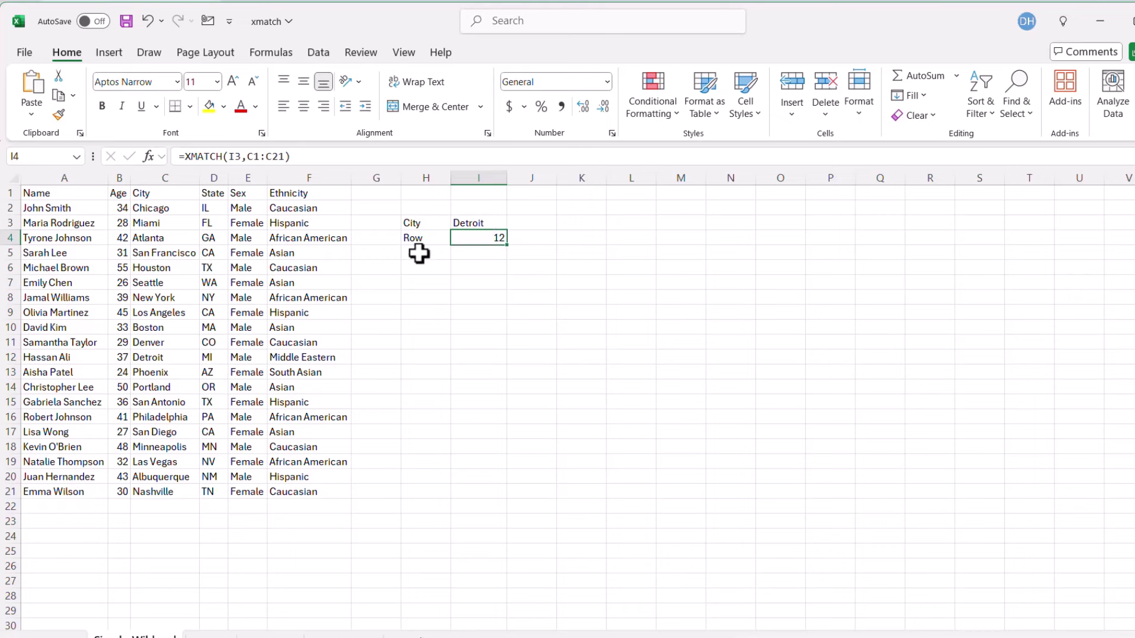
click(12, 359)
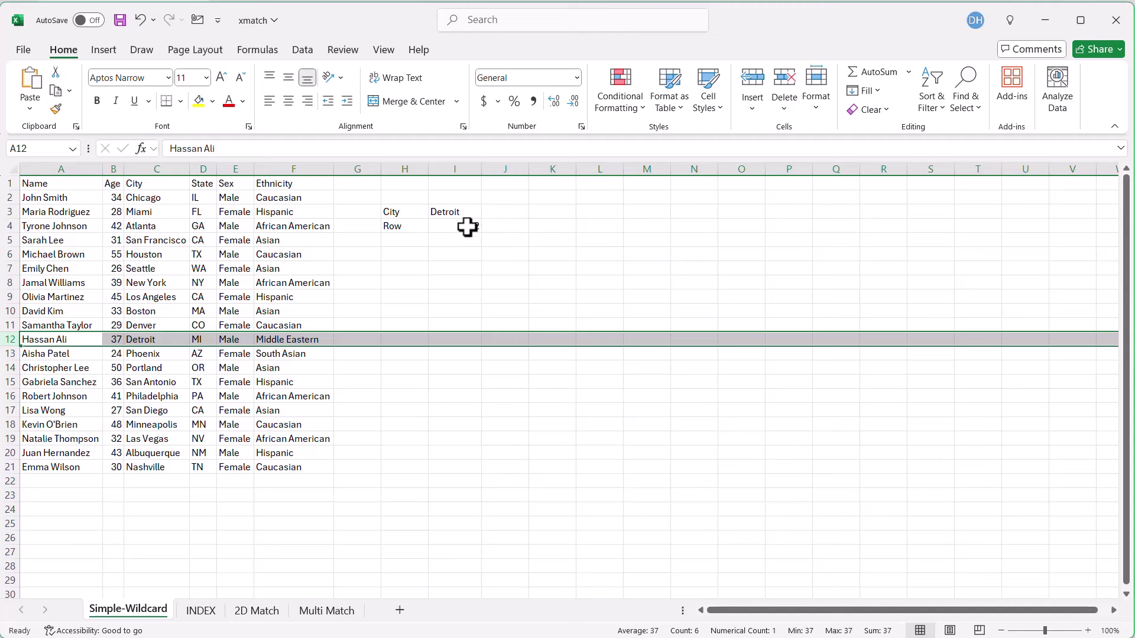
click(461, 227)
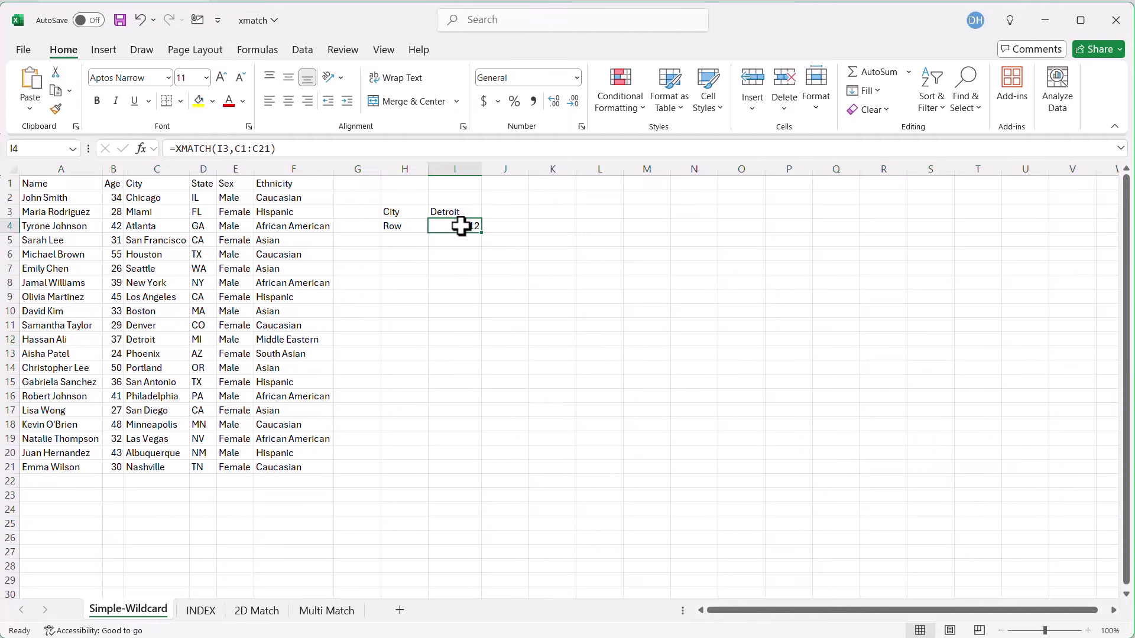
- Add wildcard character match as the match mode of the I4 XMATCH formula
click(290, 149)
key(BackSpace)
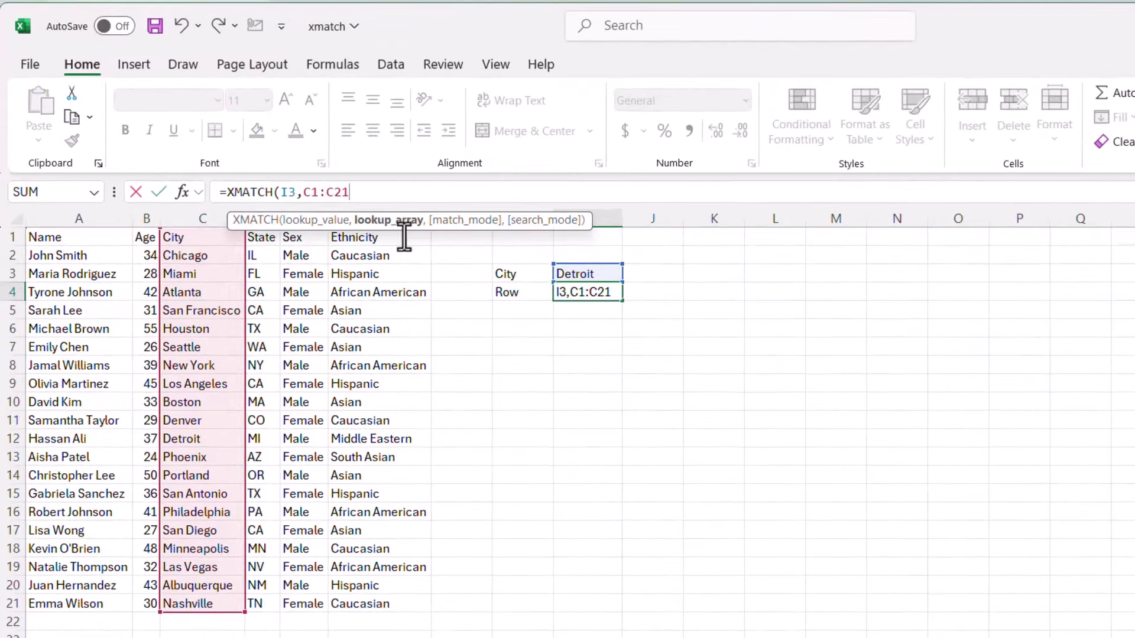
text(,)
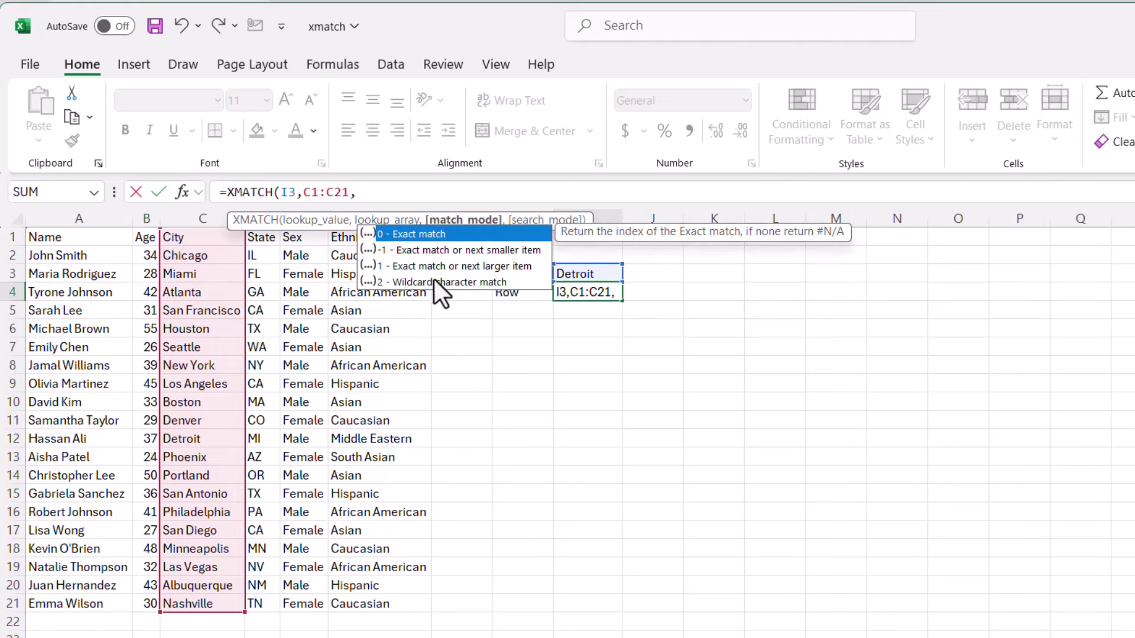
double_click(434, 281)
text())
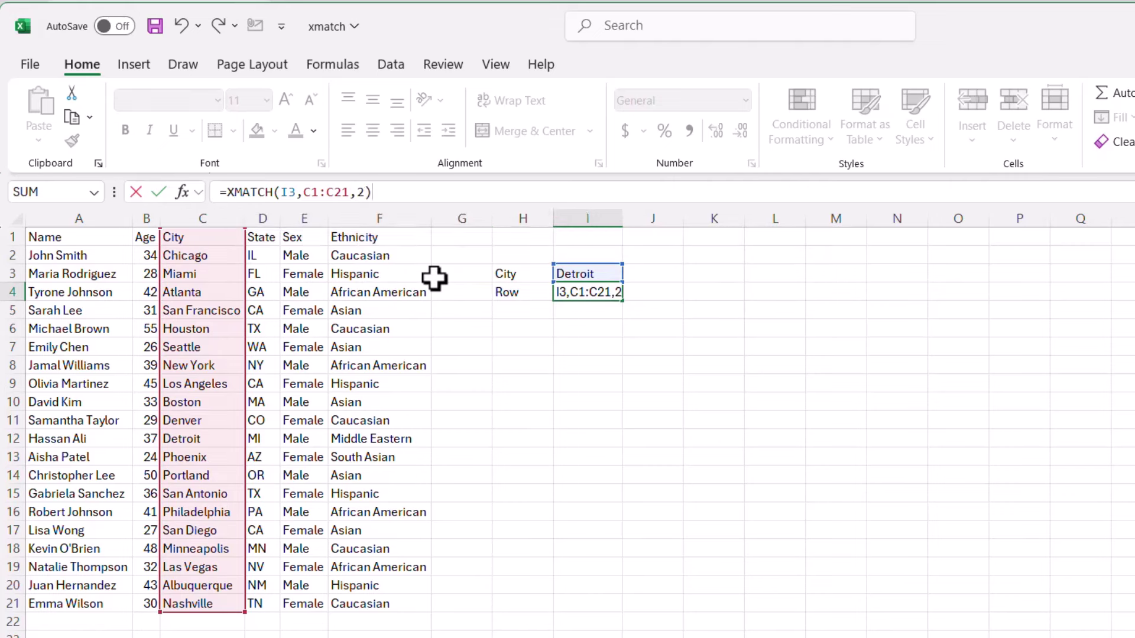
key(Return)
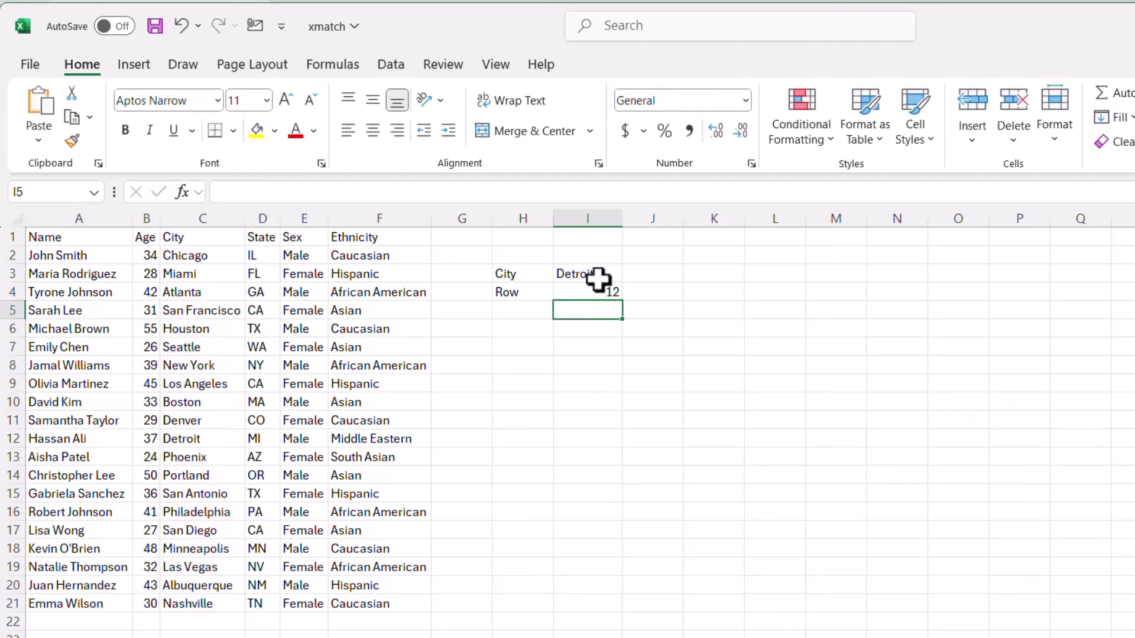
- Replace the city in I3 with the partial name Minn
click(598, 279)
double_click(601, 281)
key(BackSpace)
key(BackSpace)
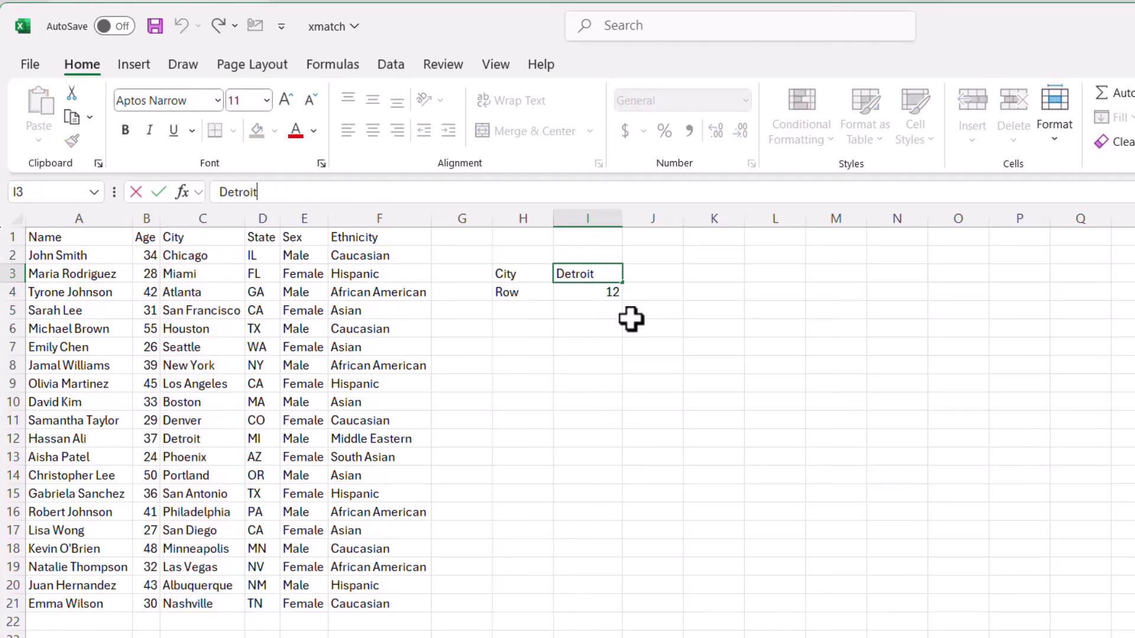
key(BackSpace)
key(BackSpace)
key(BackSpace)
key(BackSpace)
key(BackSpace)
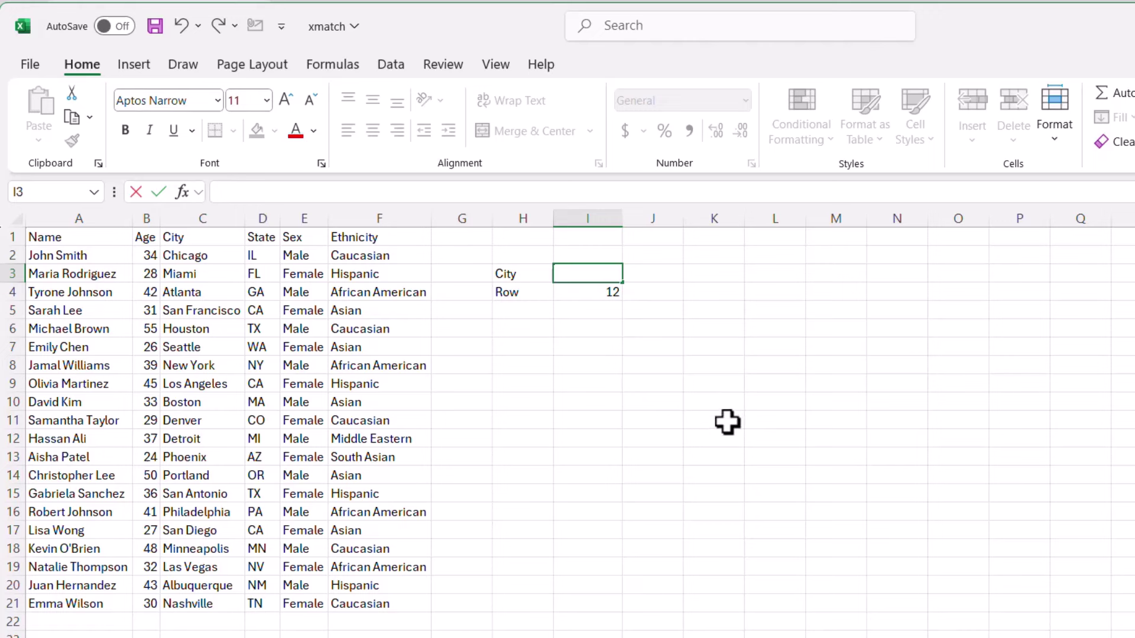
text(M)
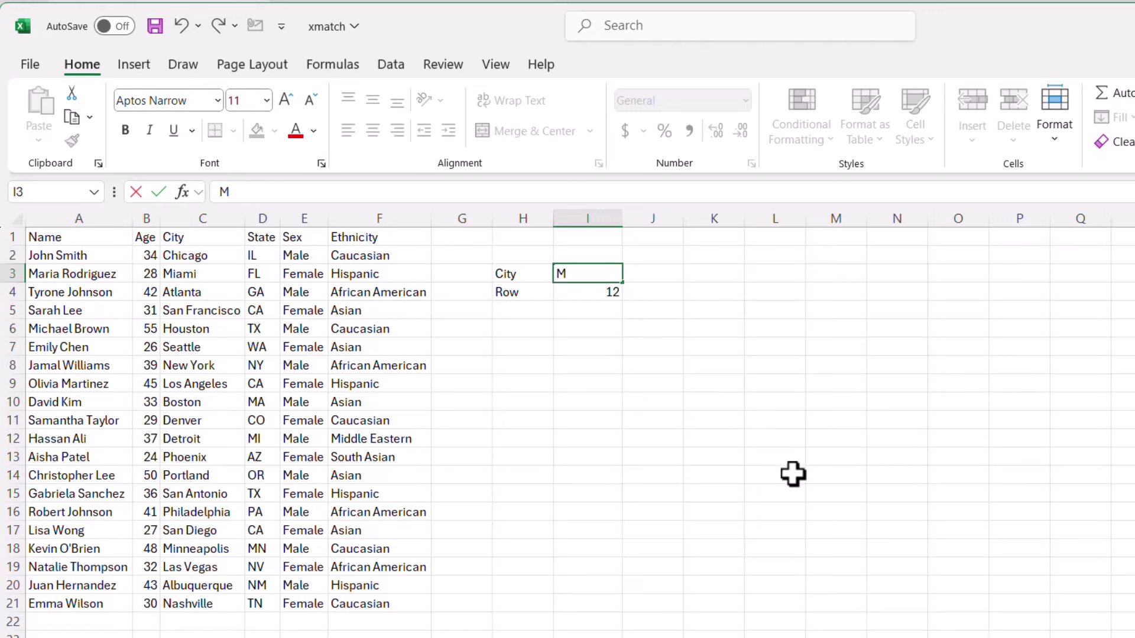
text(inn)
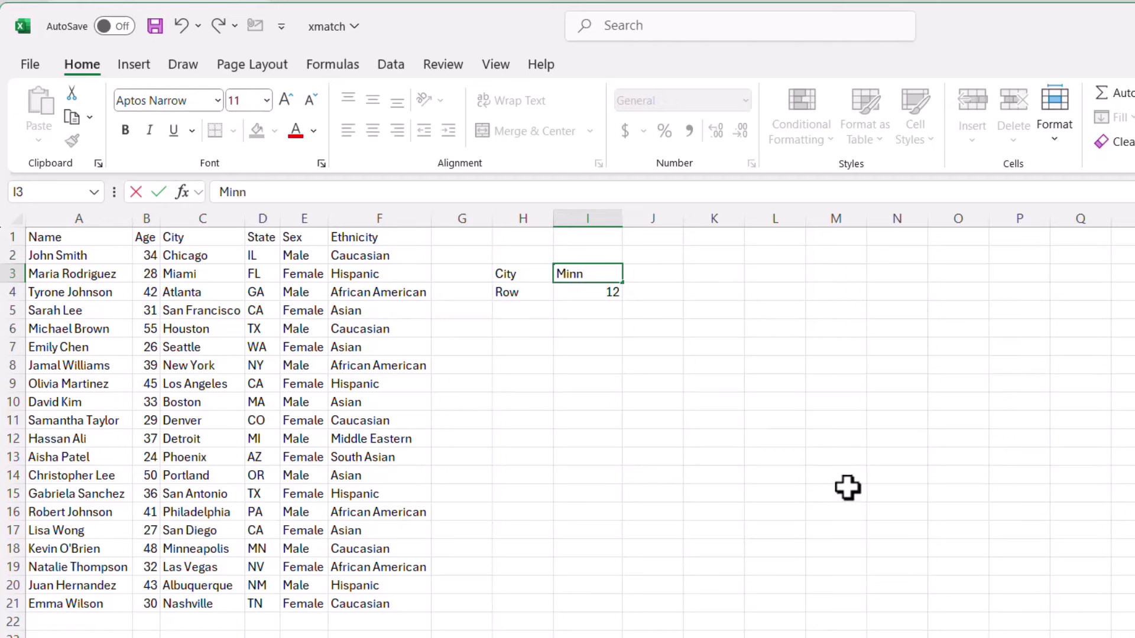
key(Return)
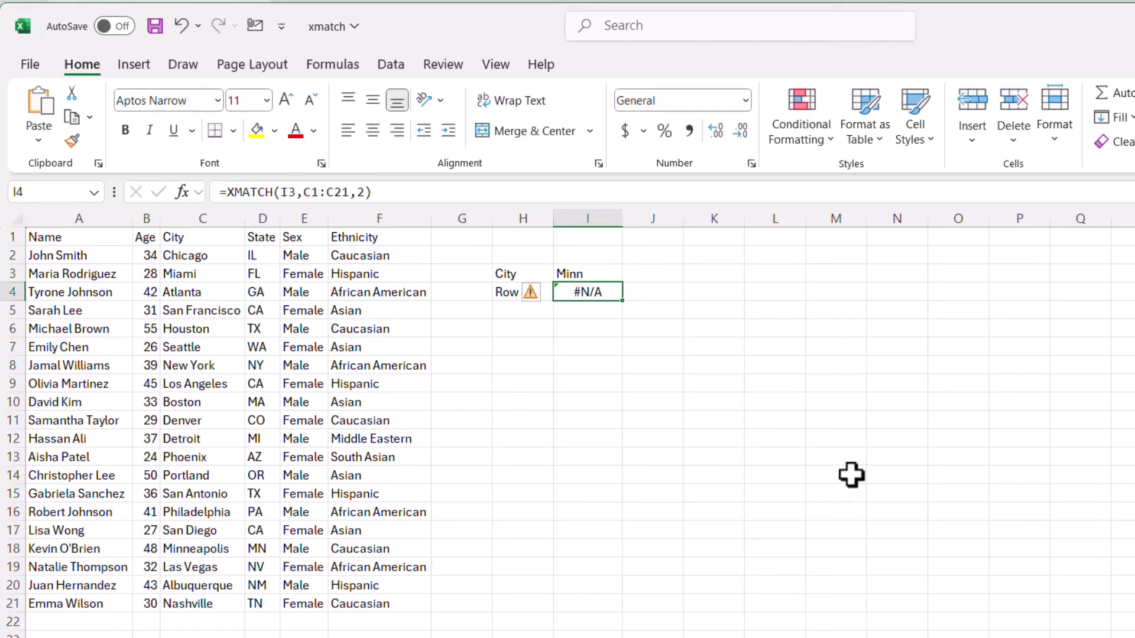
- Change I3 to Minn*, verify the Minneapolis match in row 18, and go to the INDEX sheet
click(600, 275)
click(271, 193)
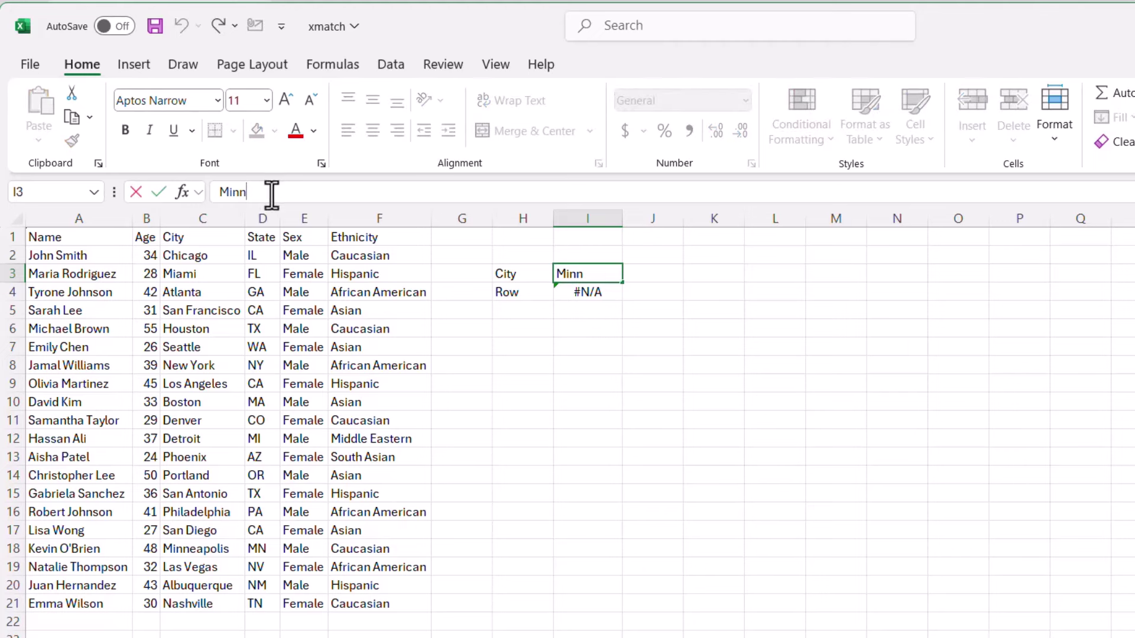
text(*)
key(Return)
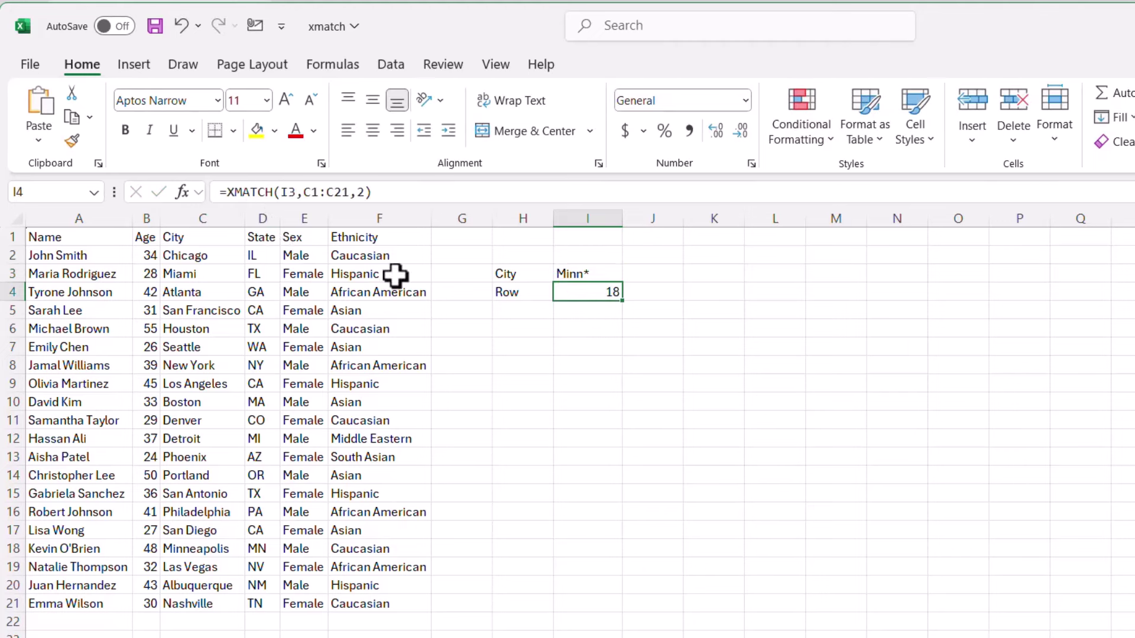
click(13, 548)
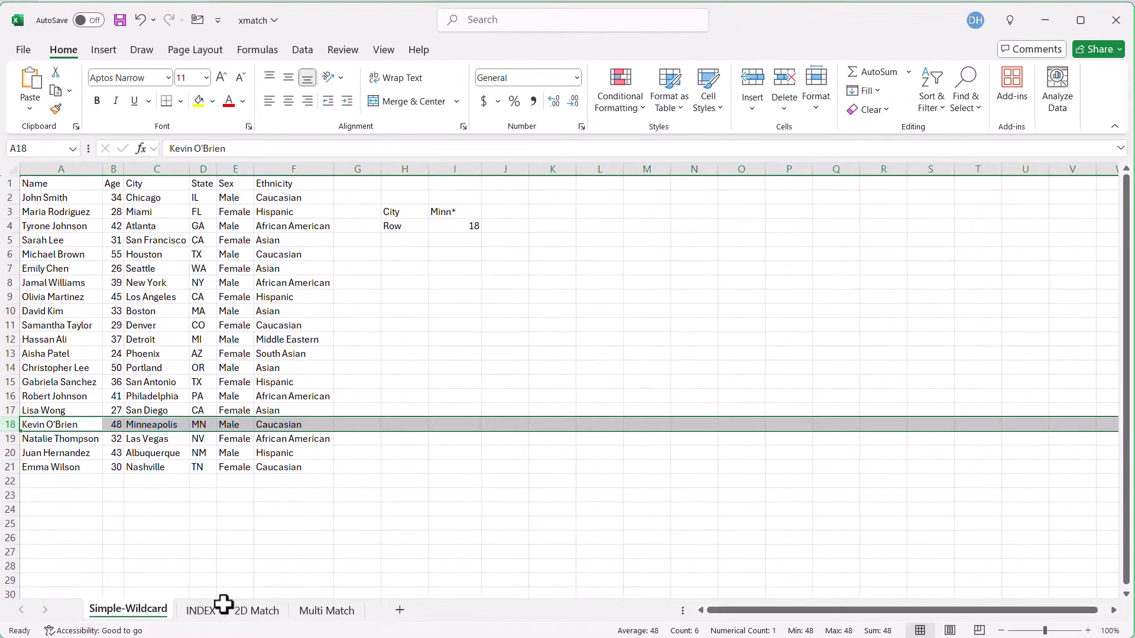
click(201, 611)
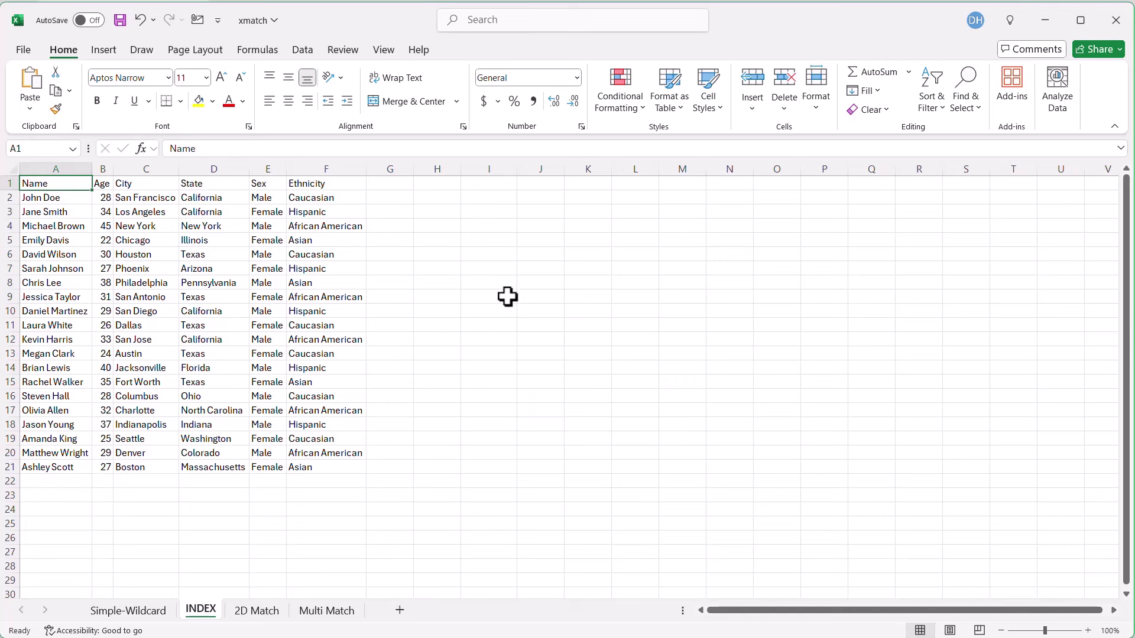
- Label H3 'Name' and H4 'City', and enter the first person's name from column A in I3
click(451, 214)
text(Name)
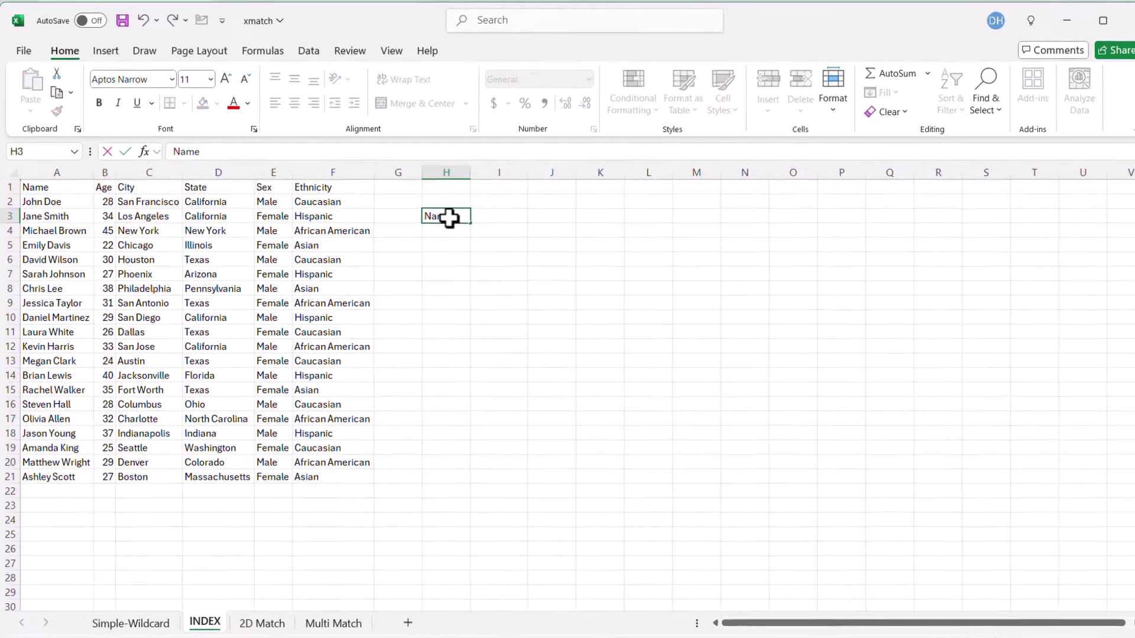
key(Return)
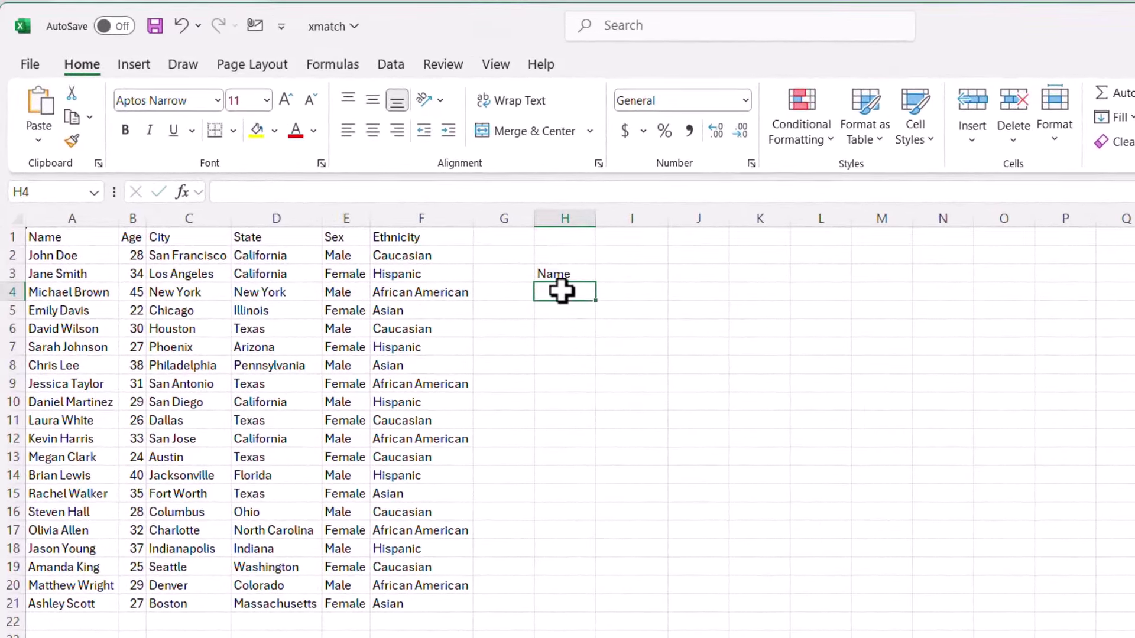
text(City)
key(Return)
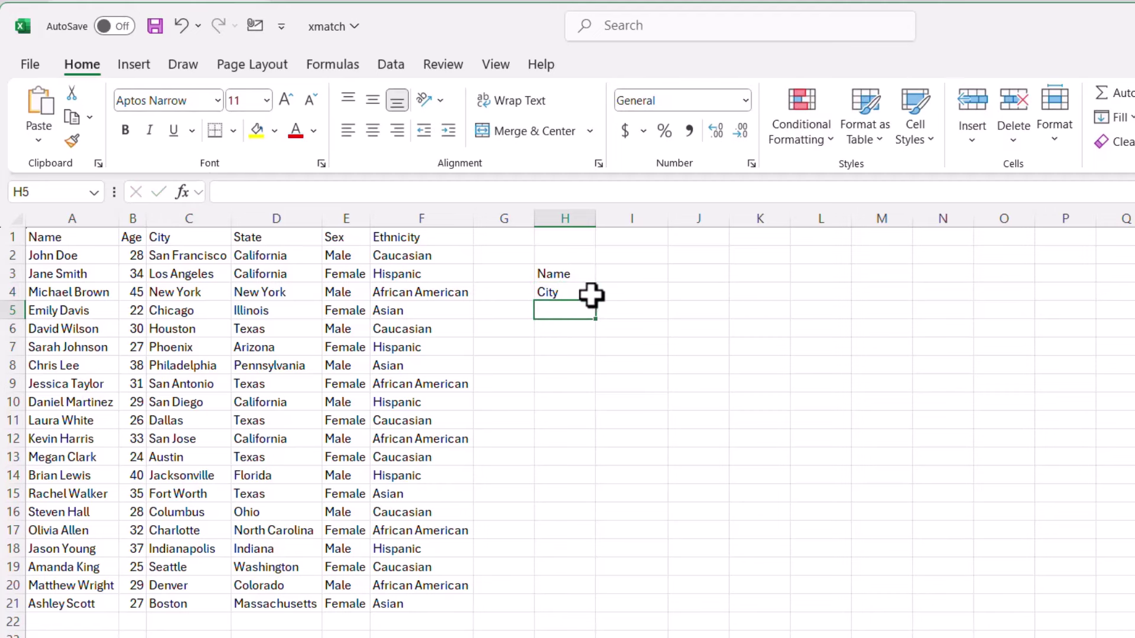
click(628, 278)
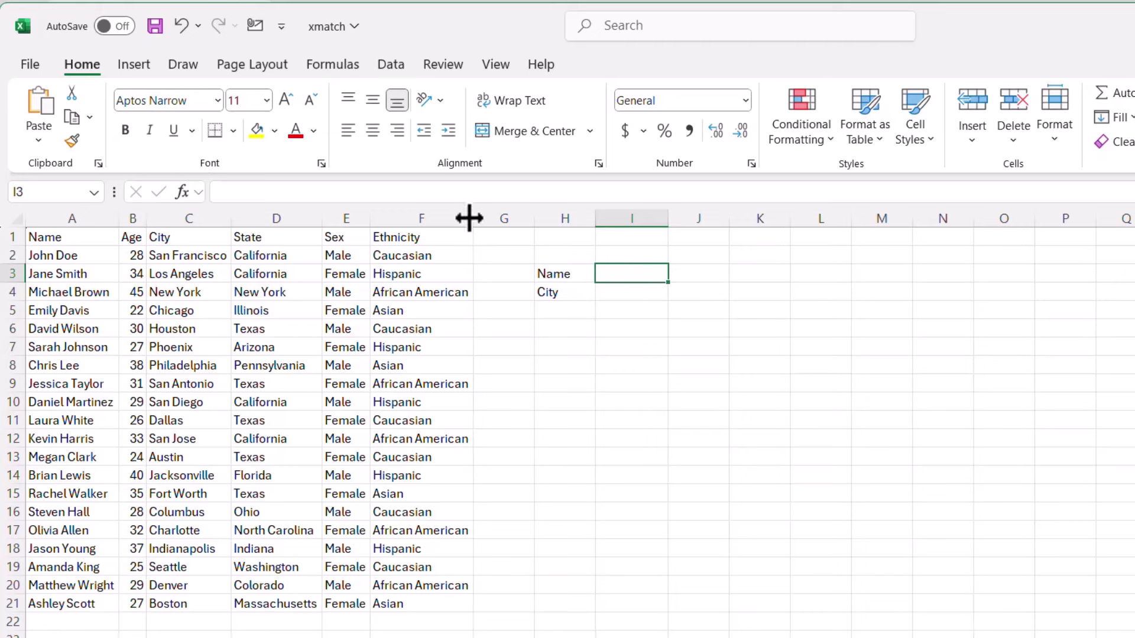
text(John Doe)
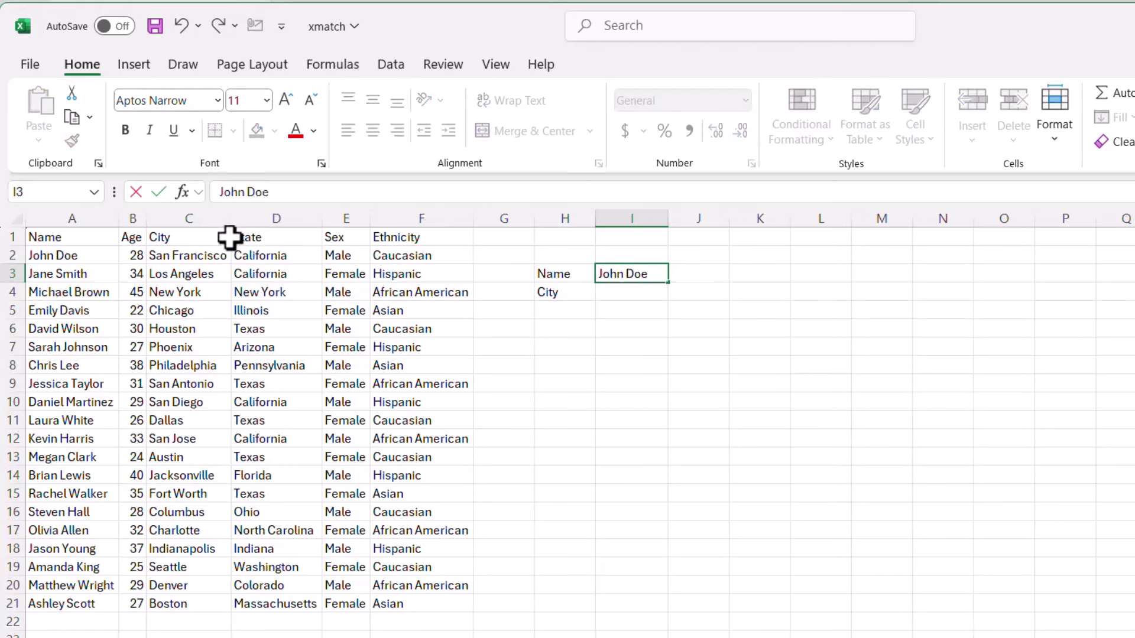
key(Return)
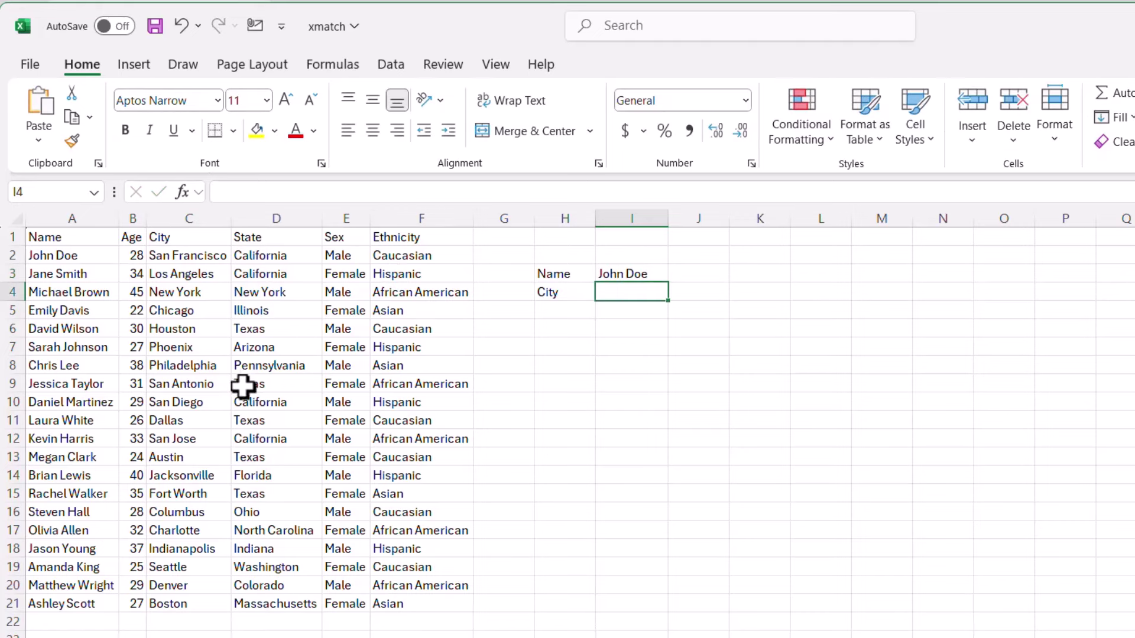
key(F2)
- Enter =XMATCH(I3,A1:A21) in I4, returning row 2 for the name
text(=xma)
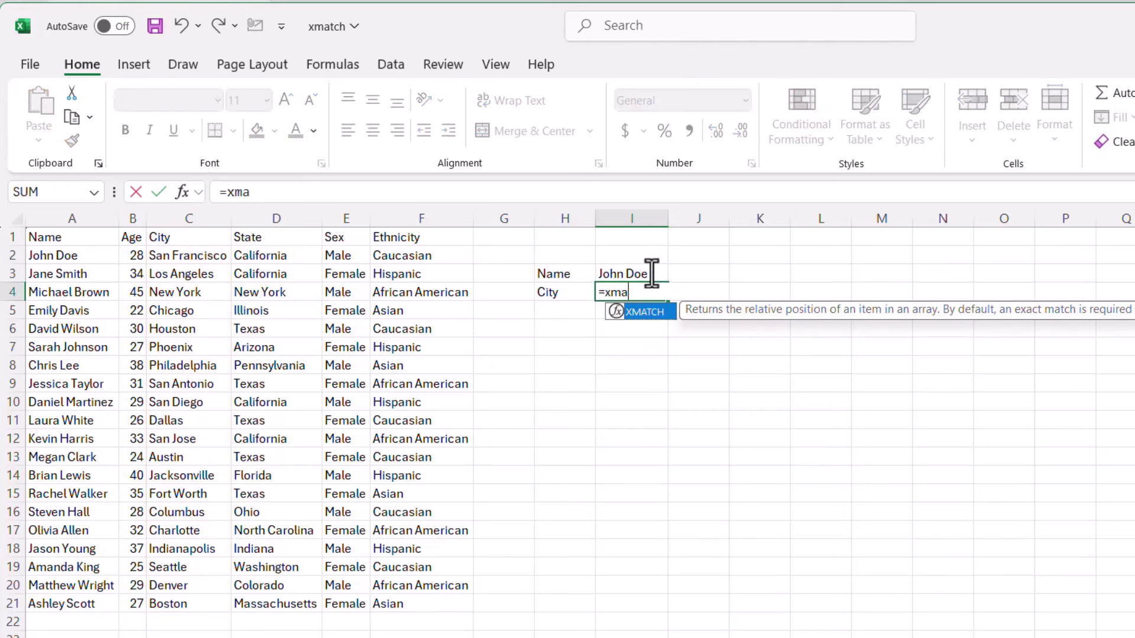
key(Tab)
click(649, 271)
text(,)
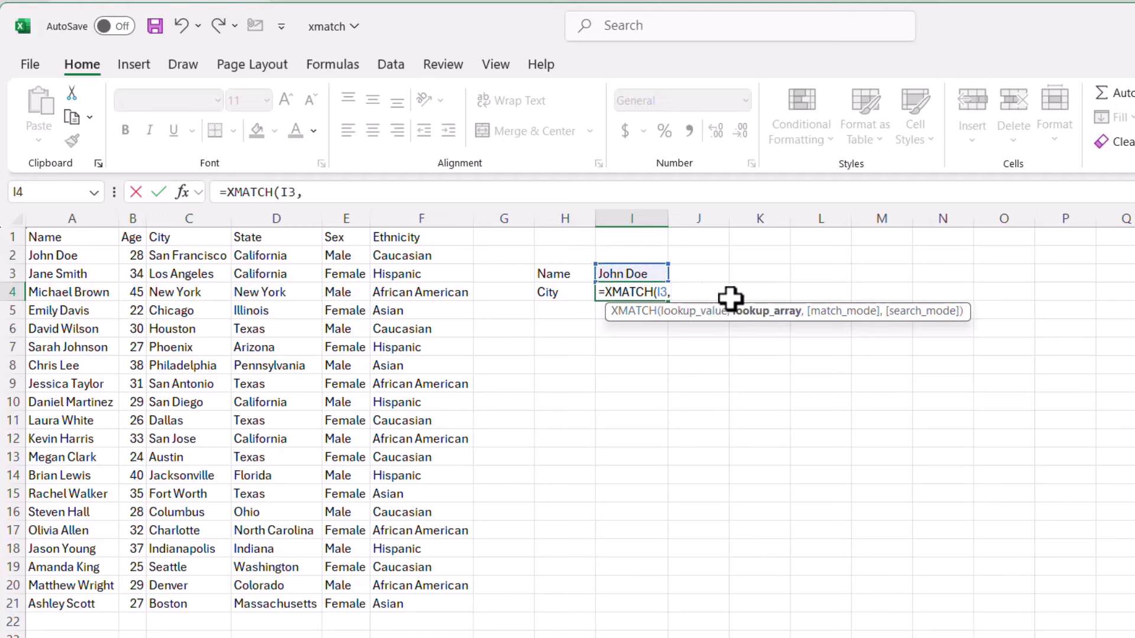
drag(68, 236, 30, 604)
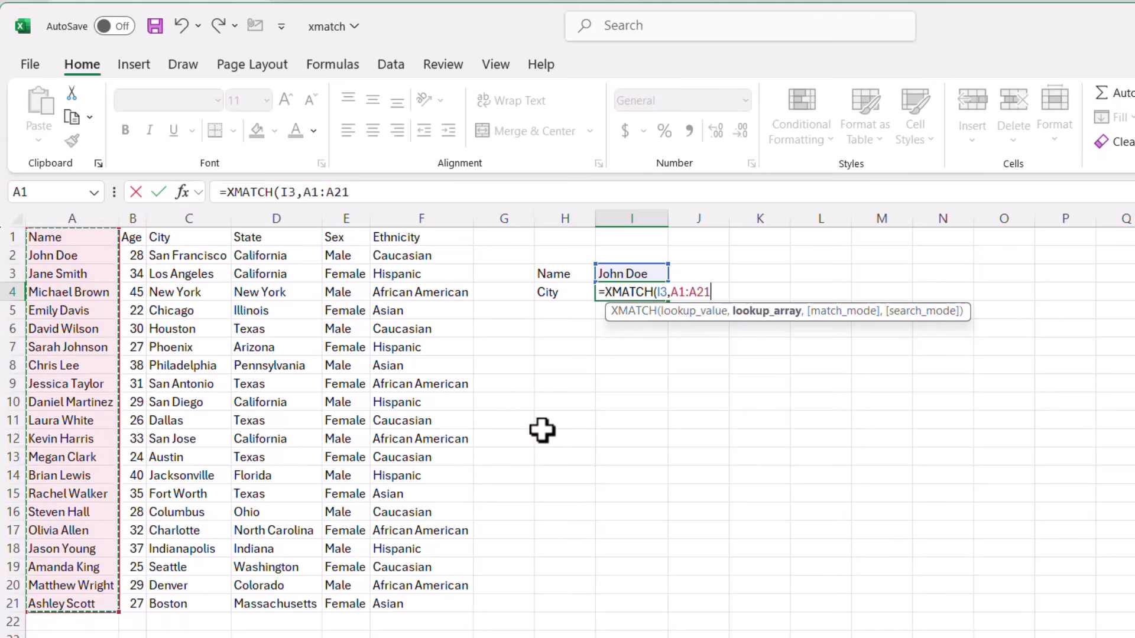
text())
key(Return)
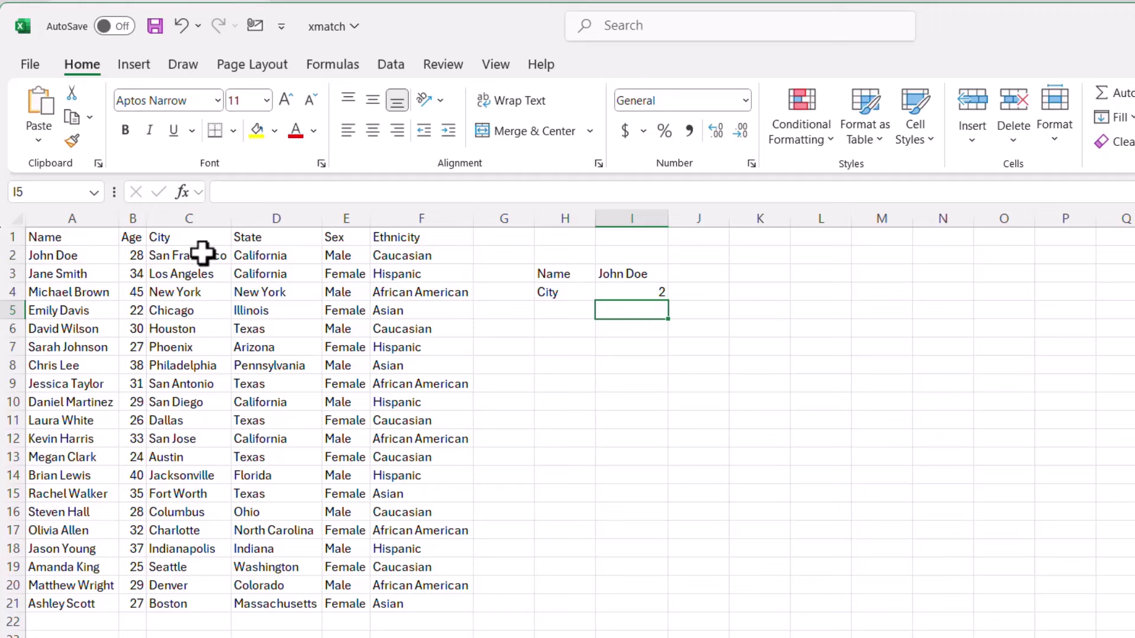
click(642, 288)
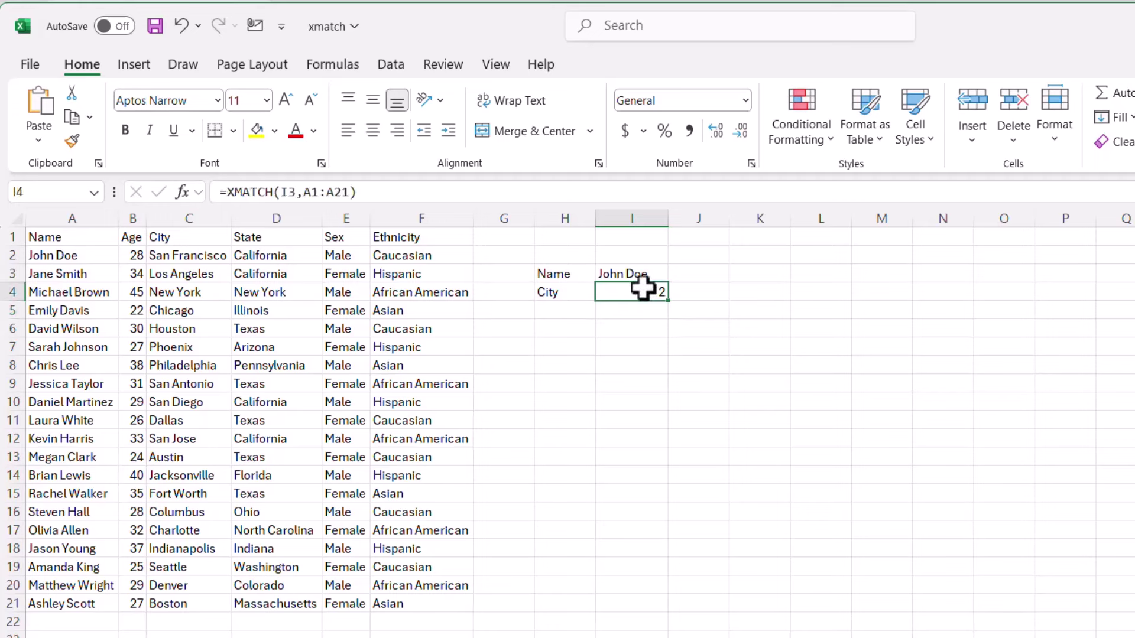
- Wrap I4 as =INDEX(C1:C21,XMATCH(I3,A1:A21)) so it returns San Francisco
click(231, 196)
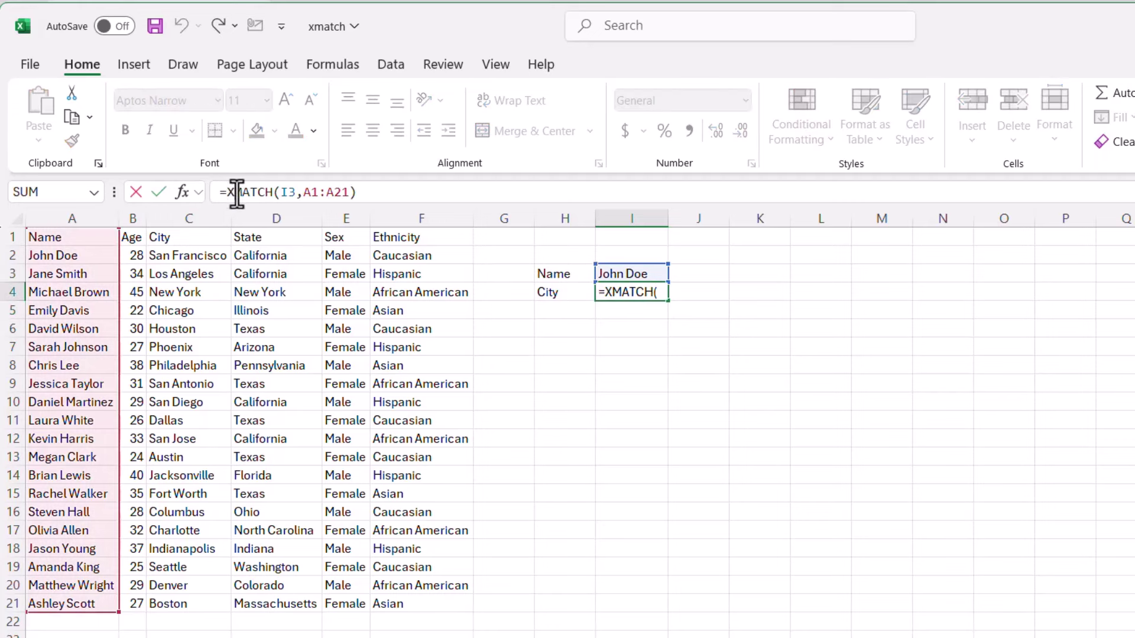
text(index)
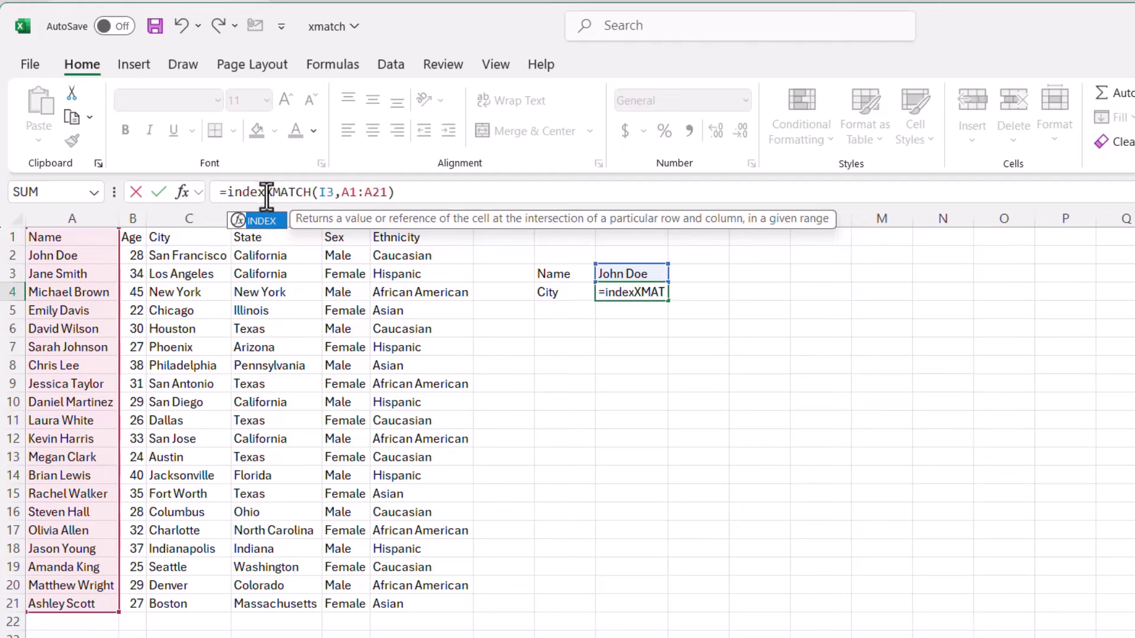
text(()
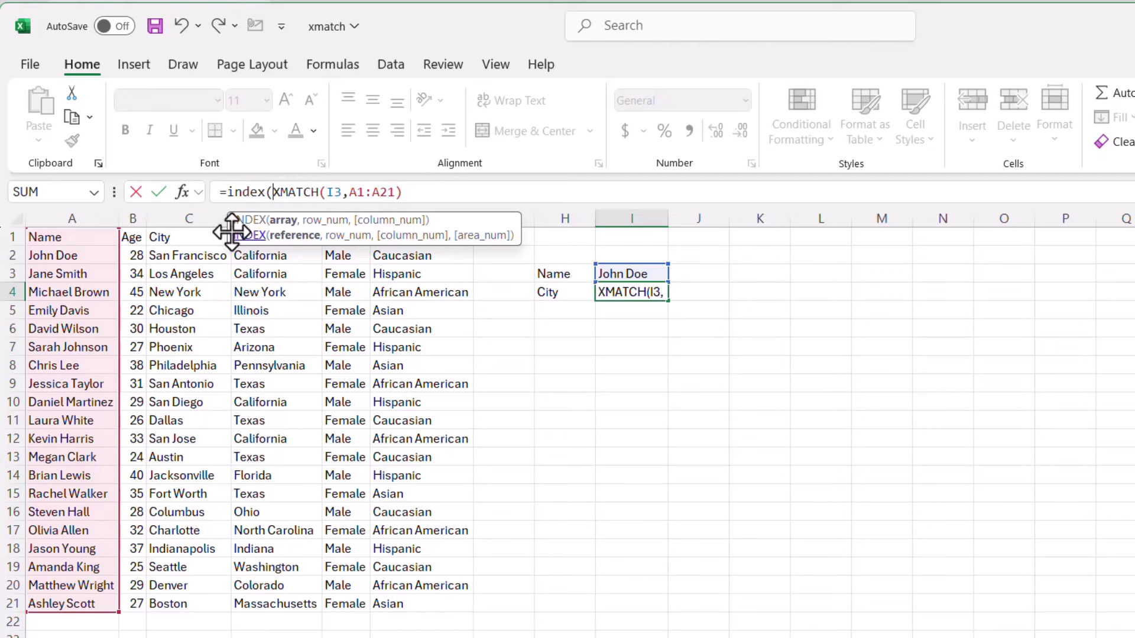
drag(232, 232, 440, 182)
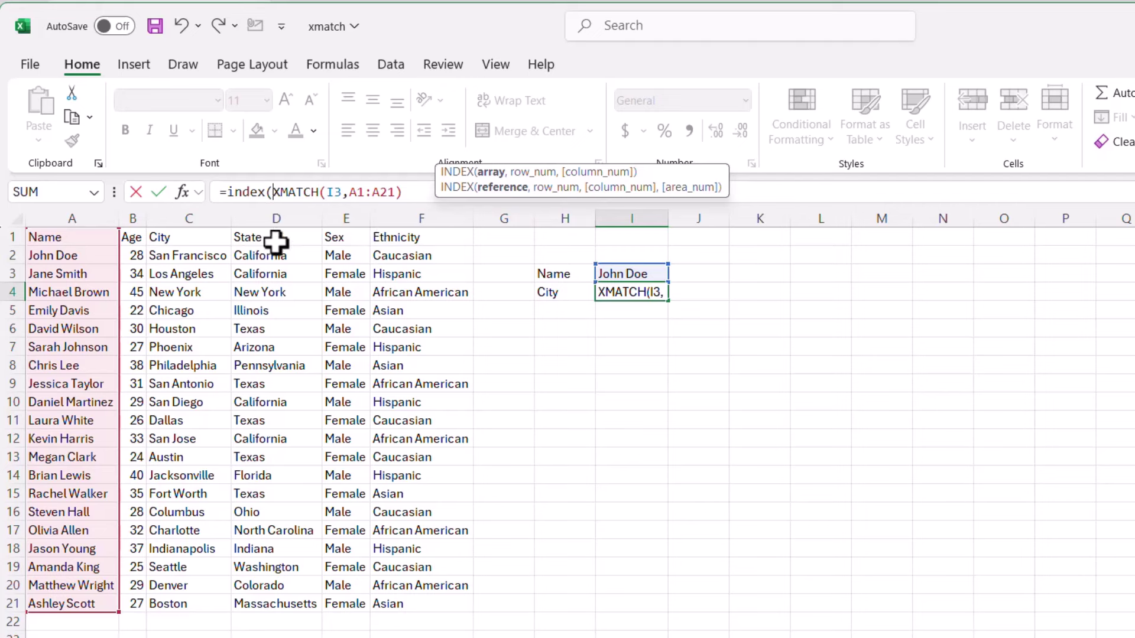
drag(215, 234, 195, 602)
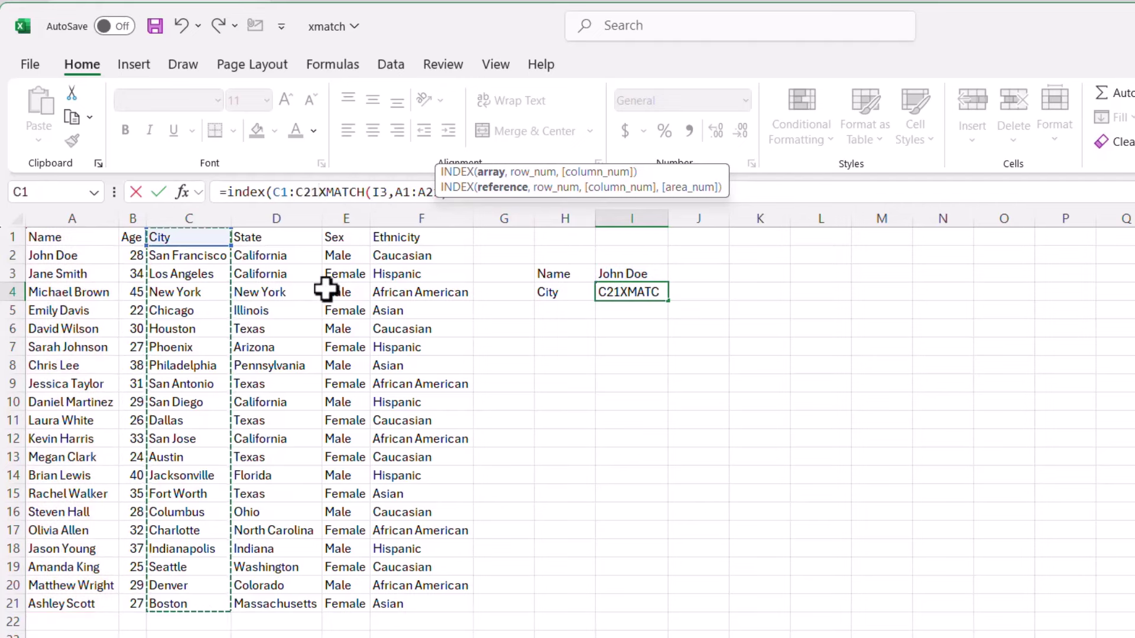
text(,)
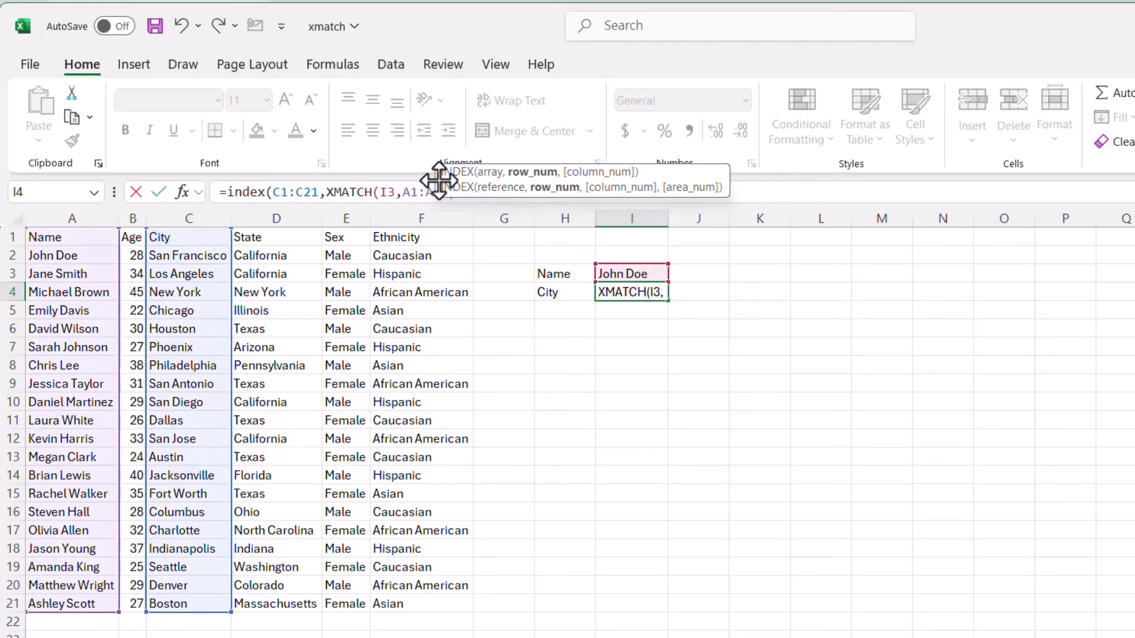
drag(443, 178, 595, 117)
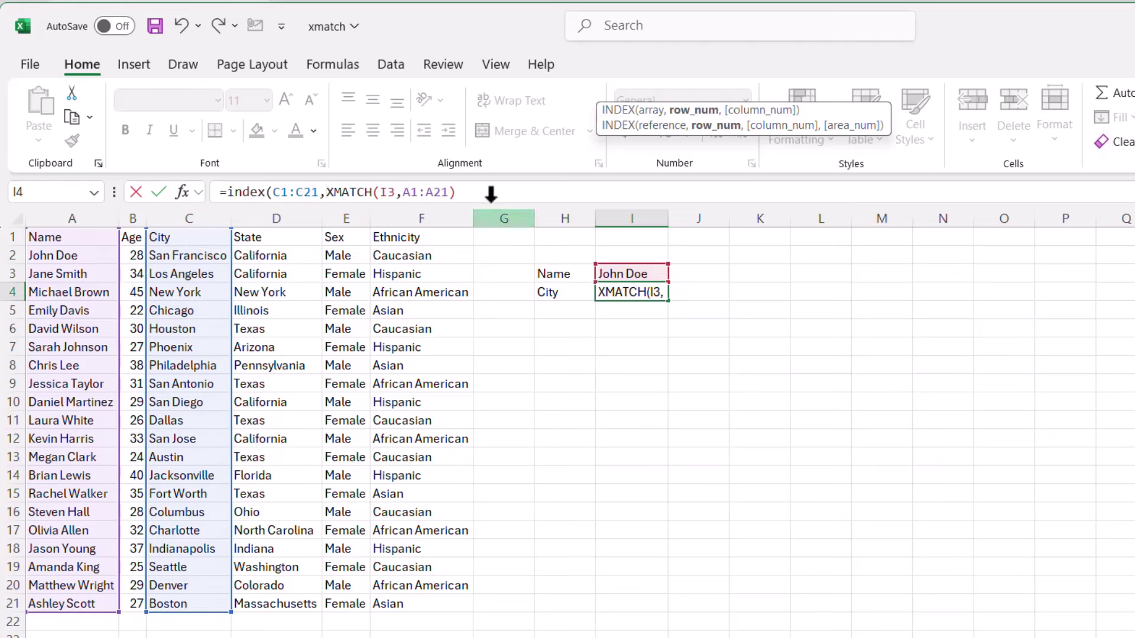
click(493, 192)
key(Return)
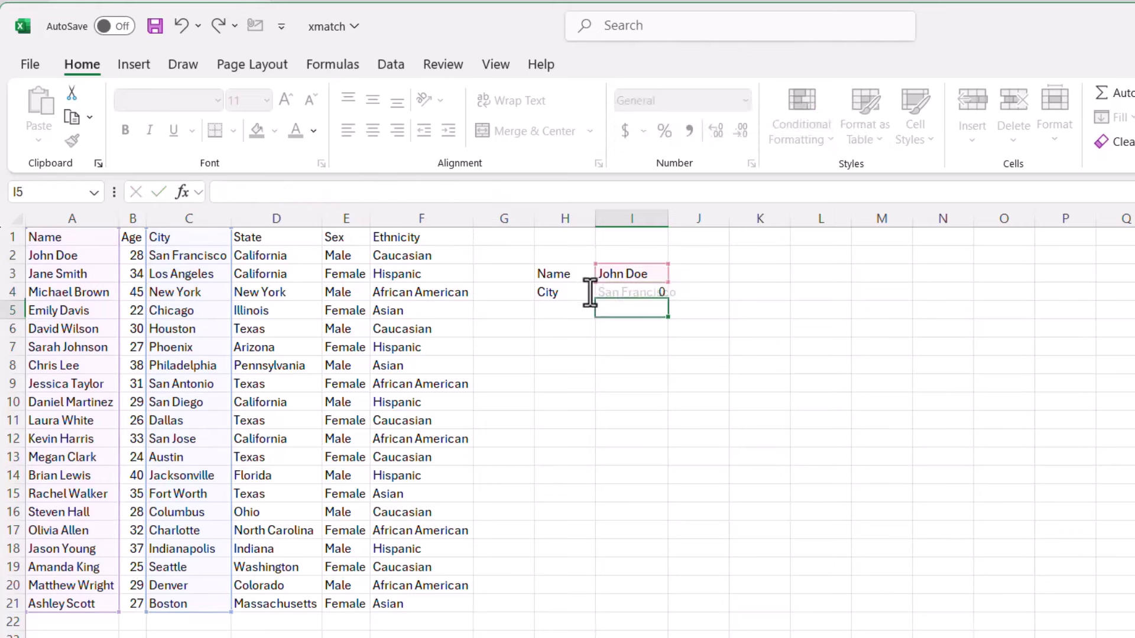
click(644, 295)
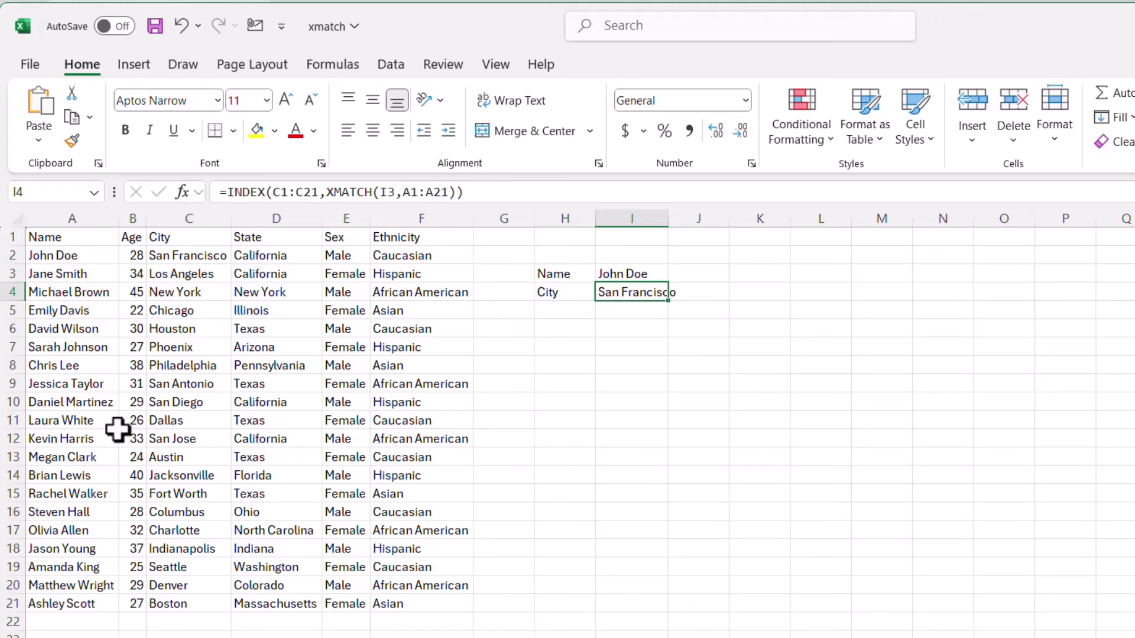
- Put another person's name in I3 so I4 returns San Jose, then open the regional sheet
click(624, 275)
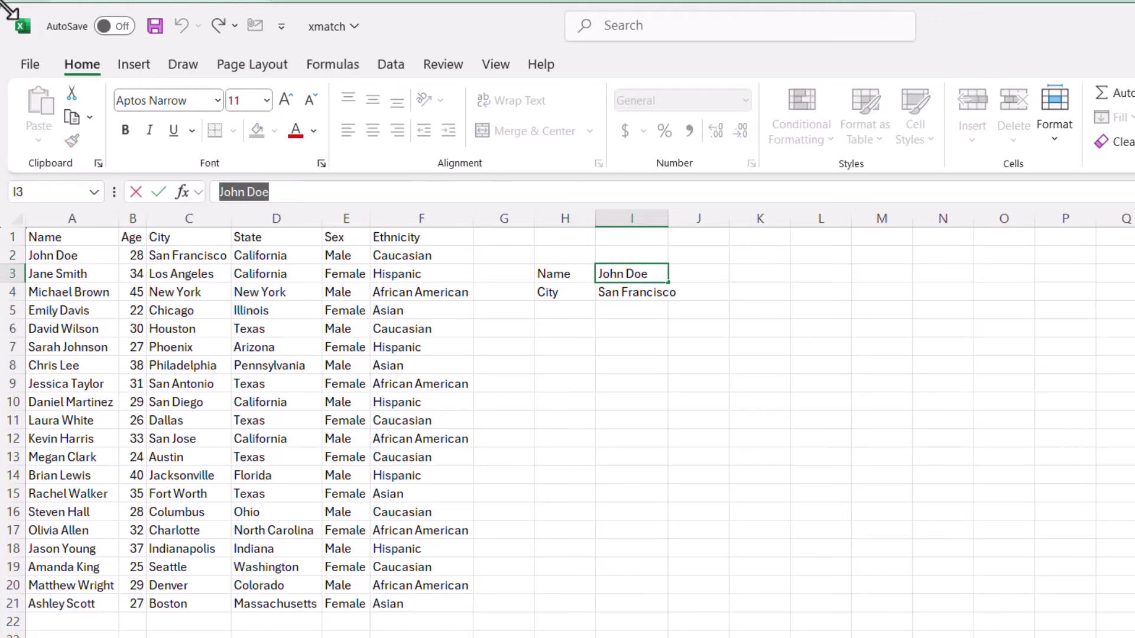
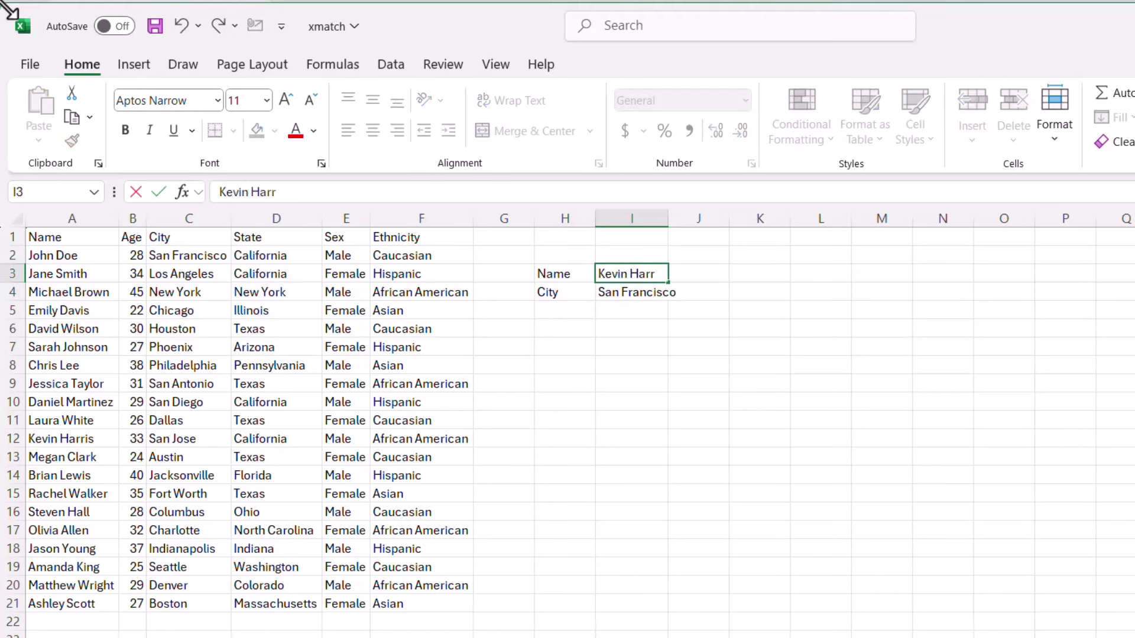
key(Return)
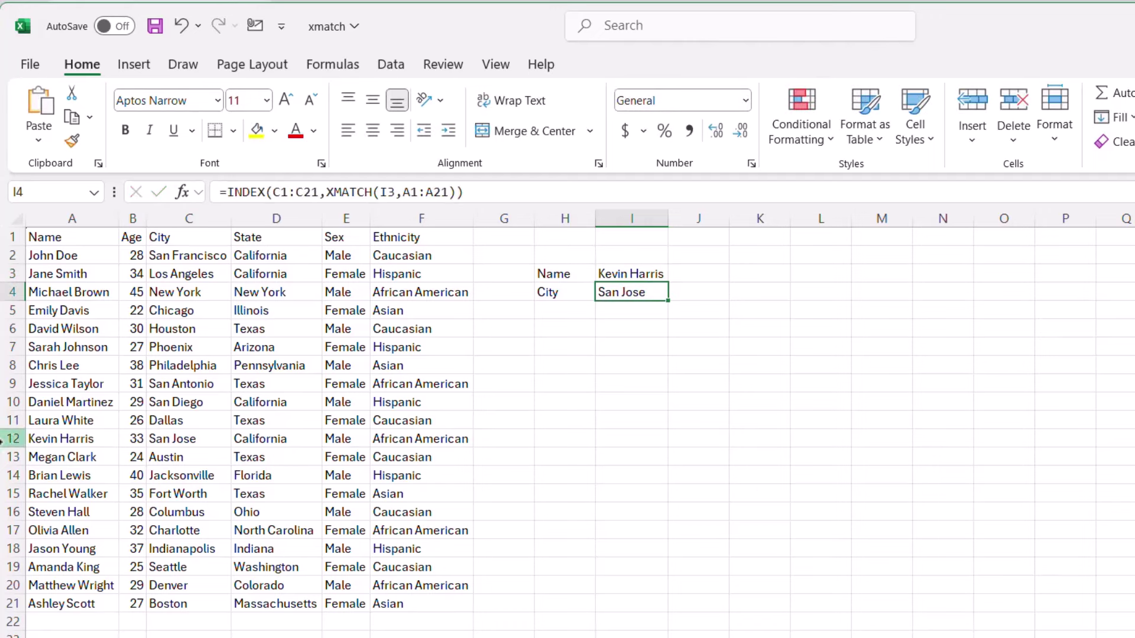
click(3, 442)
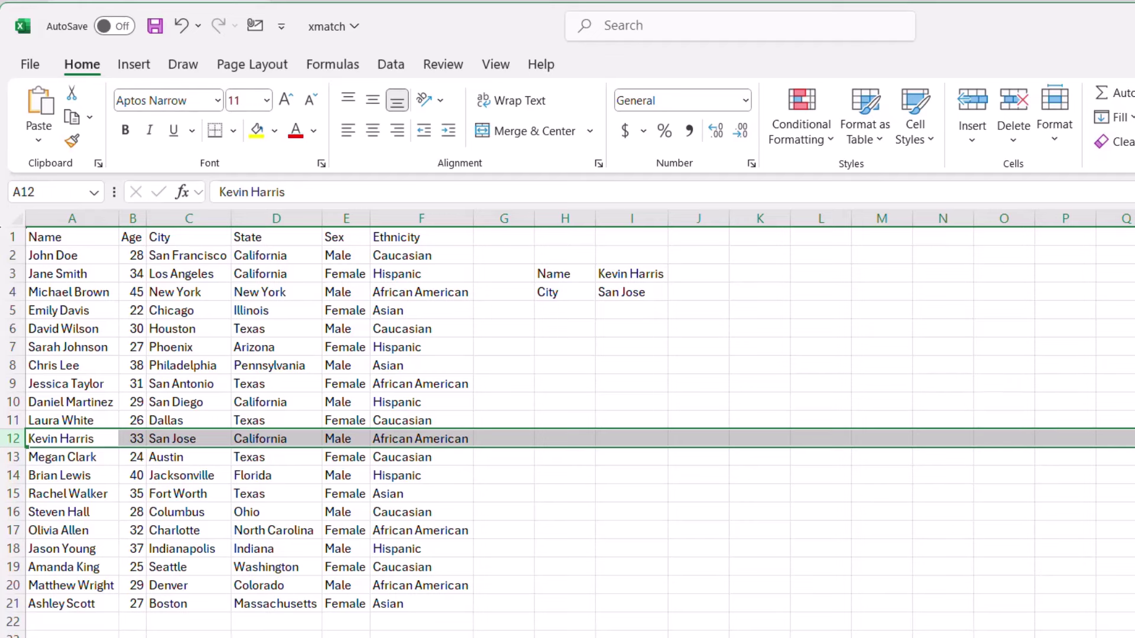
key(ctrl+Page_Down)
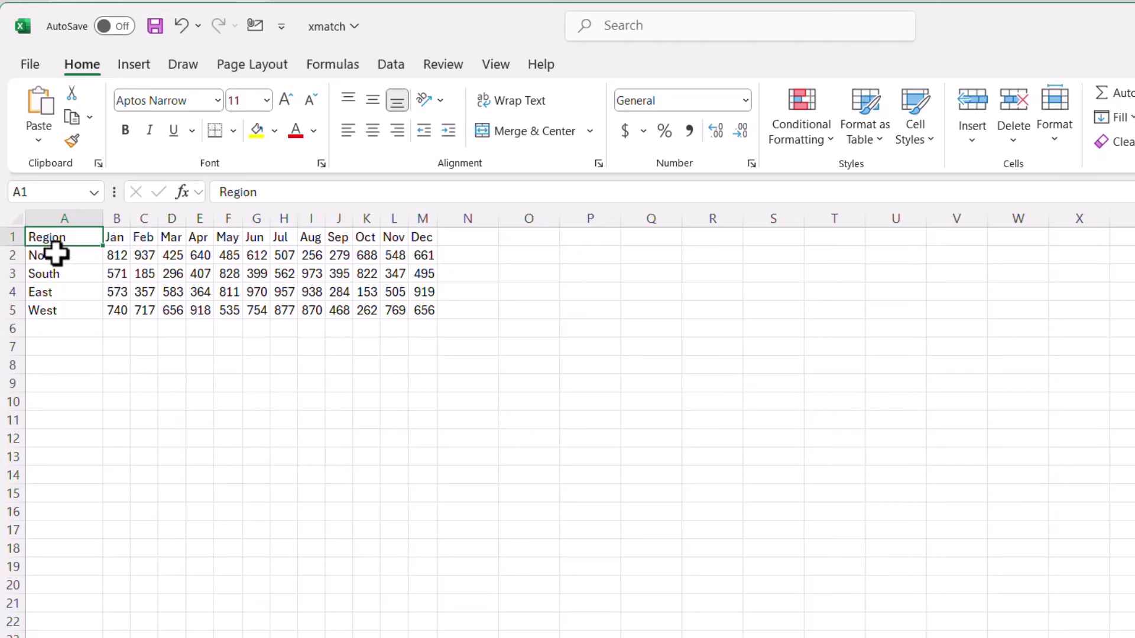
- Review the region and month headers, label O2 'Region', and start 'Month' in O3
drag(56, 254, 56, 309)
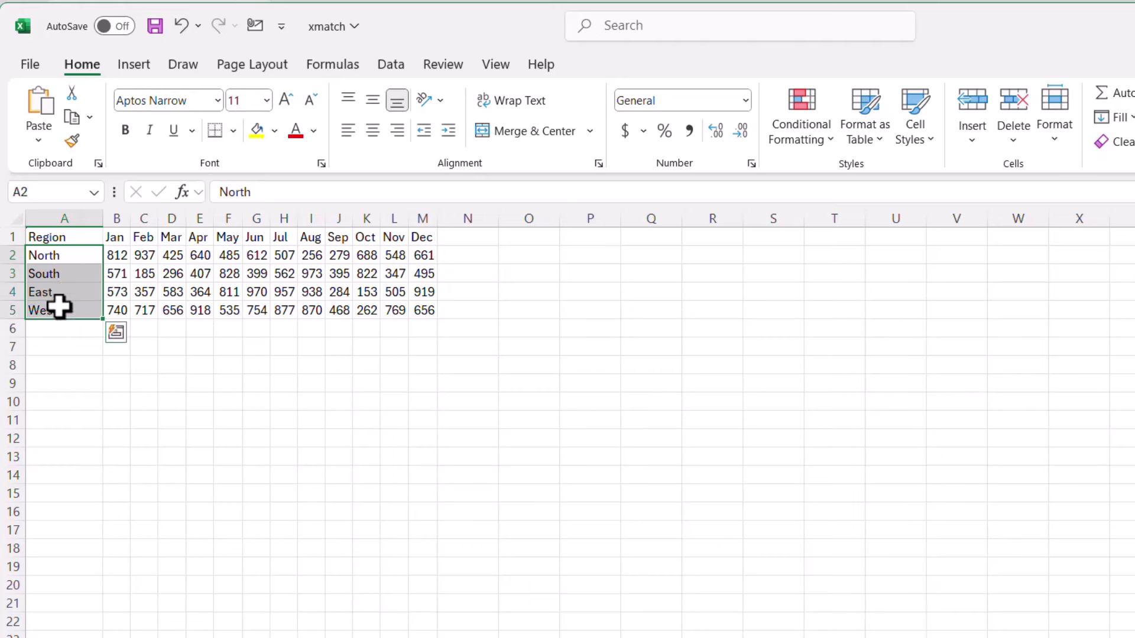
drag(118, 236, 415, 239)
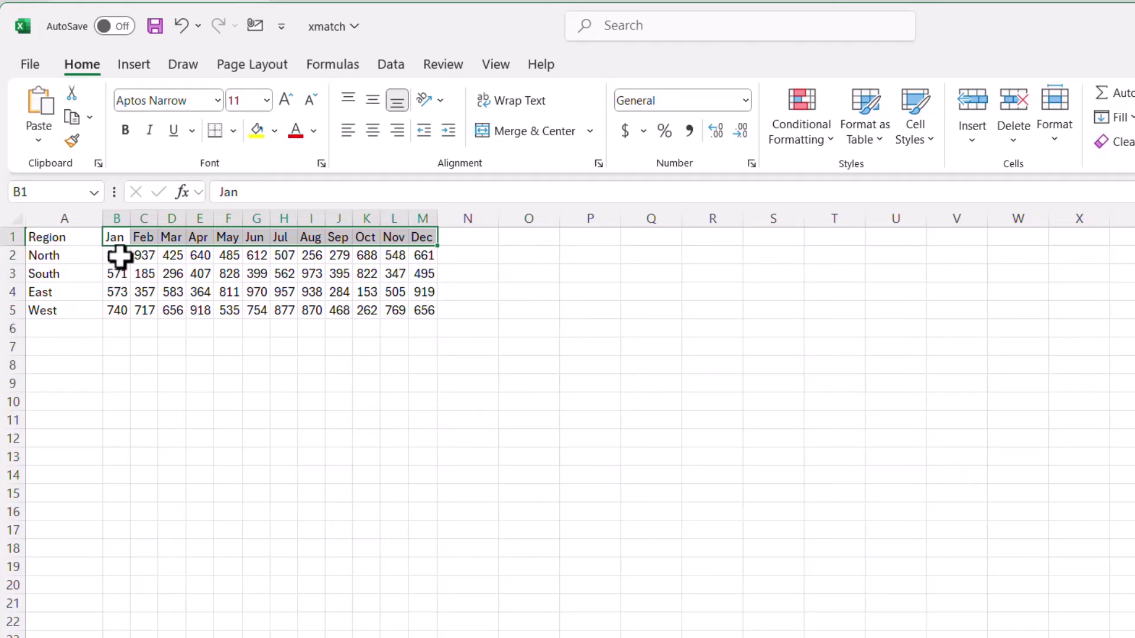
click(422, 255)
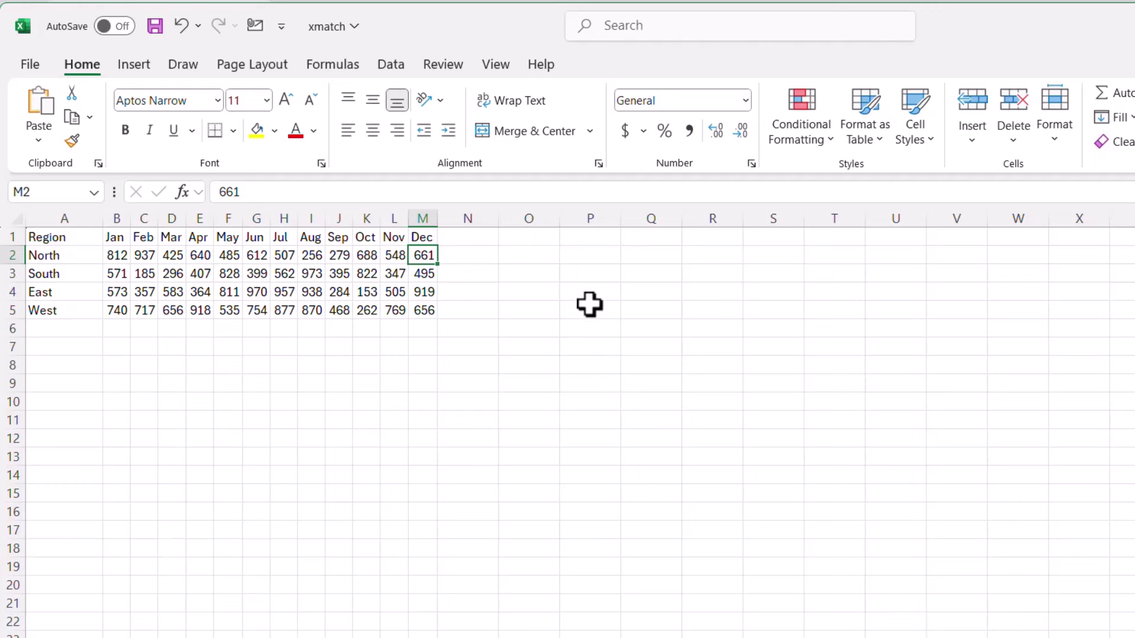
click(548, 256)
text(Region)
key(Return)
text(M)
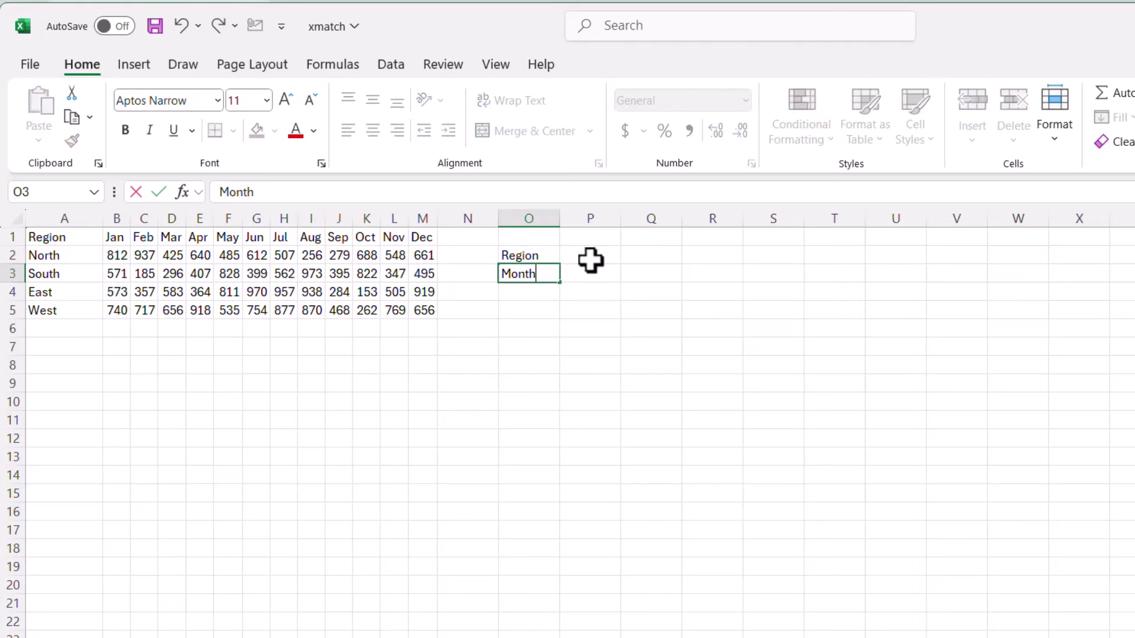
text(onth)
- Finish the Month label, enter North in P2 and Dec in P3, and add a Qty label in O4
click(595, 260)
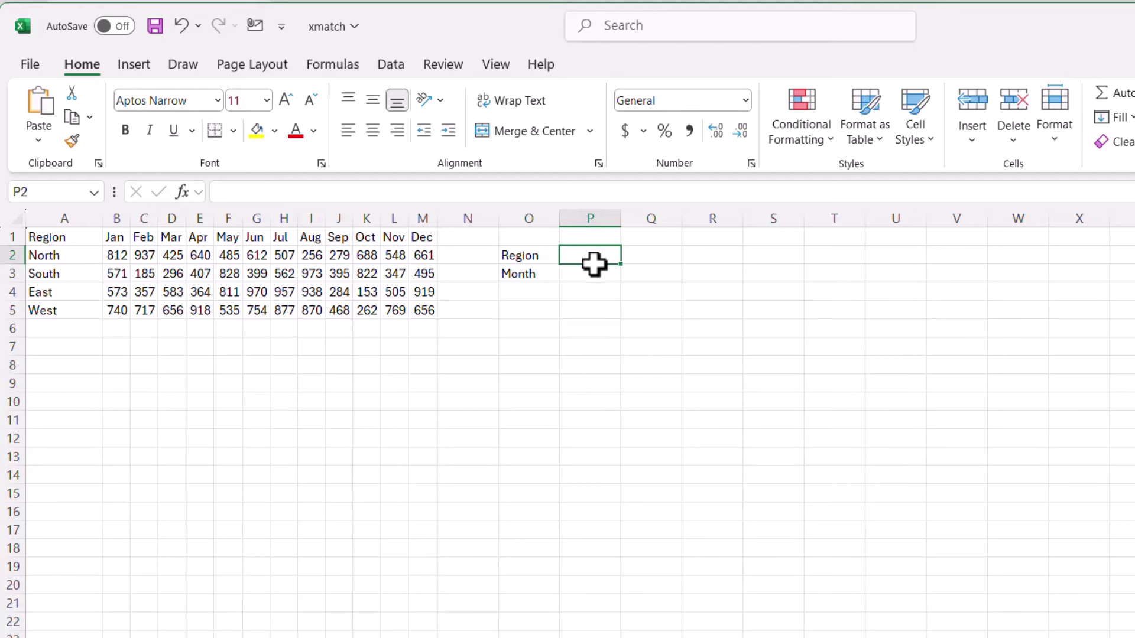
text(NOr)
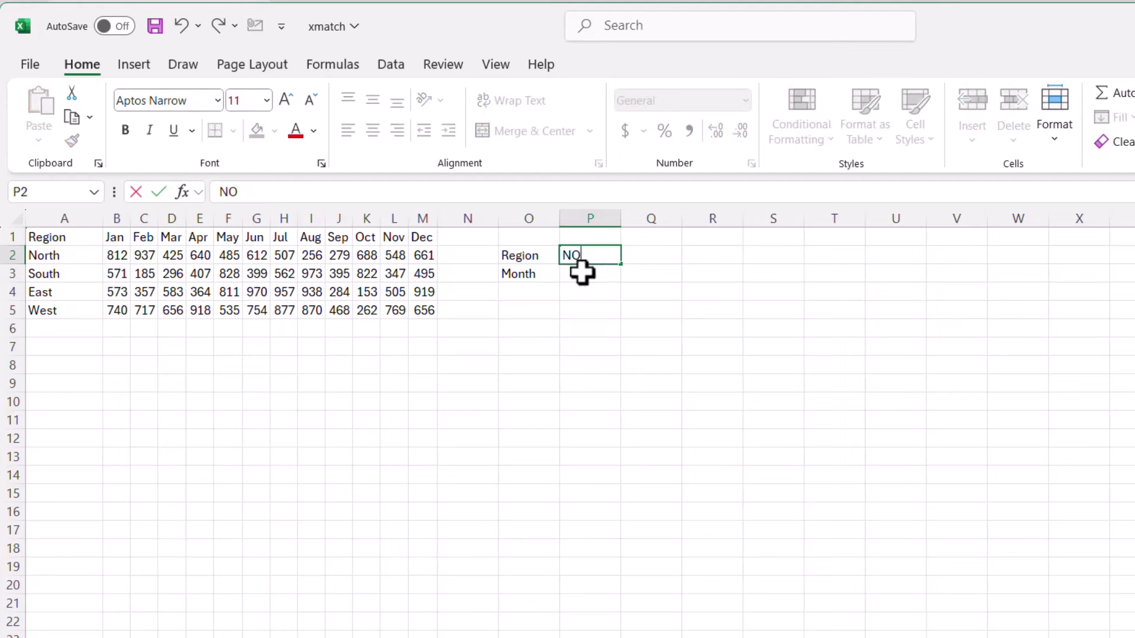
click(565, 279)
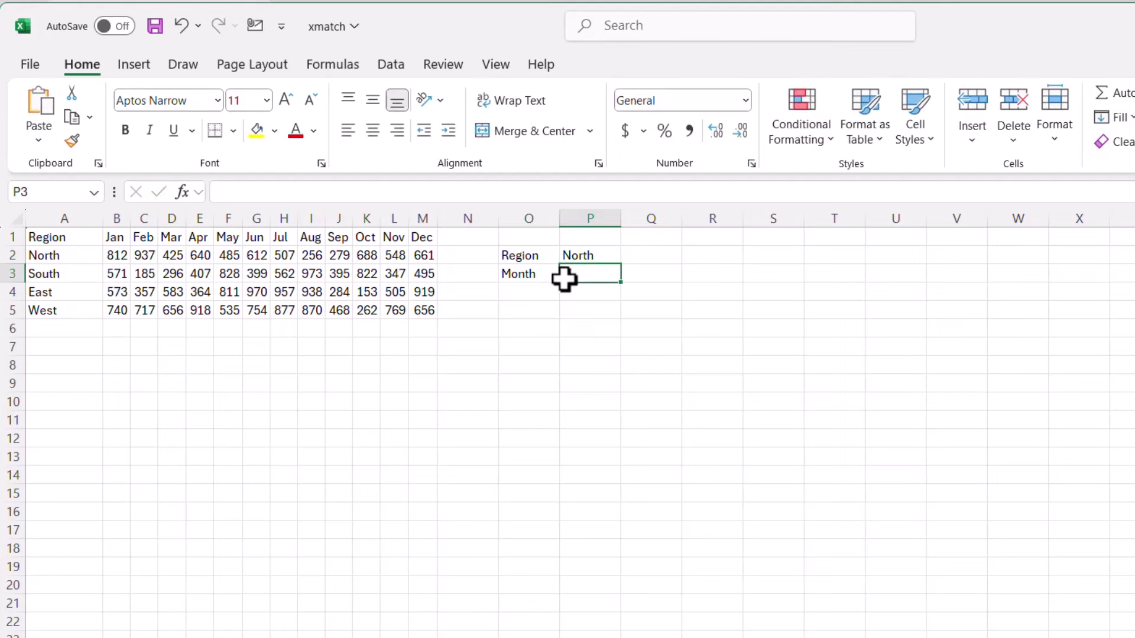
text(De)
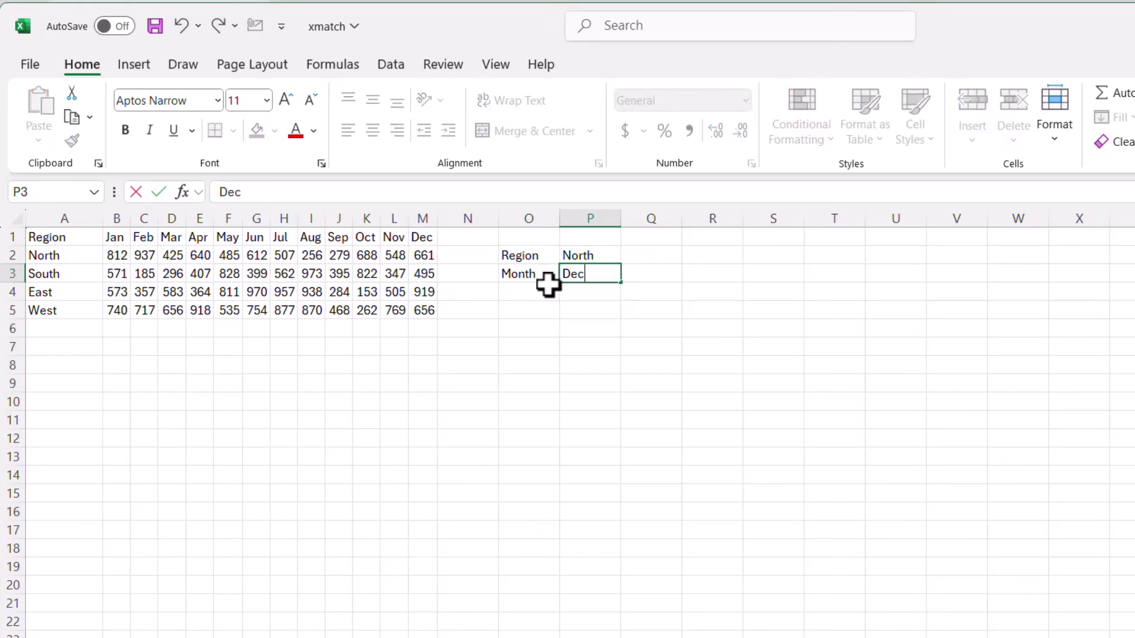
text(c)
click(535, 288)
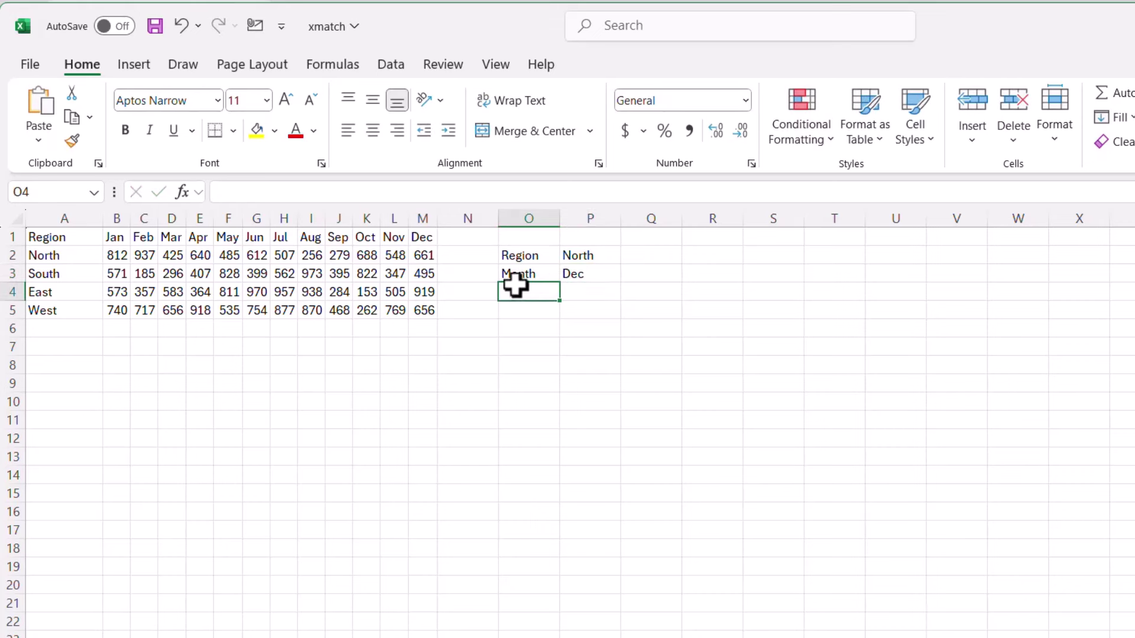
text(Wh)
key(BackSpace)
key(BackSpace)
text(Qty)
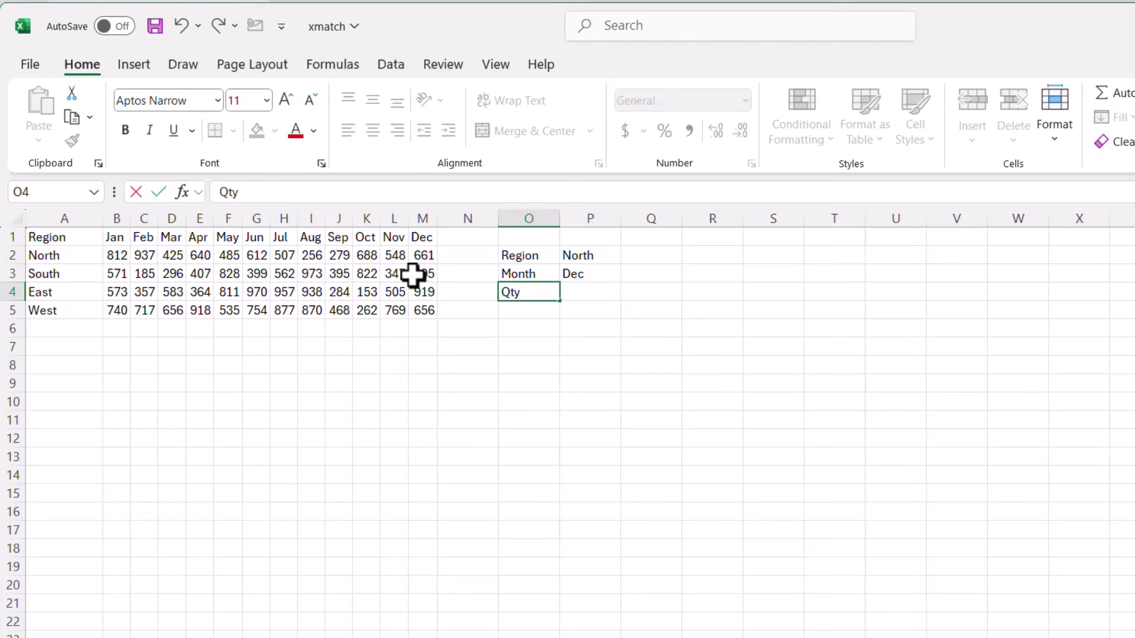
key(Tab)
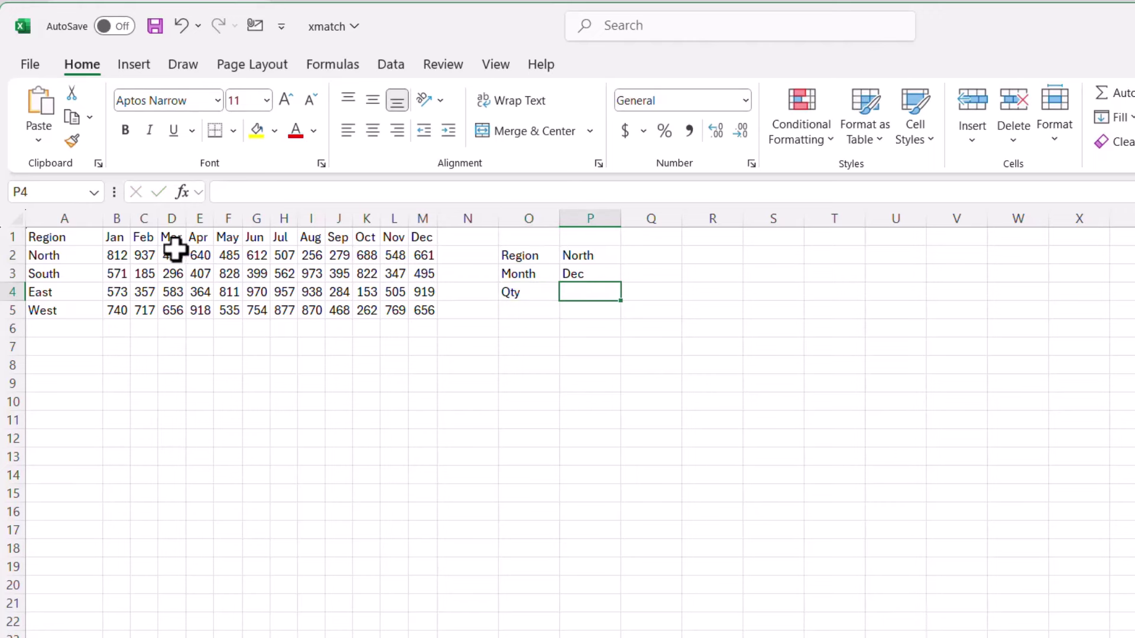
- Select the monthly figures B2:M5 and pick P4 as the result cell
drag(113, 253, 412, 310)
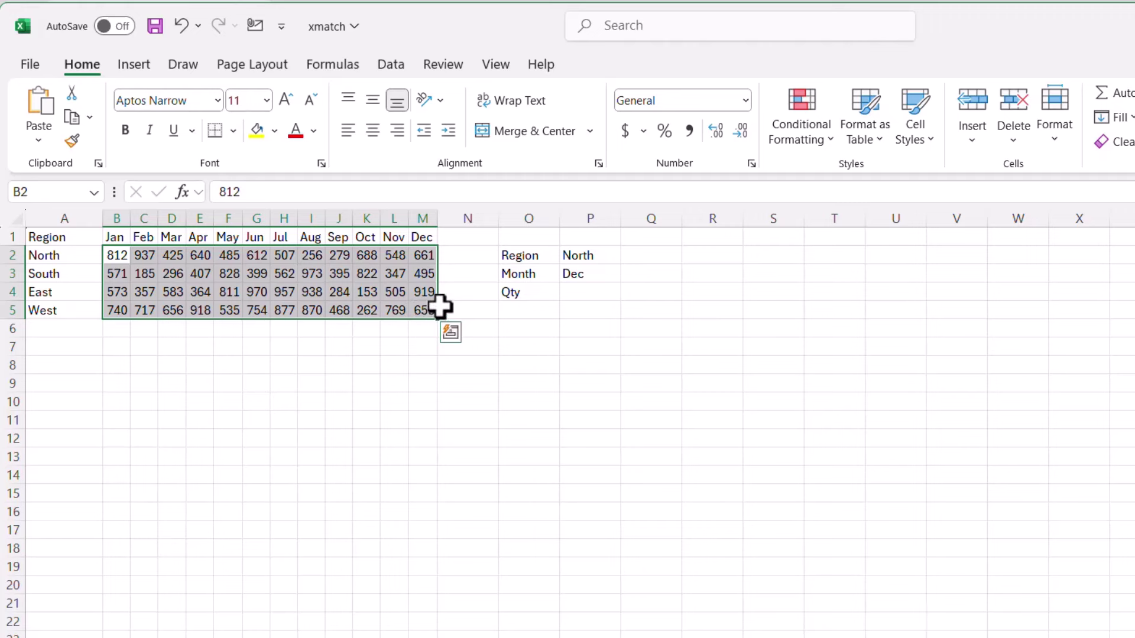
click(585, 295)
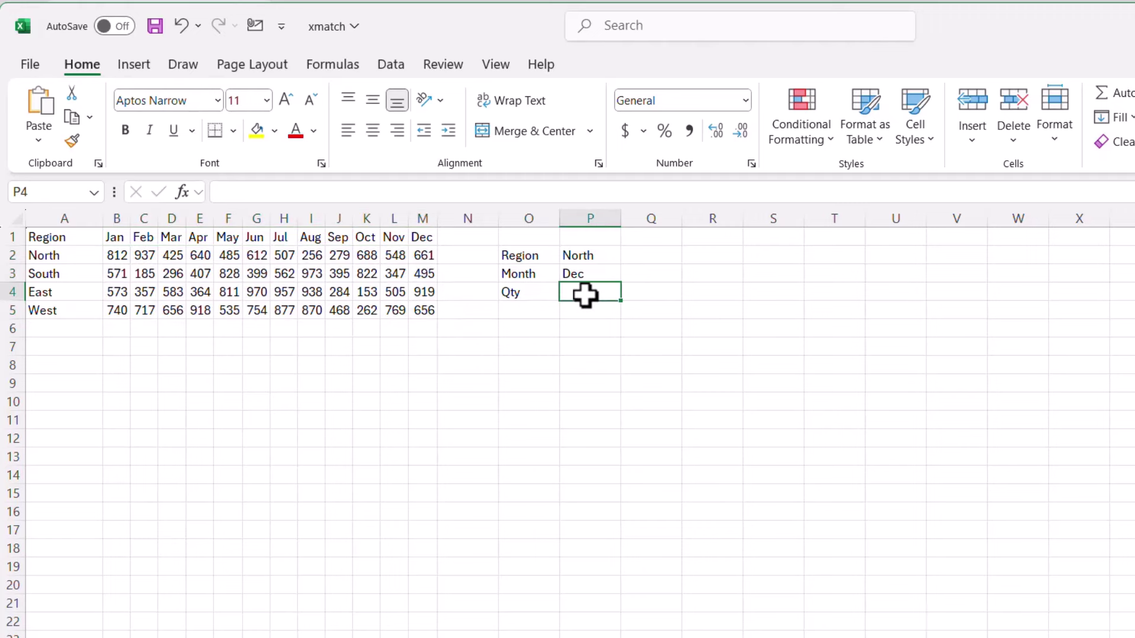
drag(116, 254, 403, 317)
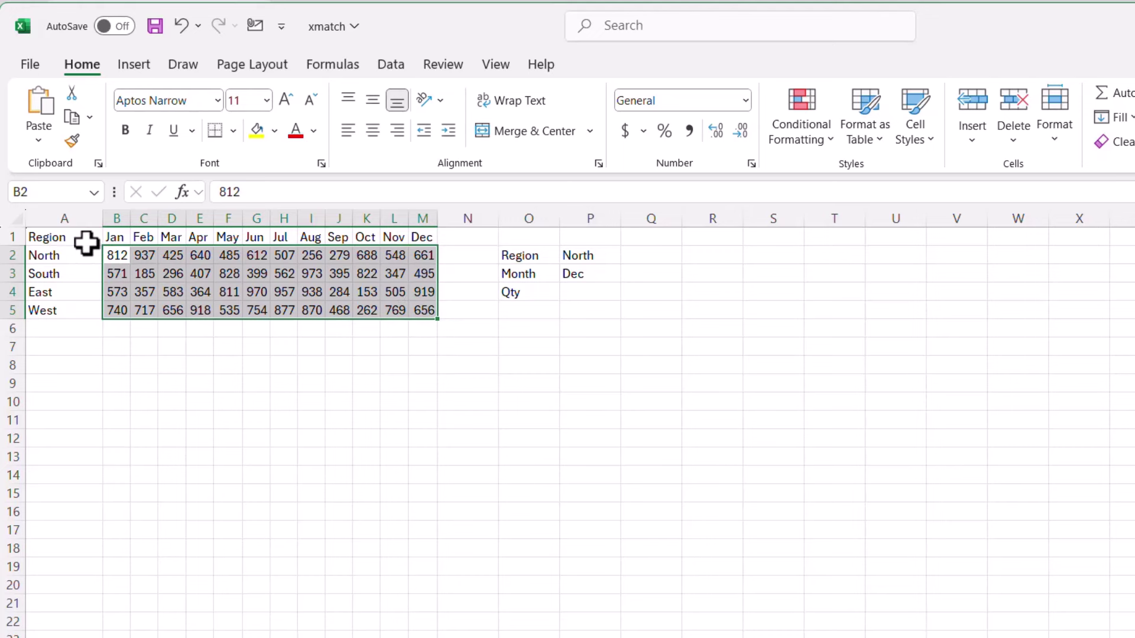
drag(66, 292, 69, 314)
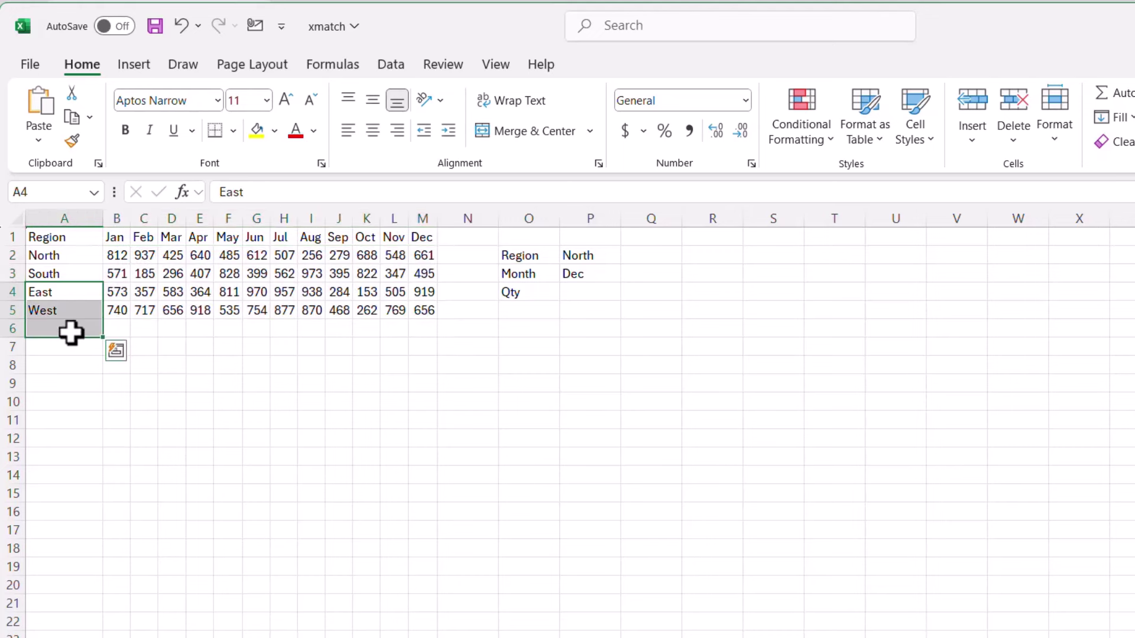
click(578, 291)
- Start an =INDEX formula in P4 using B2:M5 as the array
click(409, 192)
text(=inde)
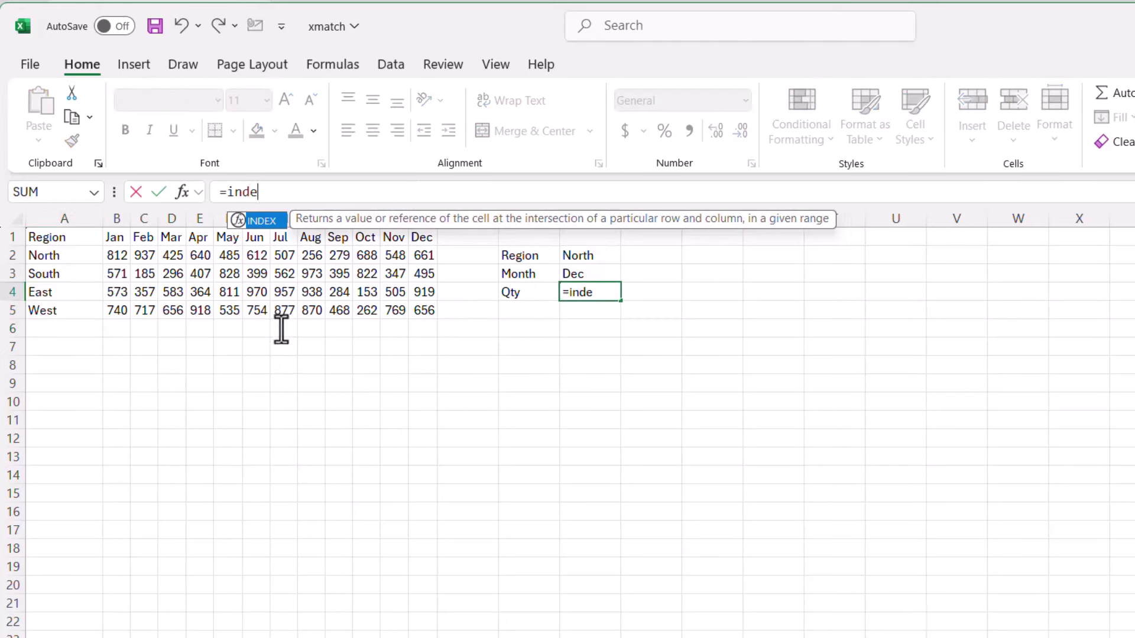
key(Tab)
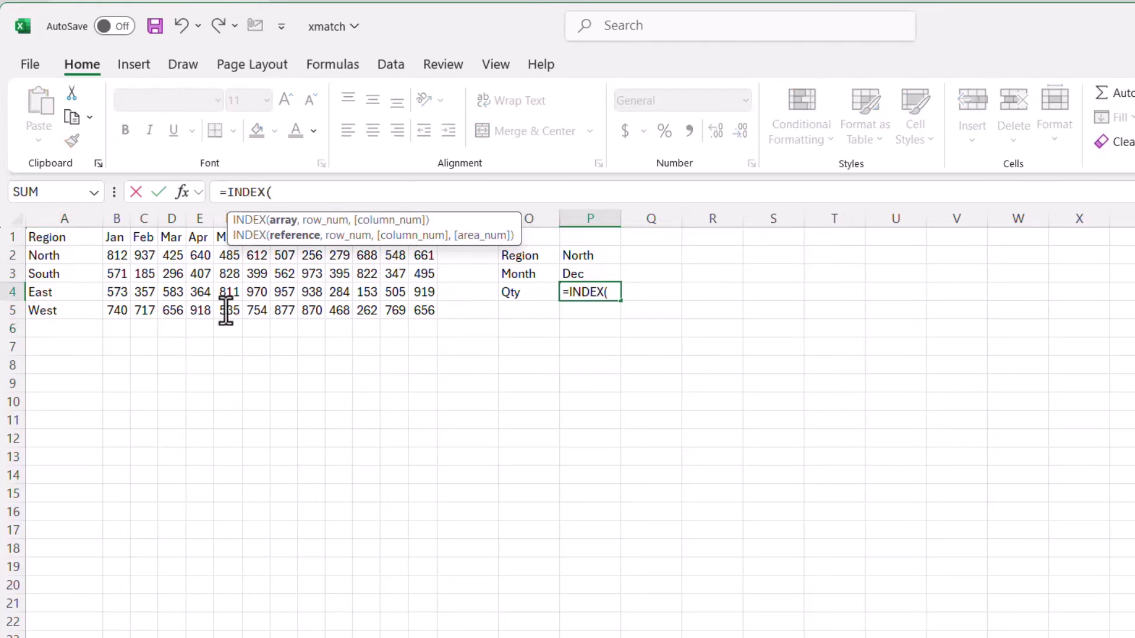
drag(117, 256, 425, 307)
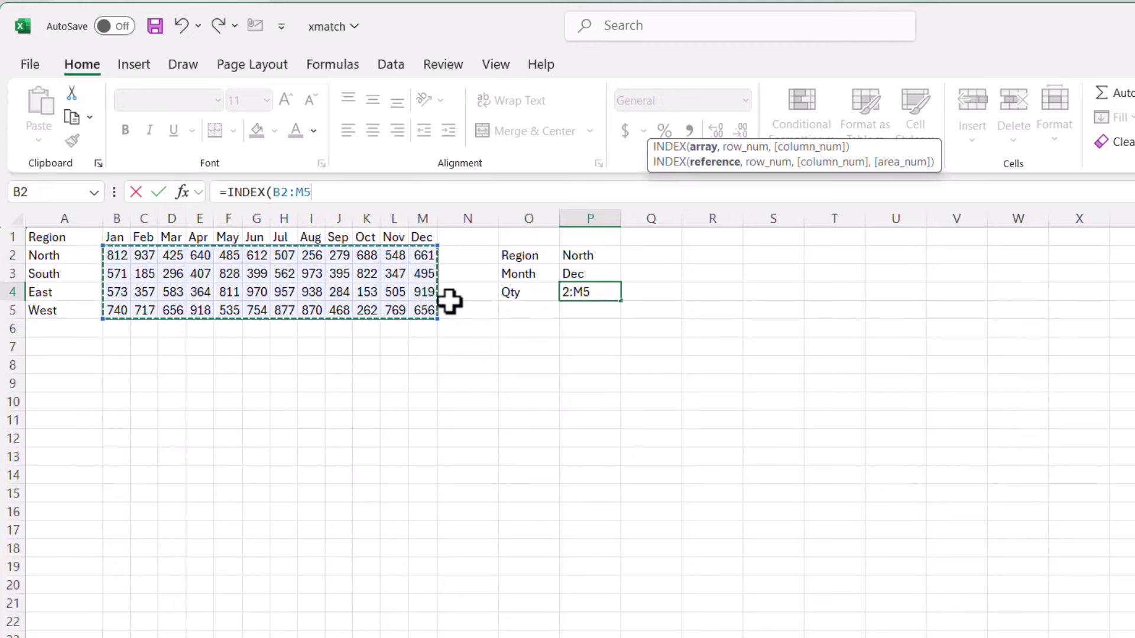
text(,)
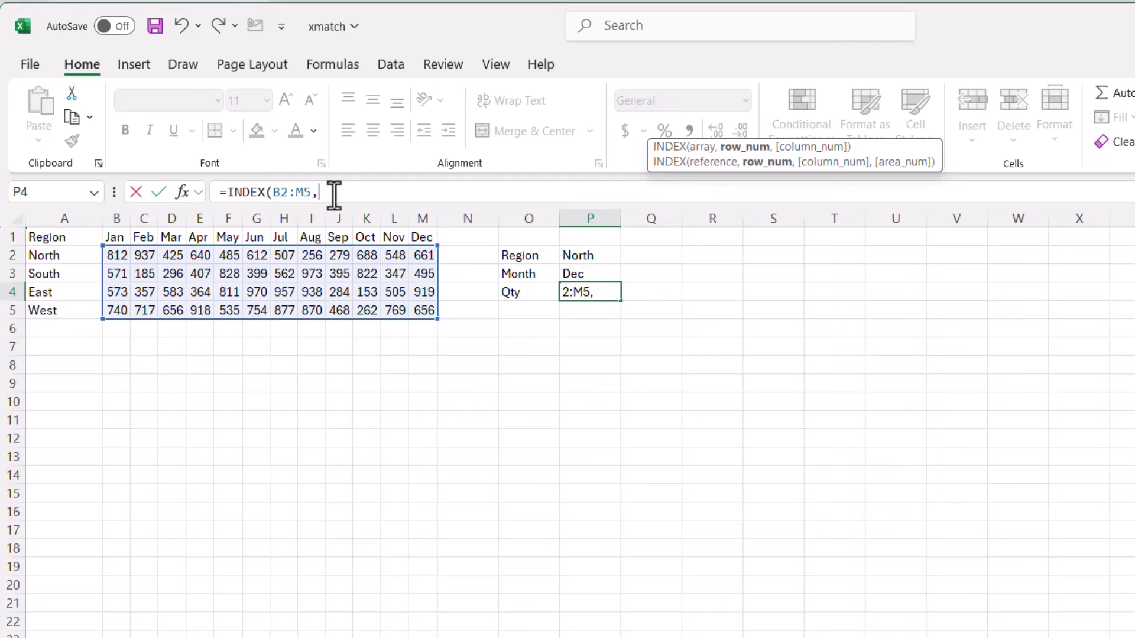
- Add XMATCH(P2,A2:A5) as the row argument, followed by a comma
text(xmat)
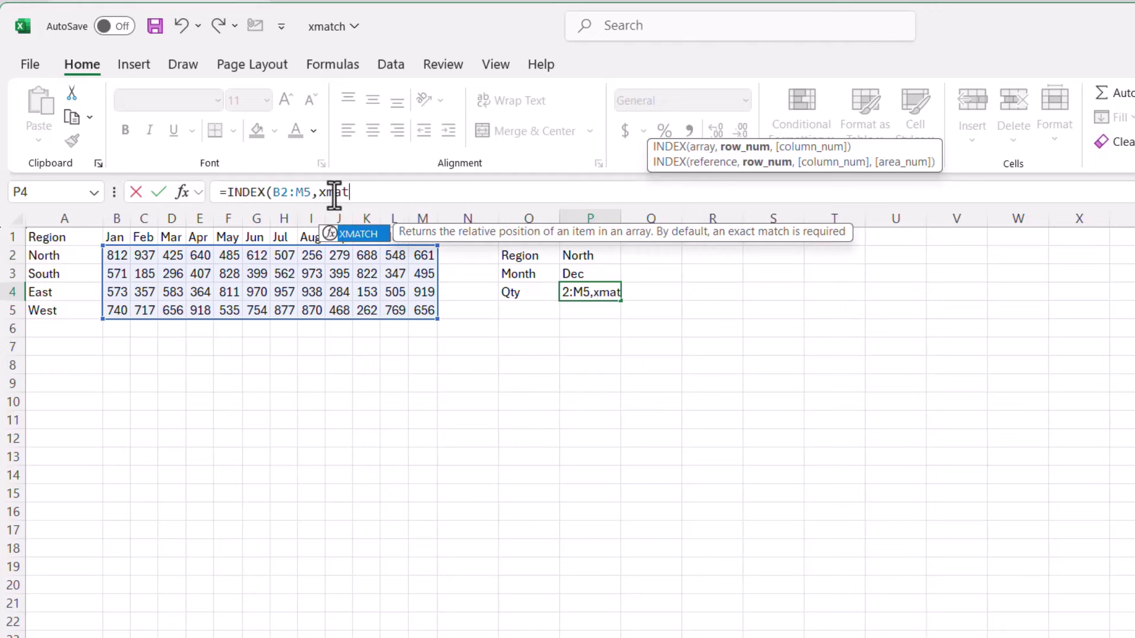
key(Tab)
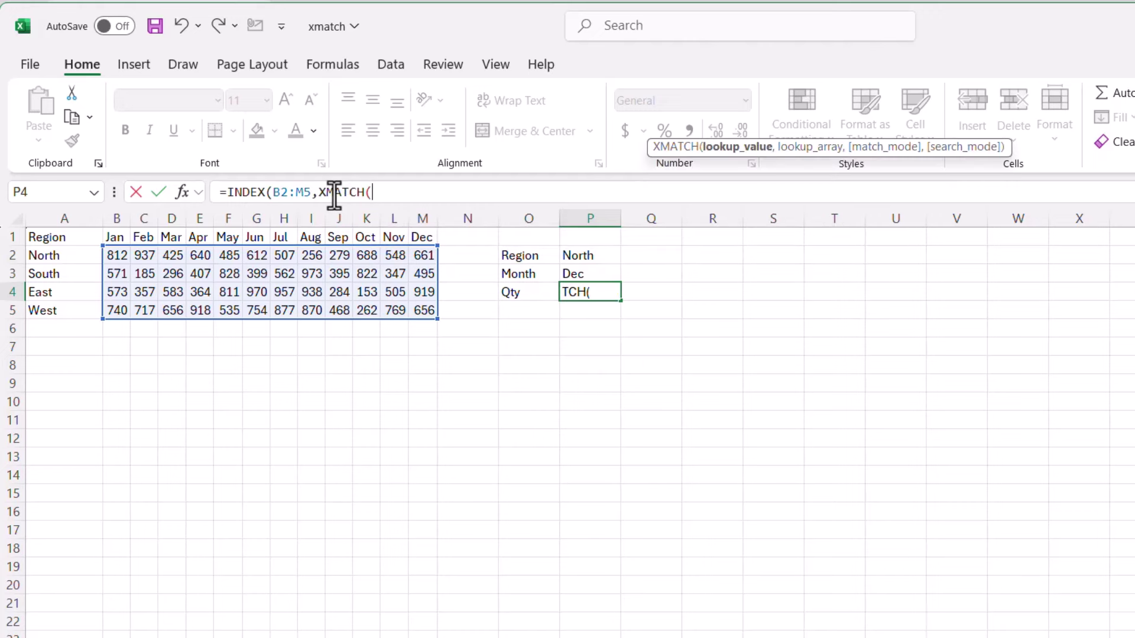
click(589, 255)
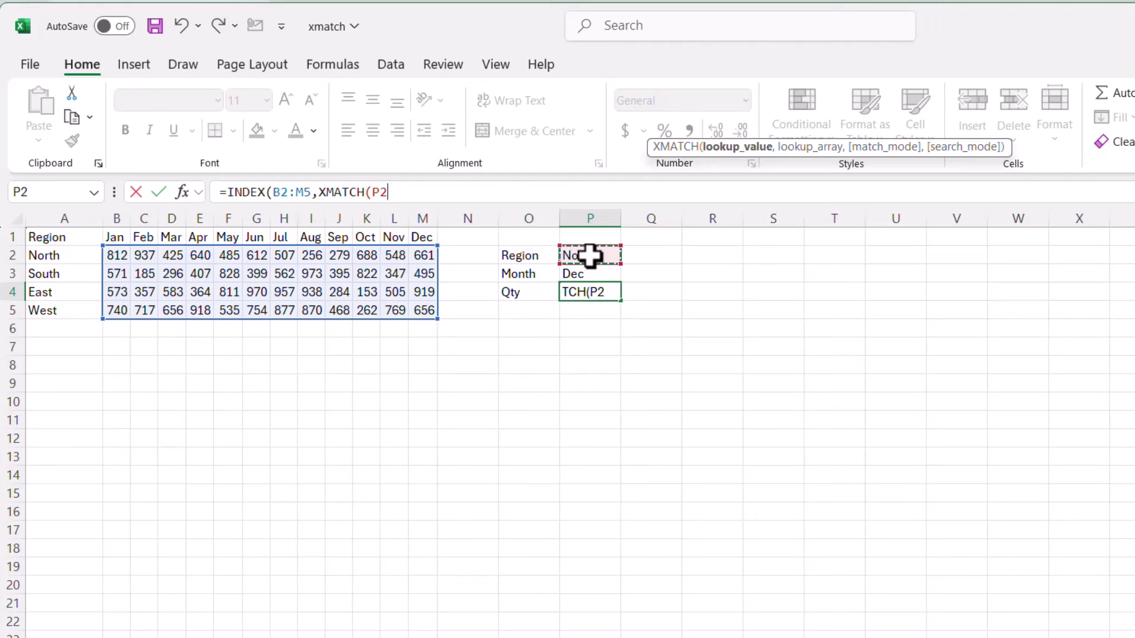
text(,)
click(71, 256)
drag(71, 256, 77, 303)
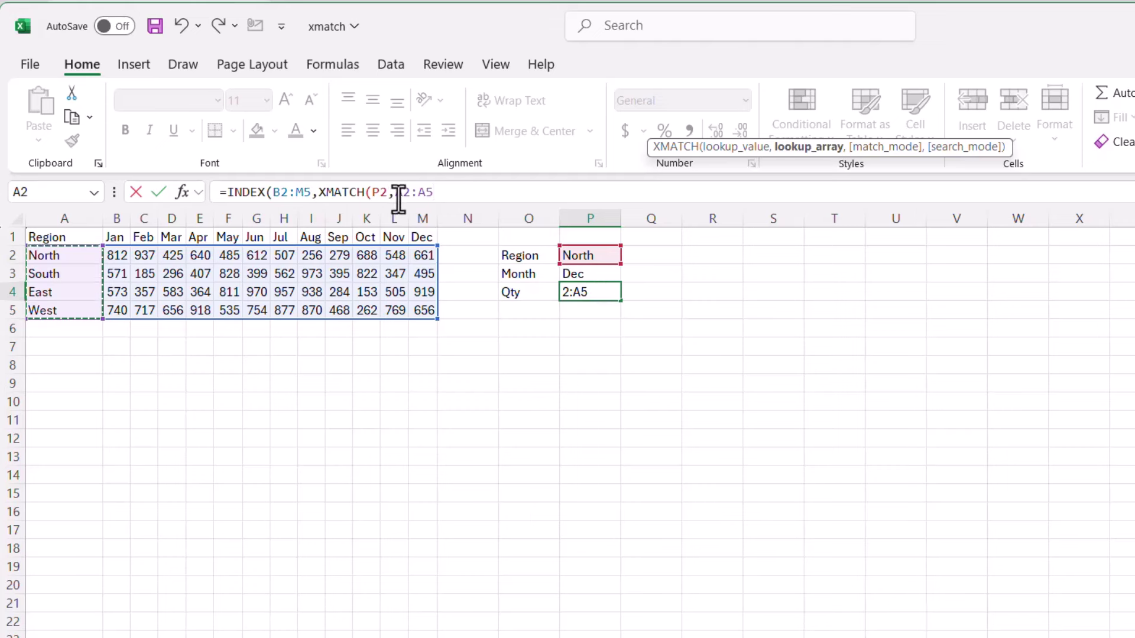
text())
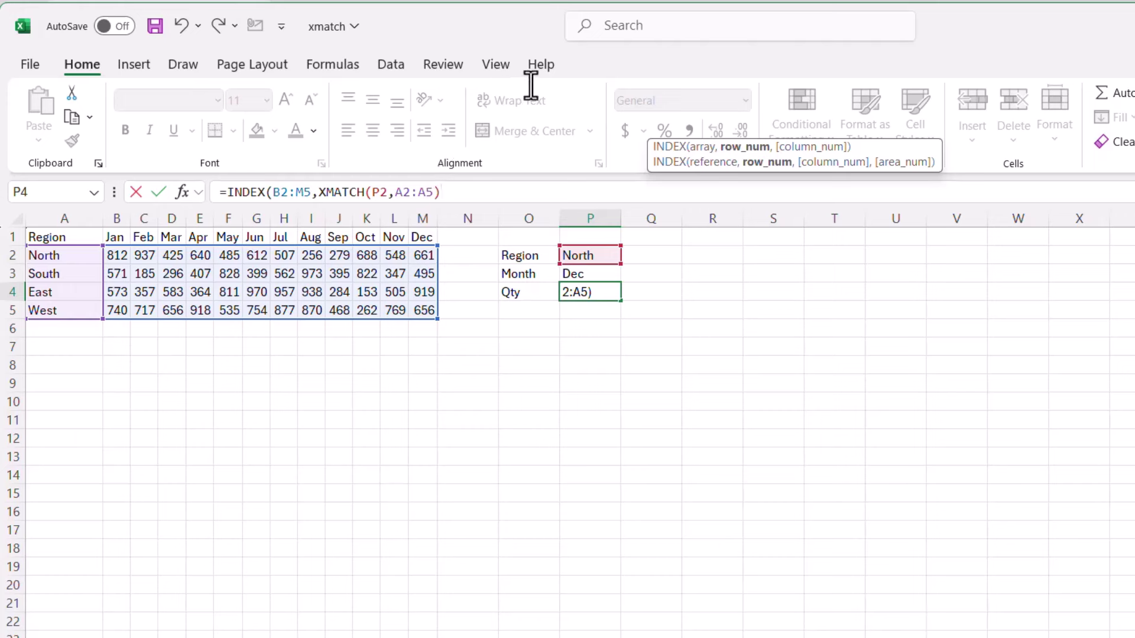
text(,)
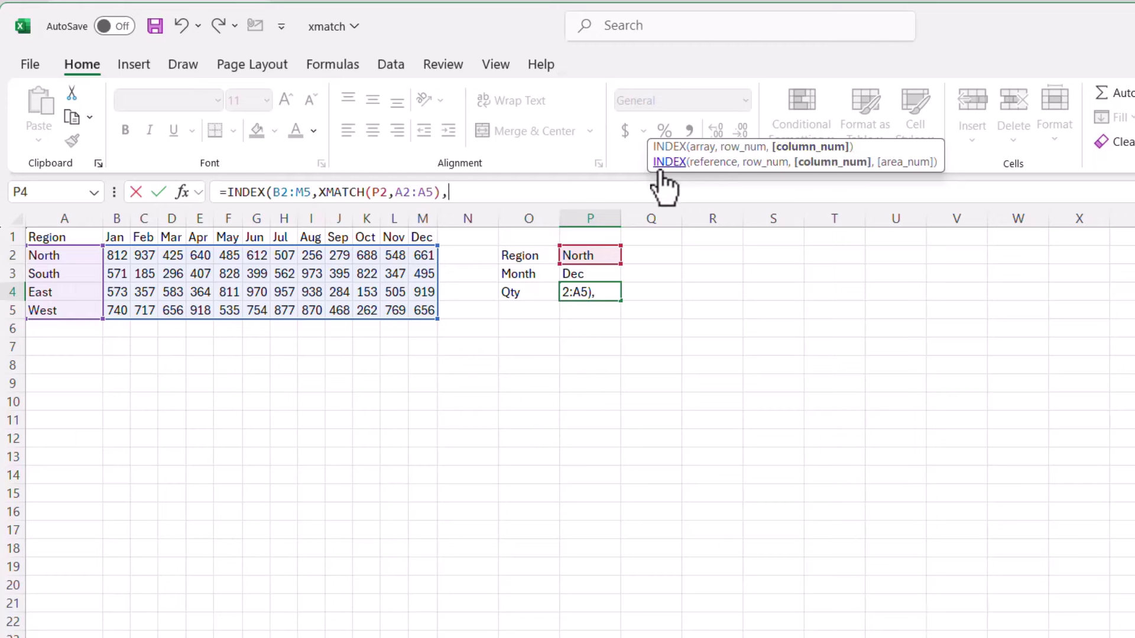
text(x)
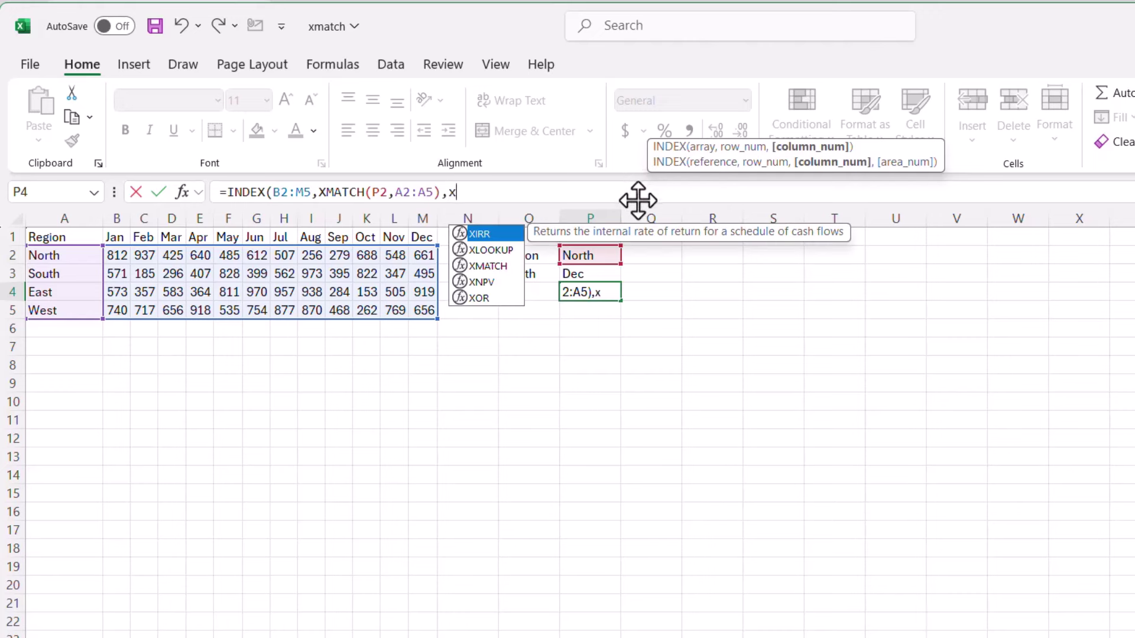
text(mat)
- Complete P4 as =INDEX(B2:M5,XMATCH(P2,A2:A5),XMATCH(P3,B1:M1)), which returns 661
key(Tab)
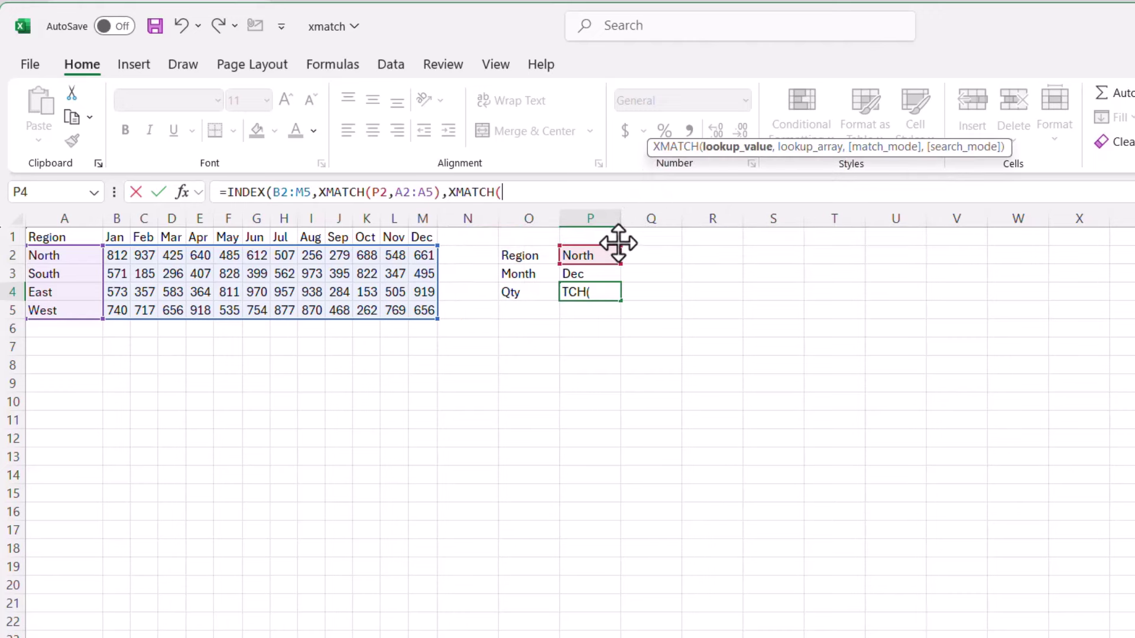
click(599, 274)
text(,)
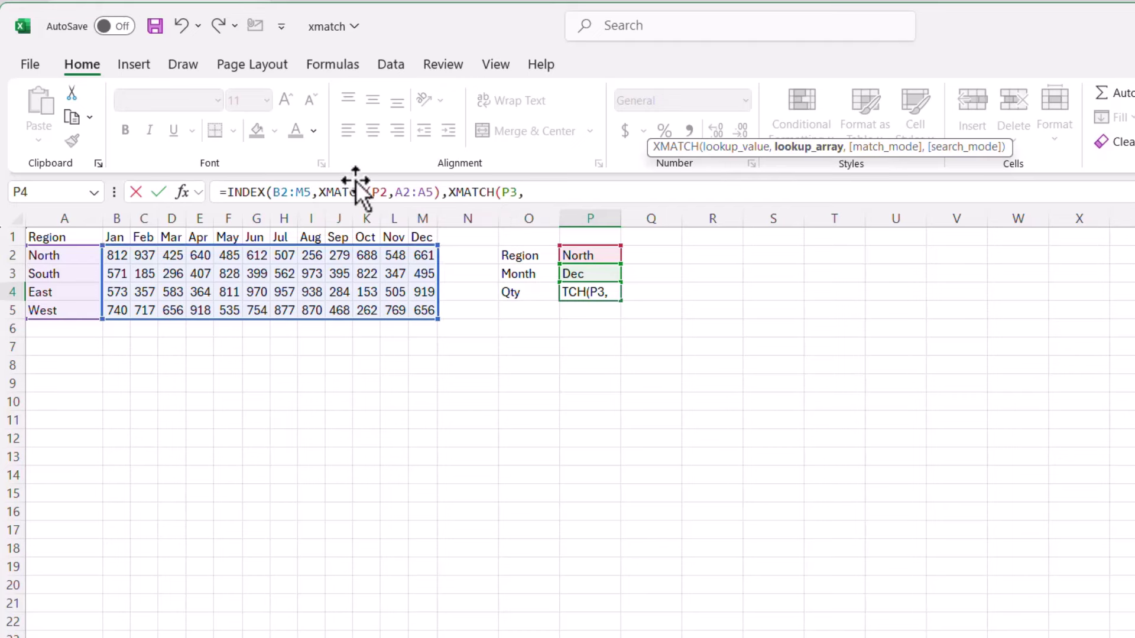
drag(118, 240, 415, 225)
text())
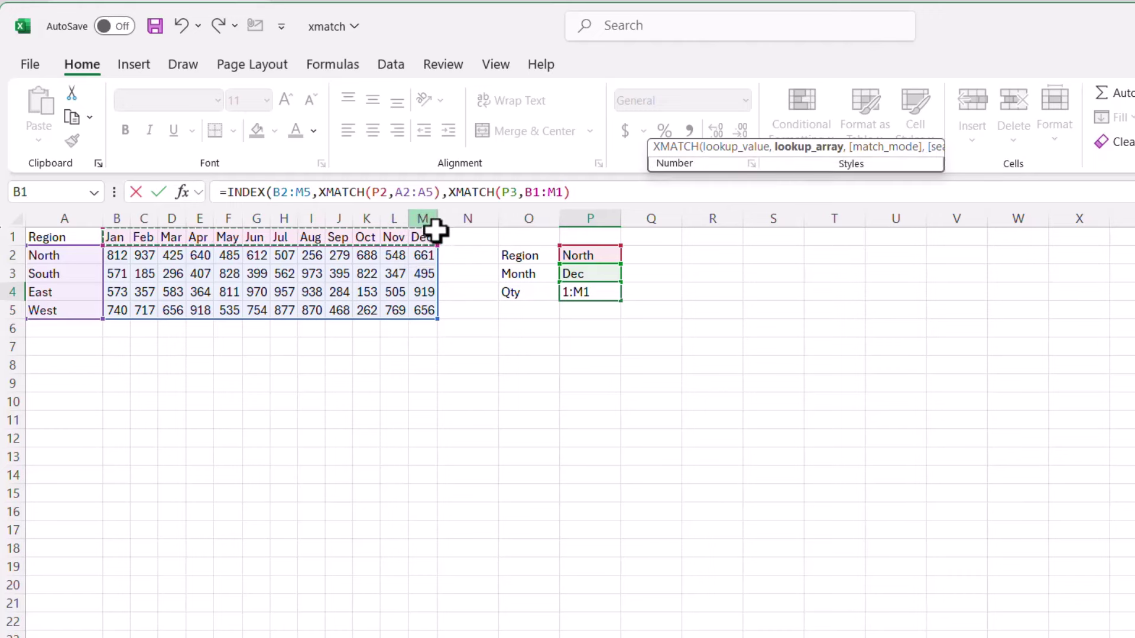
text())
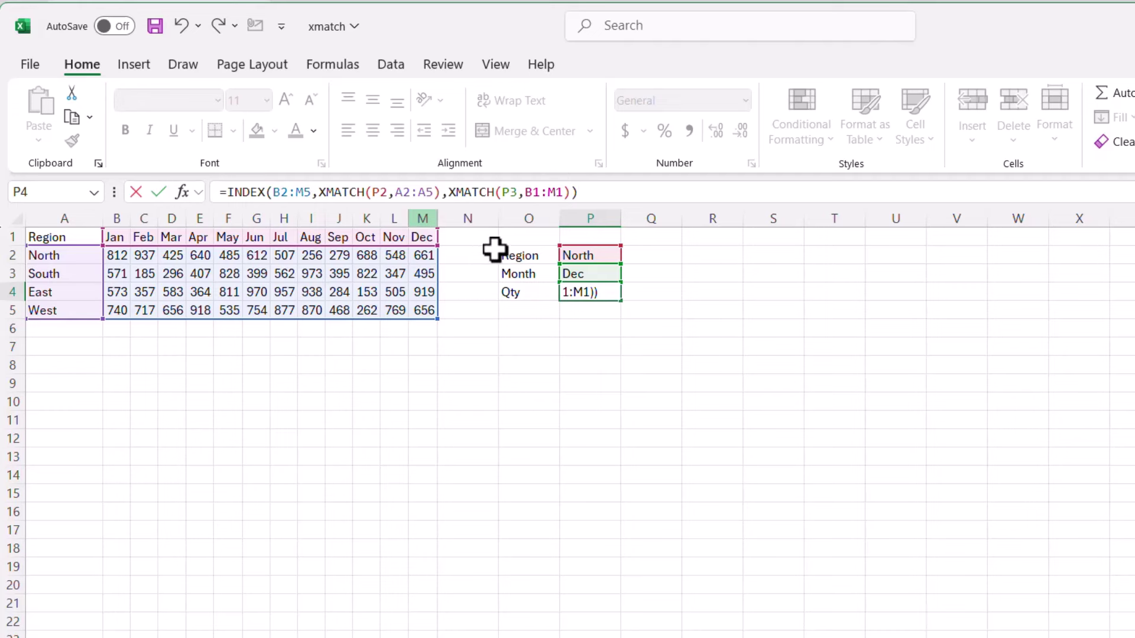
key(Return)
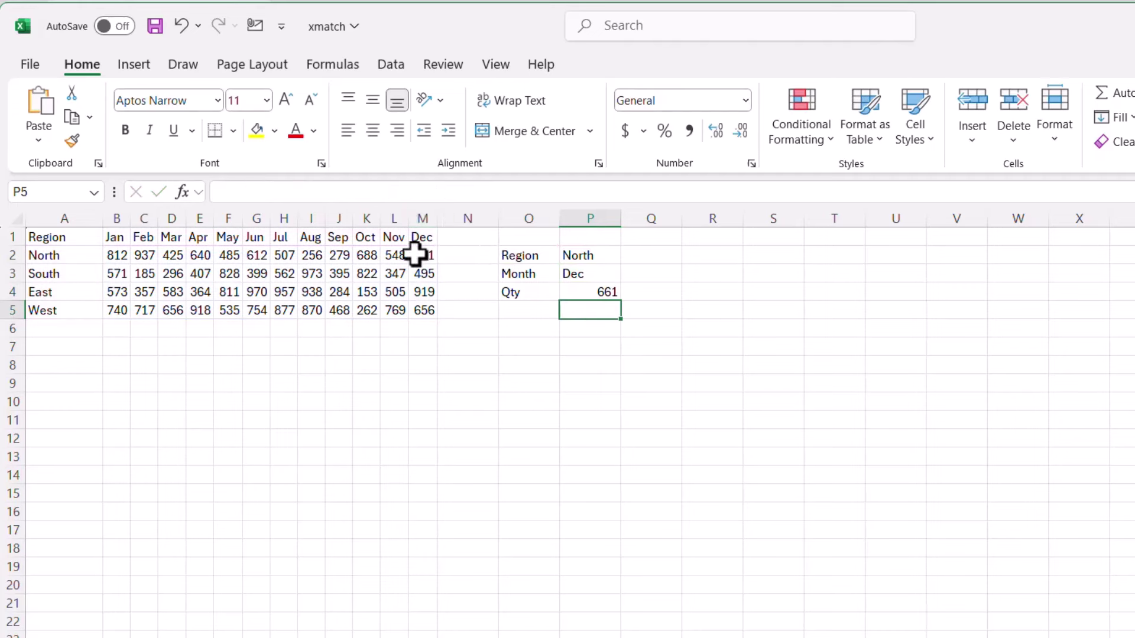
- Check the lookup formula, then change the region in P2 to West so P4 returns 656
click(422, 252)
click(597, 293)
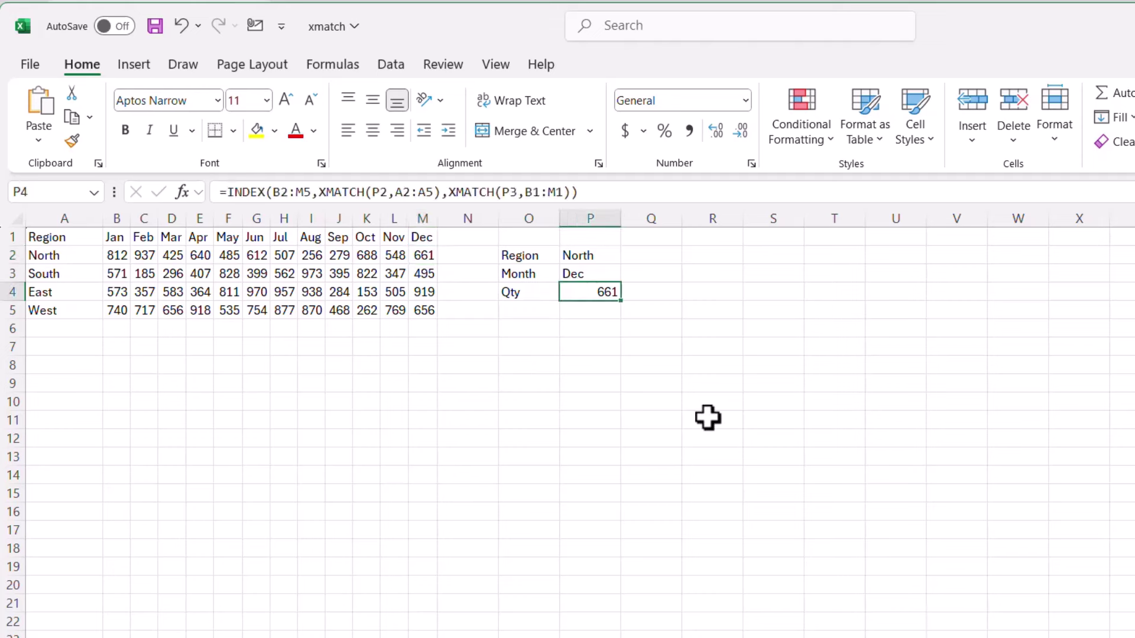
click(615, 257)
text(West)
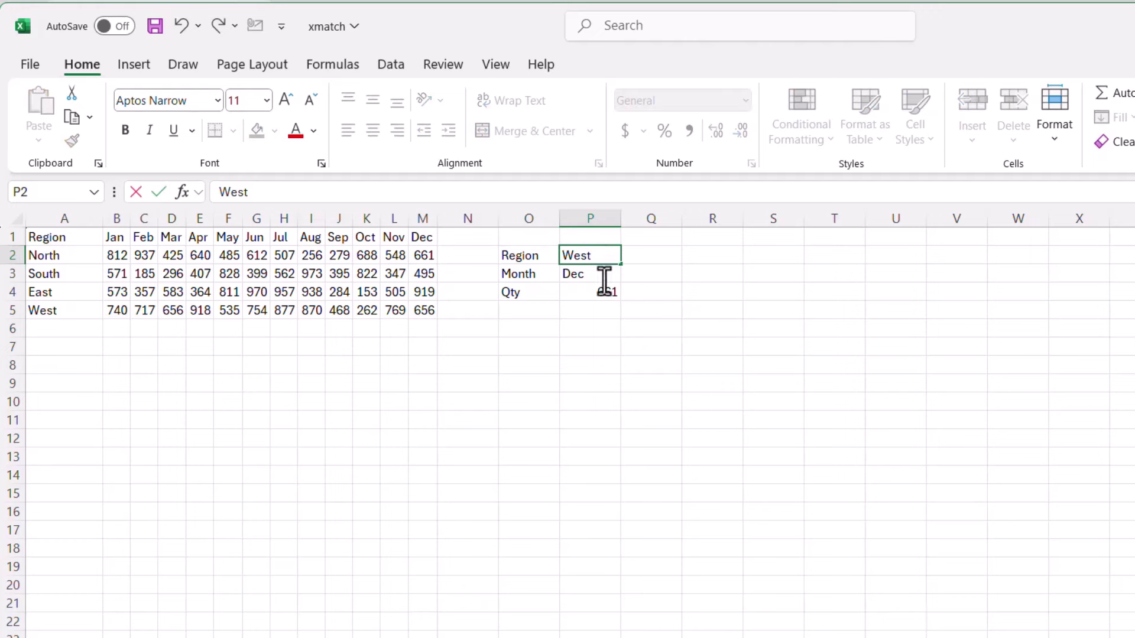
key(Return)
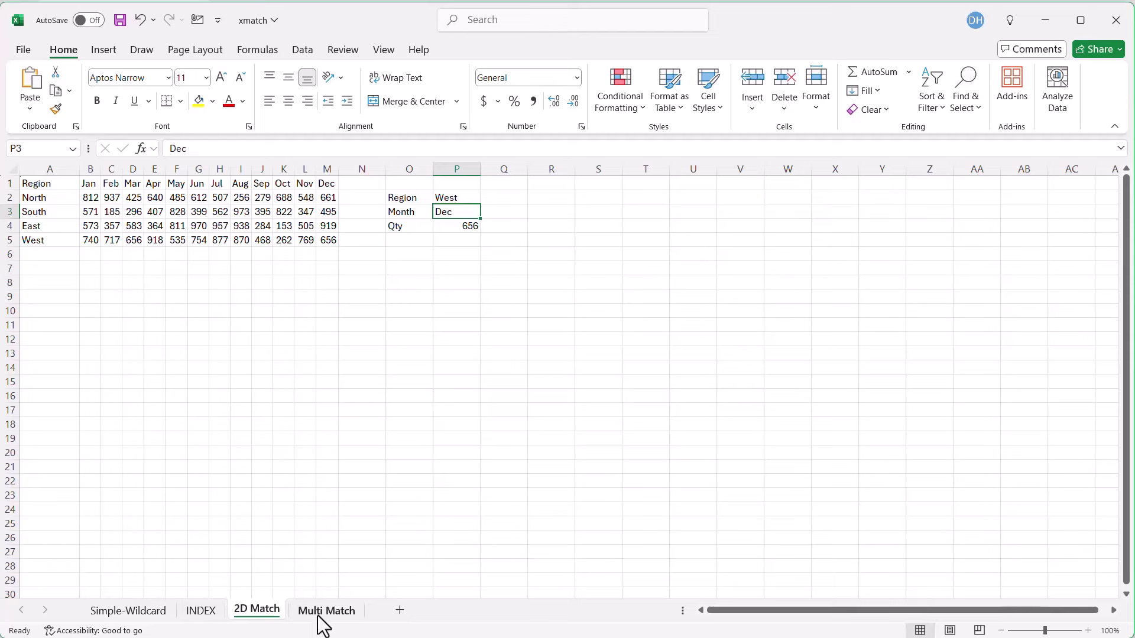
- Go to the Multi Match sheet and review its City, State and Sex column headers
click(323, 611)
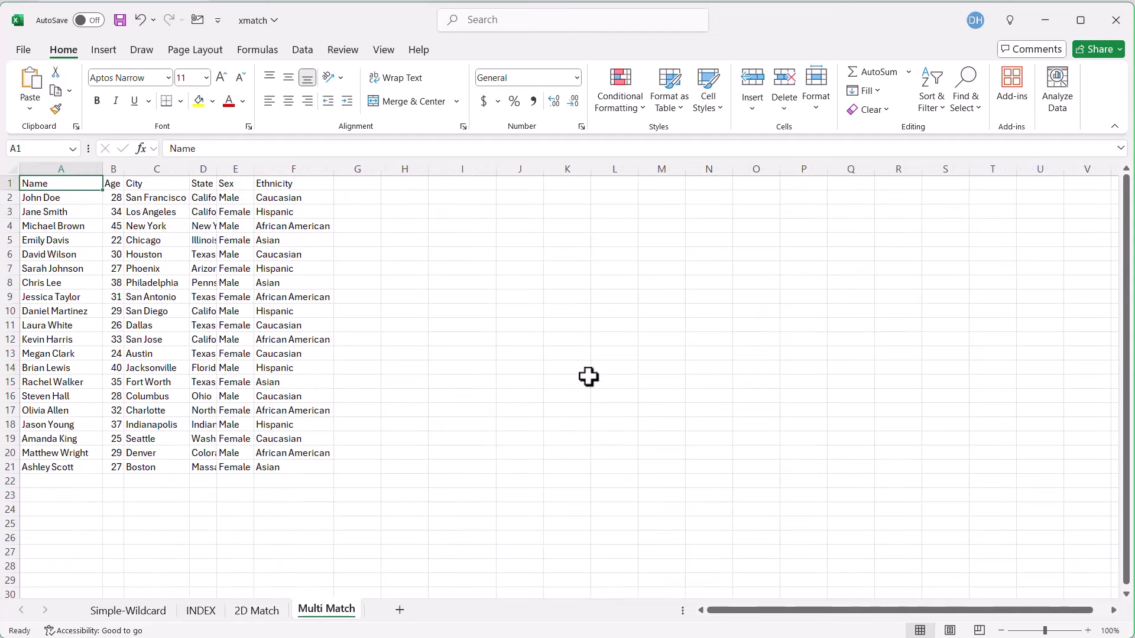
click(159, 188)
click(204, 183)
click(229, 185)
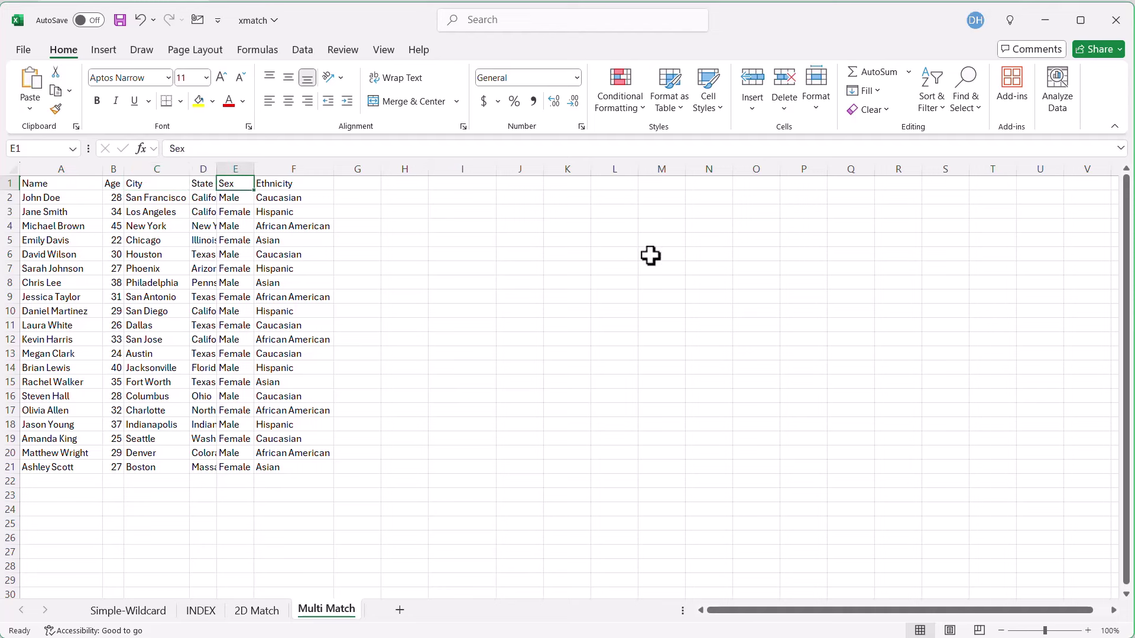
- Enter the criteria labels City, State and Sex in H4:H6
click(416, 228)
text(City)
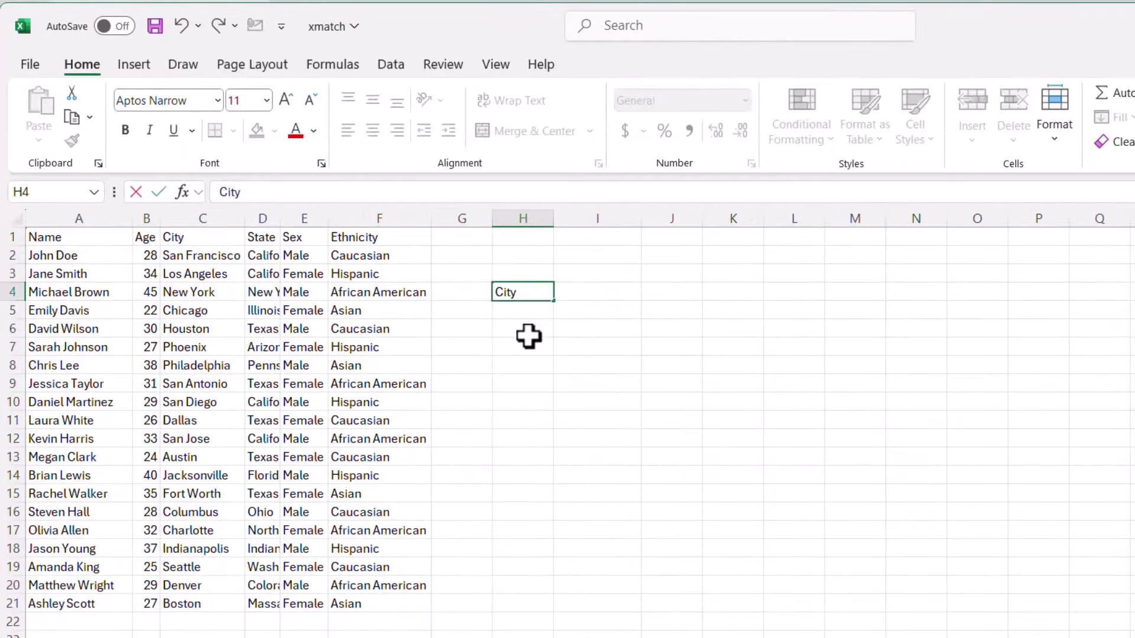
key(Return)
text(State)
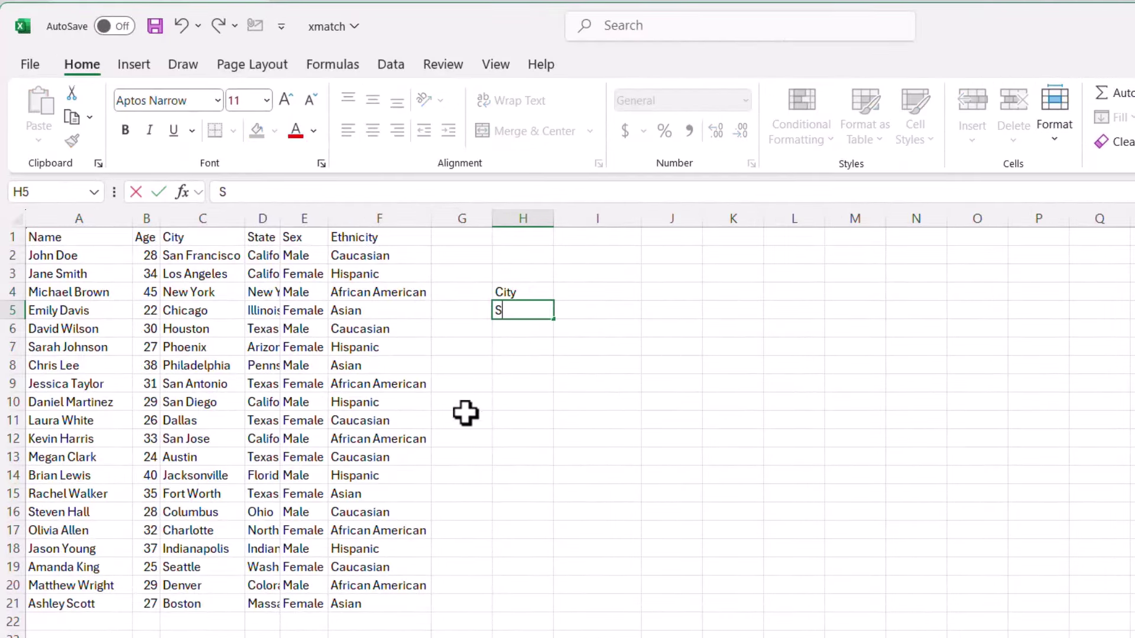
key(Return)
text(Sex)
key(Up)
key(Up)
key(Right)
key(F2)
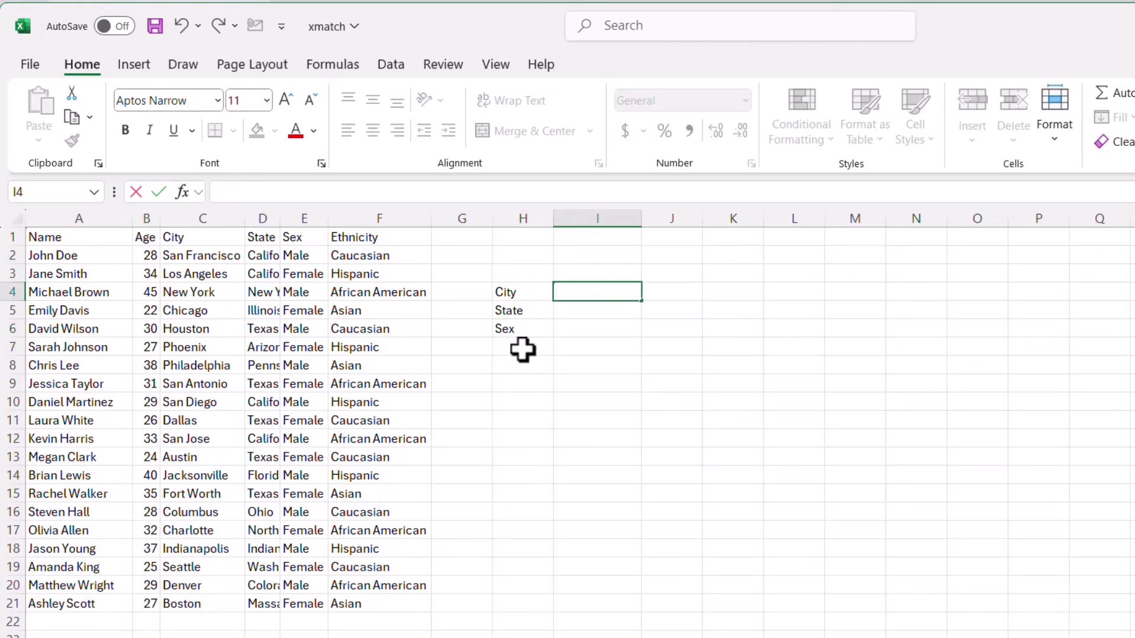
- Add a Name label in H9
click(521, 378)
text(Nzme)
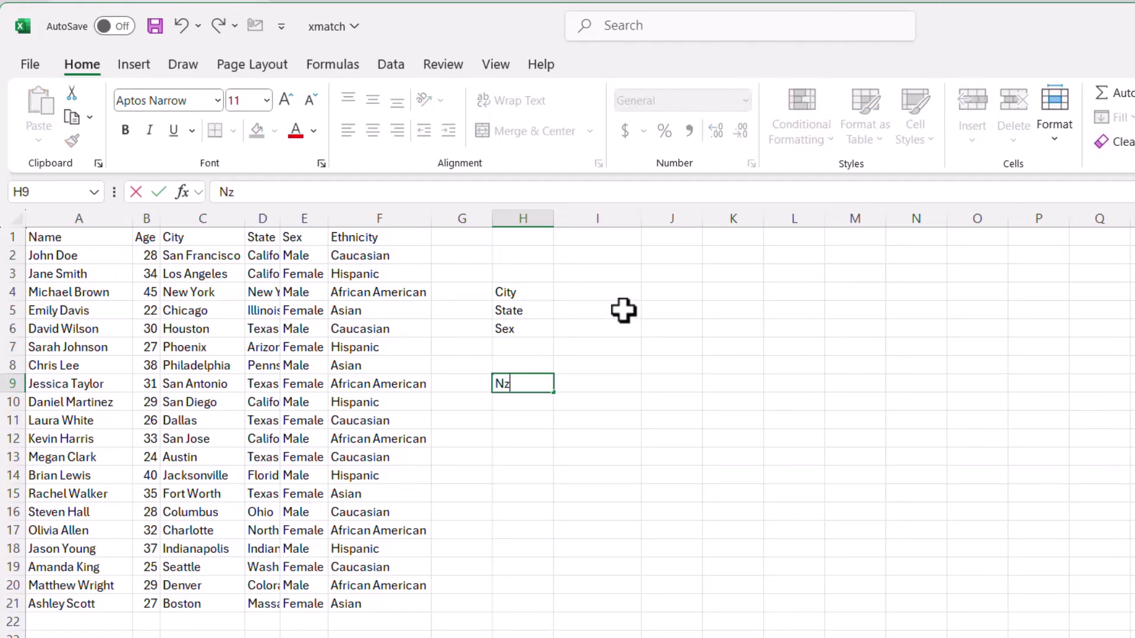
key(BackSpace)
key(BackSpace)
key(BackSpace)
key(BackSpace)
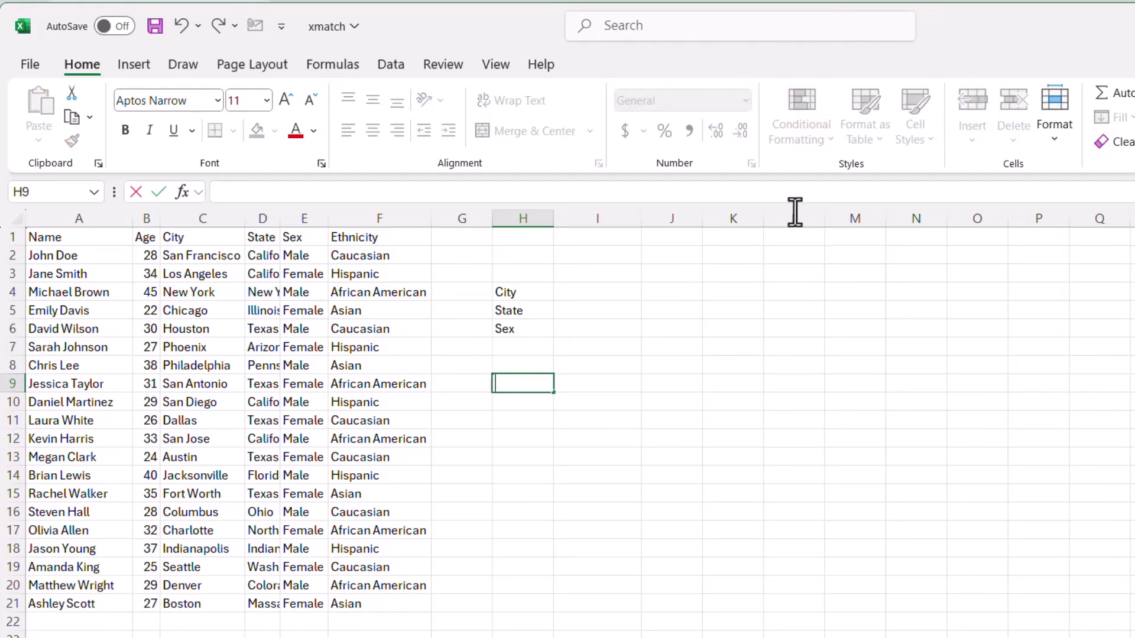
text(Name)
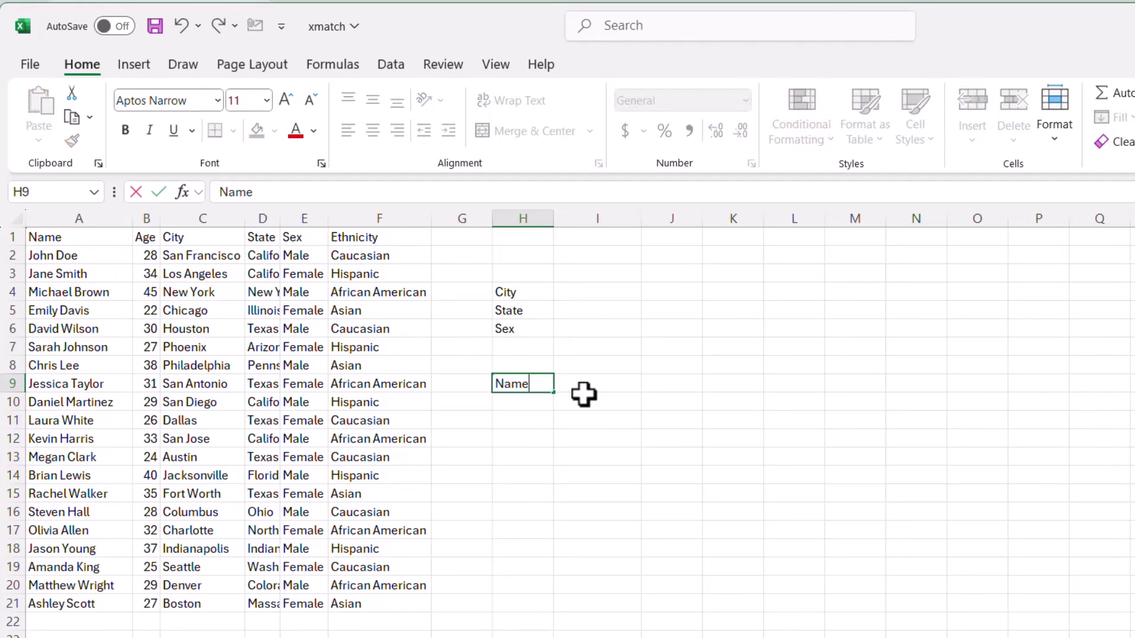
click(573, 385)
click(525, 293)
drag(527, 307, 529, 329)
click(598, 294)
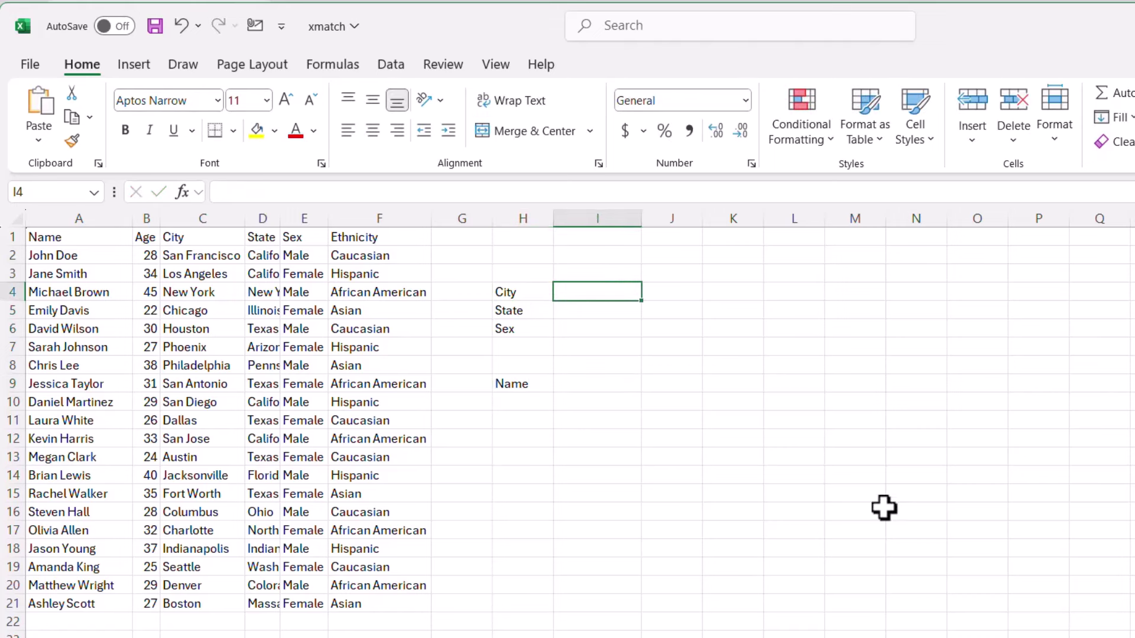
- Fill the criteria with Boston in I4, Massachusetts (copied from D21) in I5, and Female in I6
text(Boston)
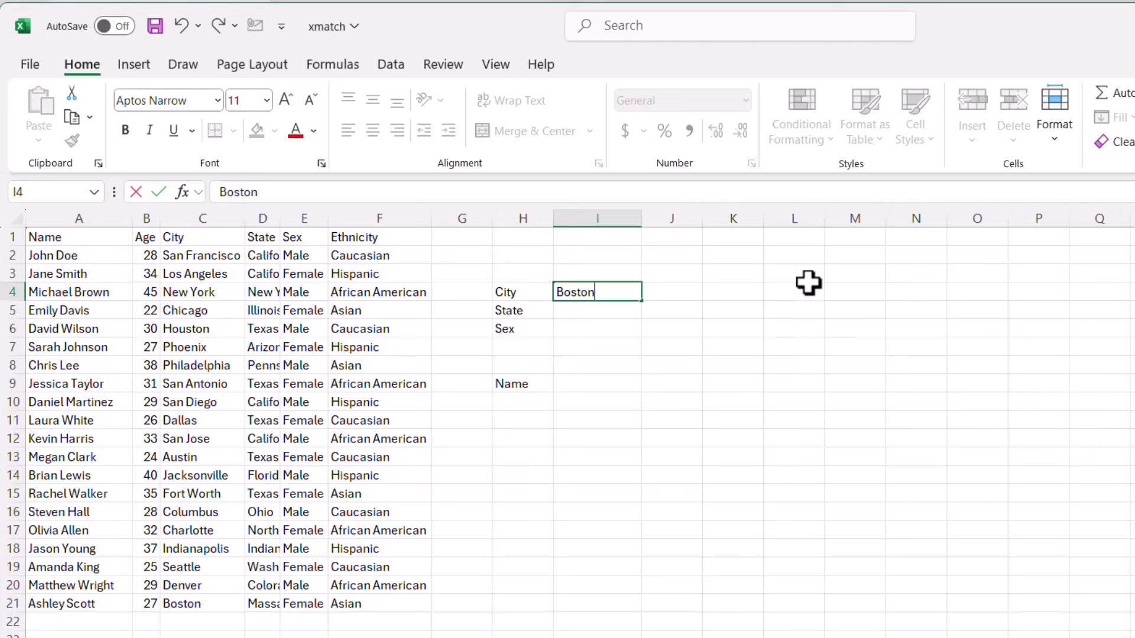
key(Return)
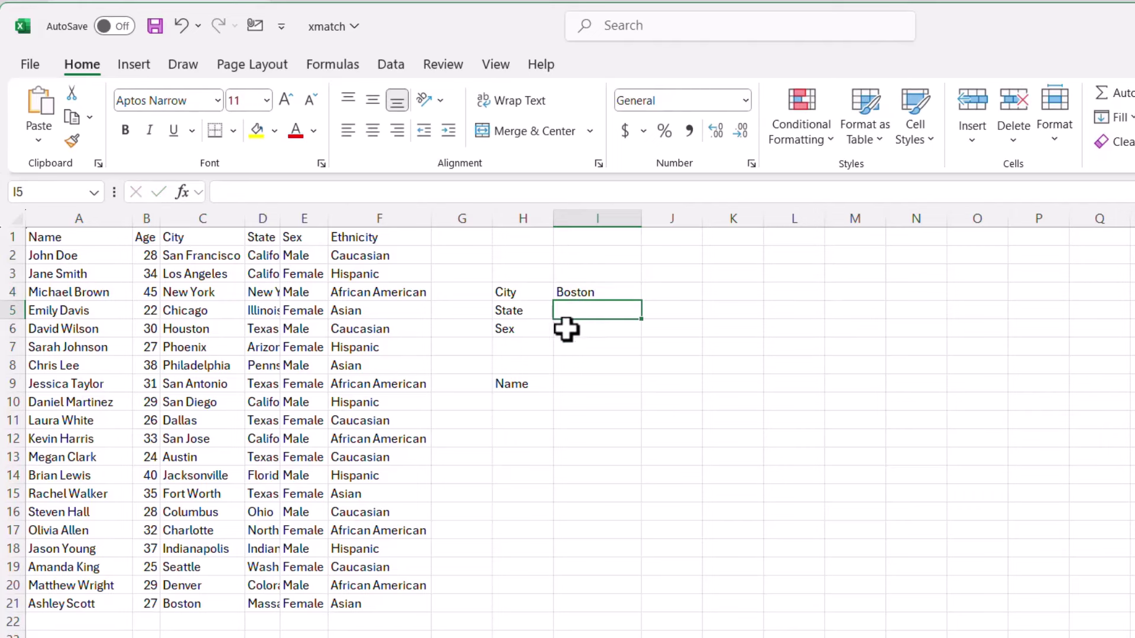
text(mass)
key(BackSpace)
key(BackSpace)
key(BackSpace)
key(BackSpace)
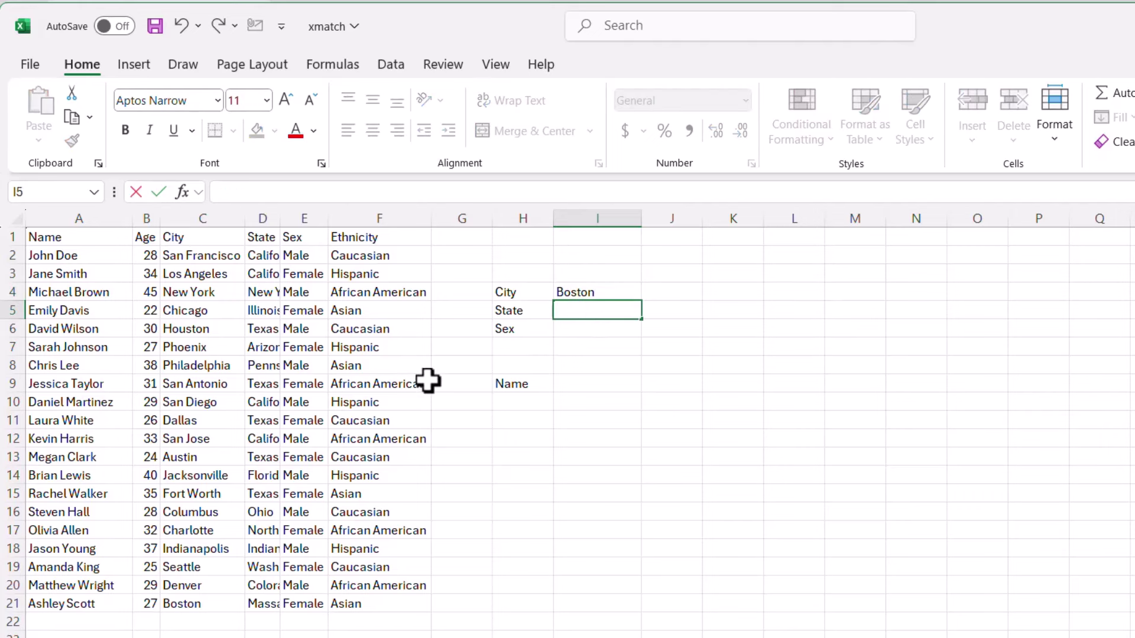
click(261, 603)
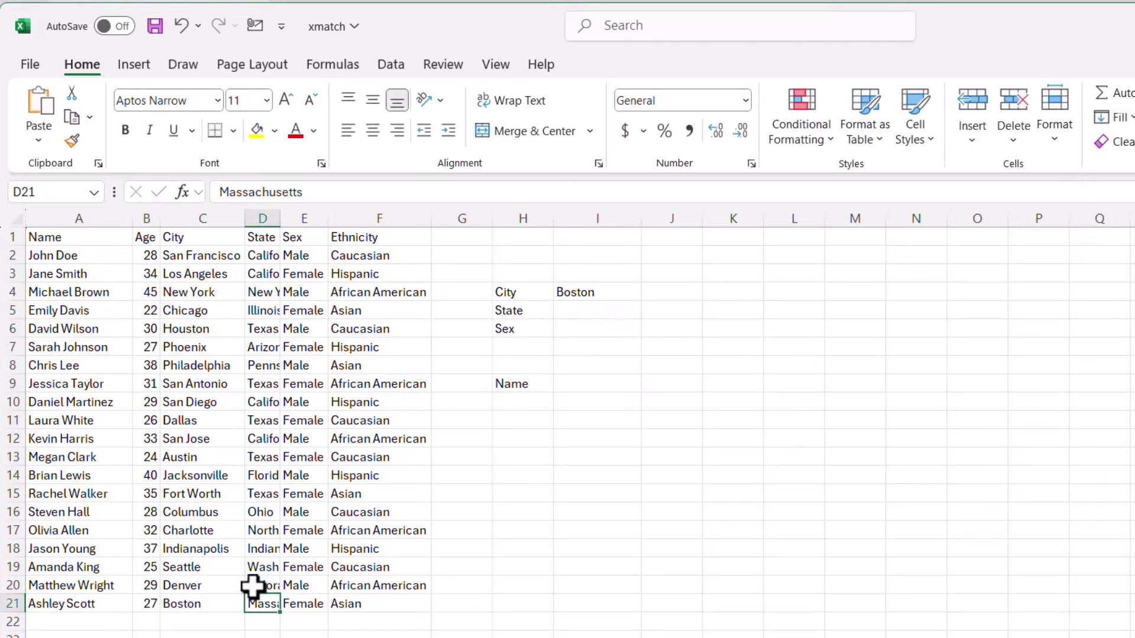
drag(304, 192, 121, 198)
key(ctrl+c)
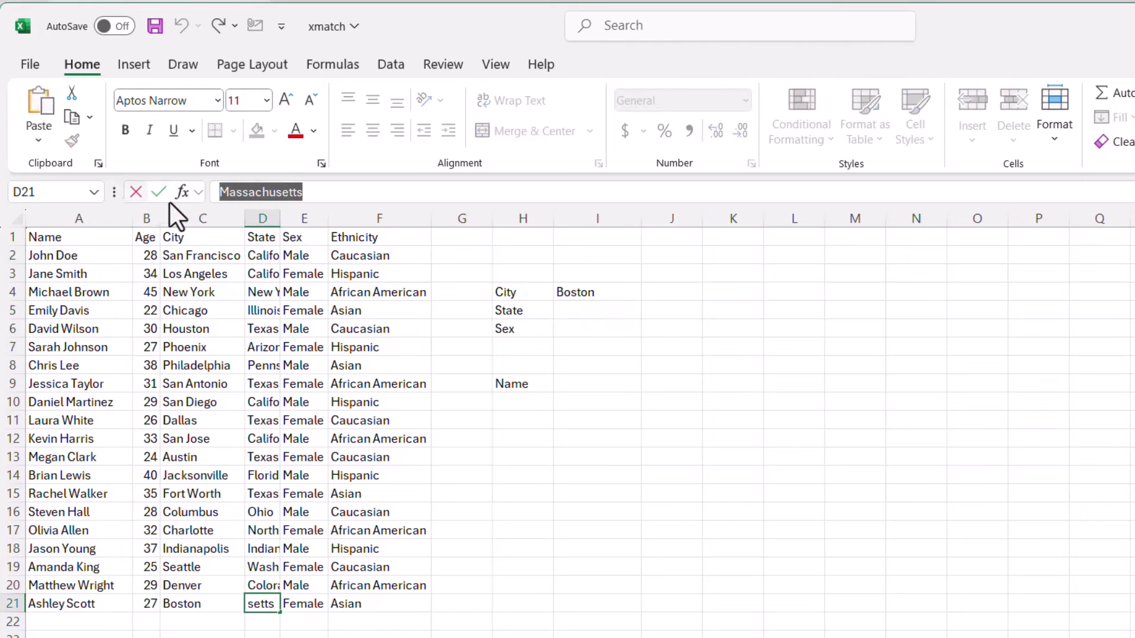
click(632, 312)
click(591, 197)
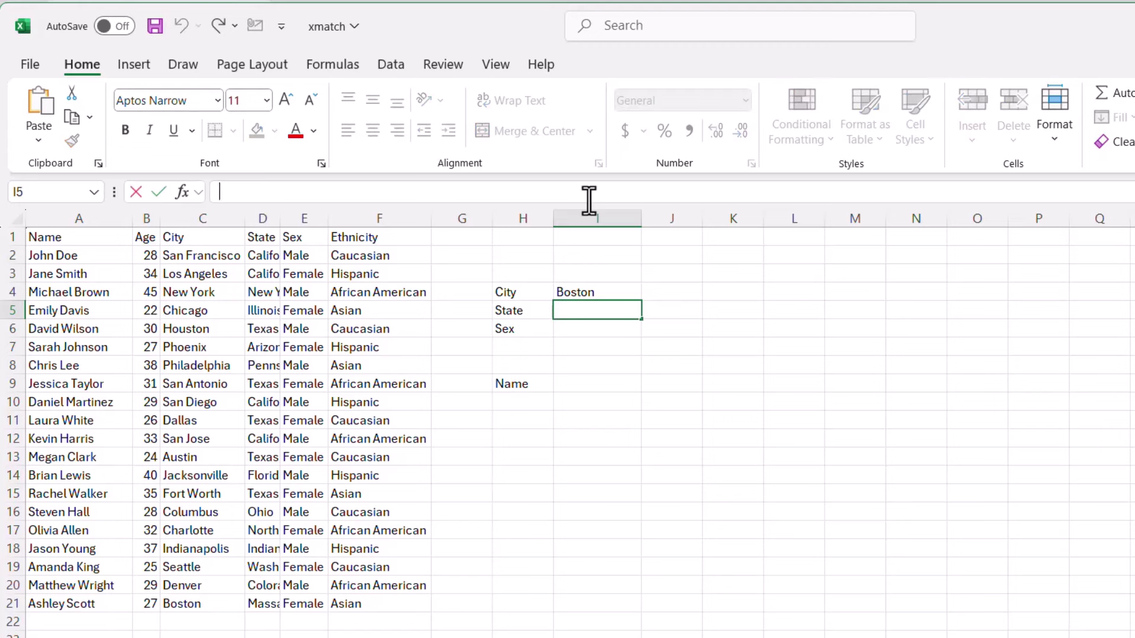
key(ctrl+v)
click(576, 330)
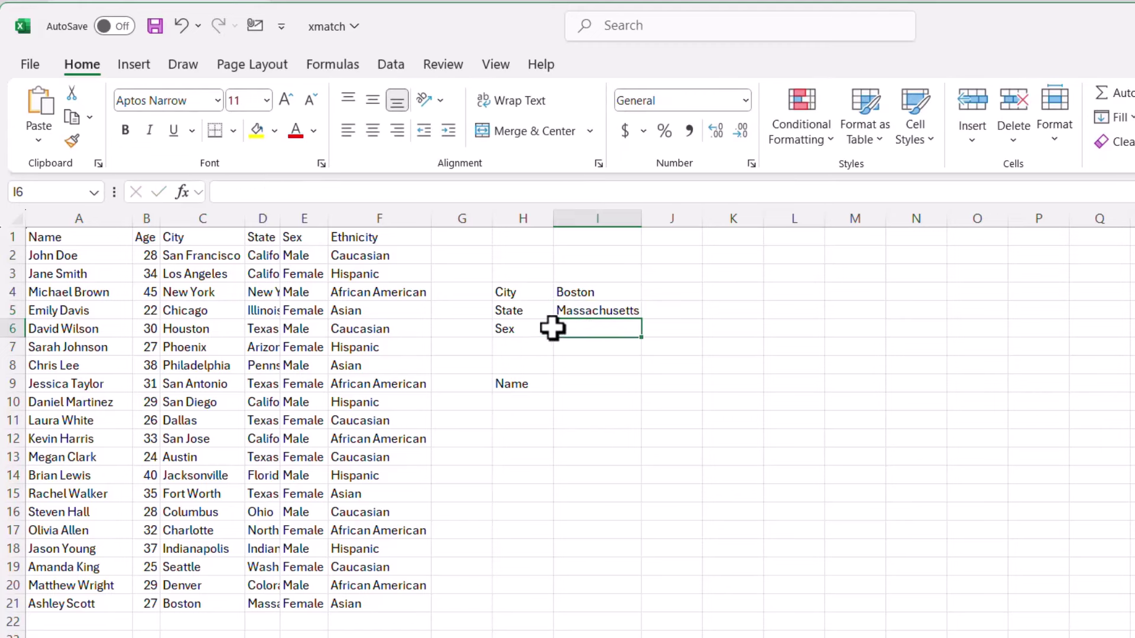
text(Female)
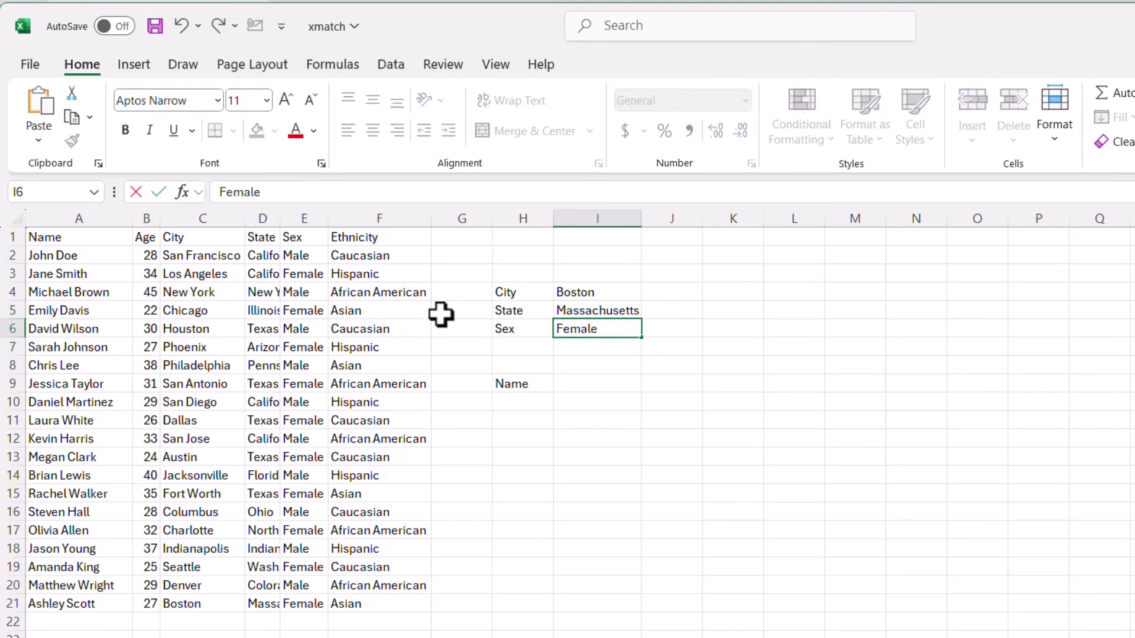
- AutoFit columns C to F so their full text shows
drag(223, 217, 332, 225)
double_click(329, 219)
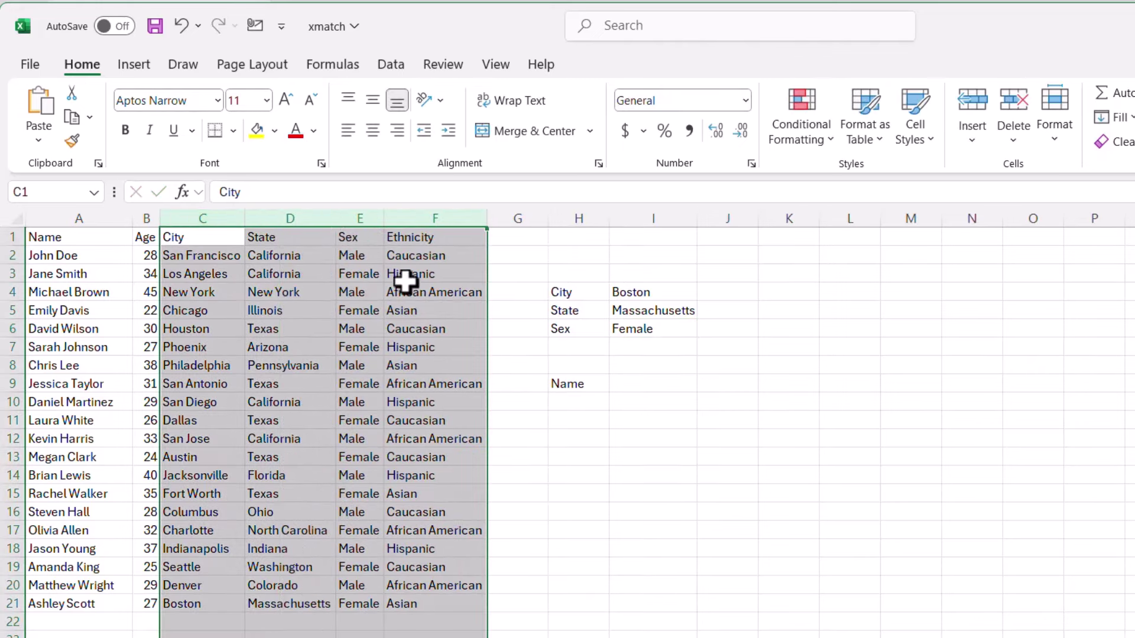
click(603, 440)
click(642, 378)
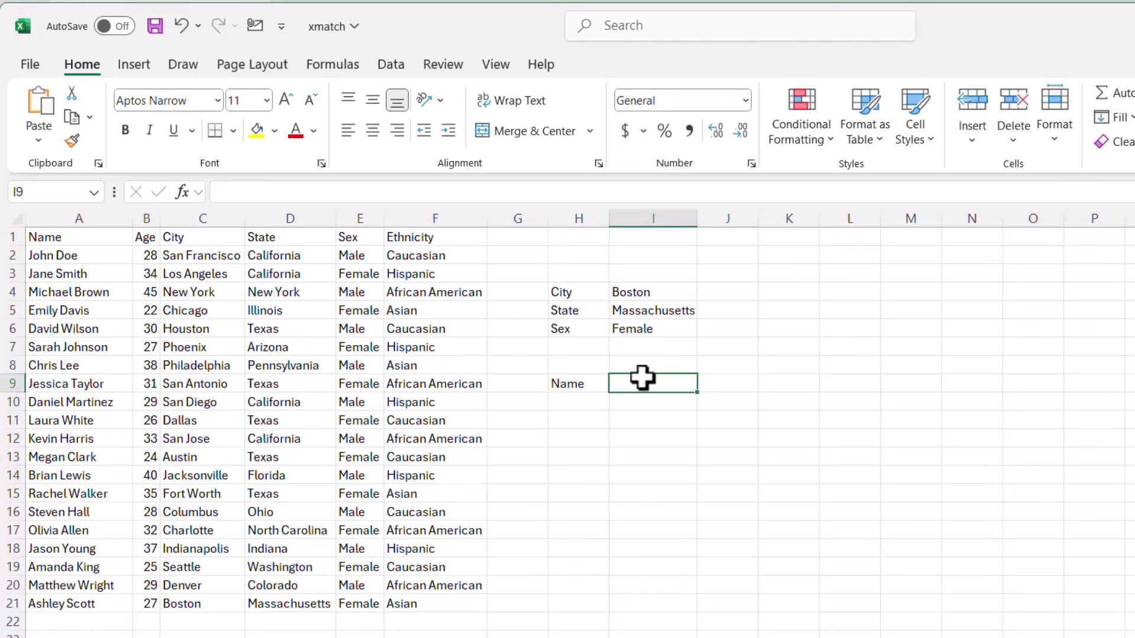
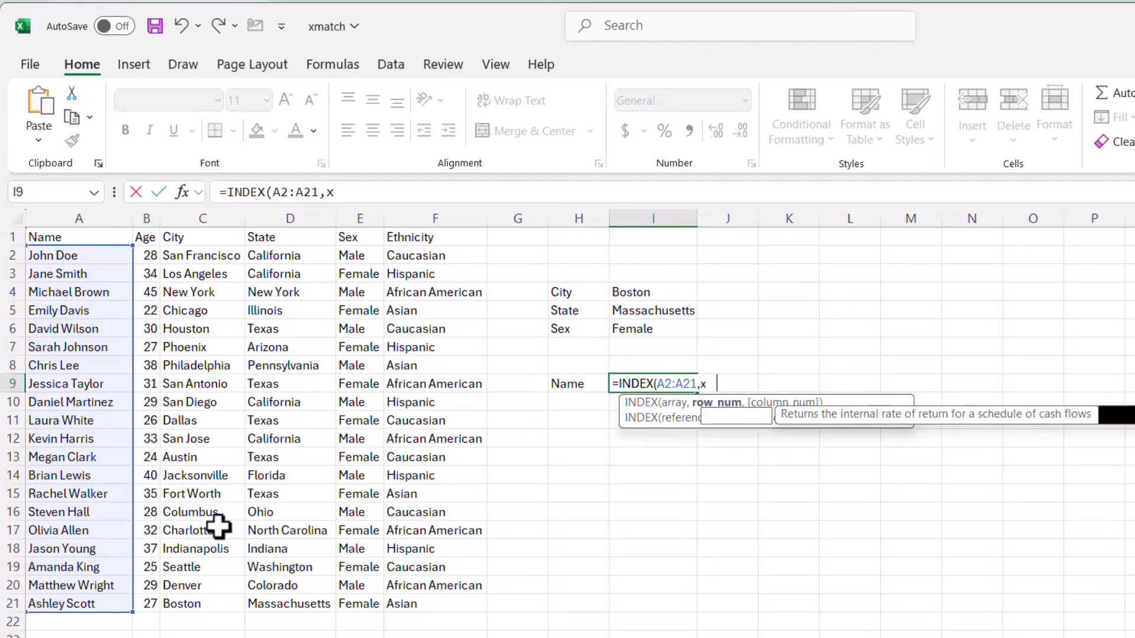
- Add XMATCH with lookup value 1 and compare the city range C2:C21 against I4 (Boston)
text(ch)
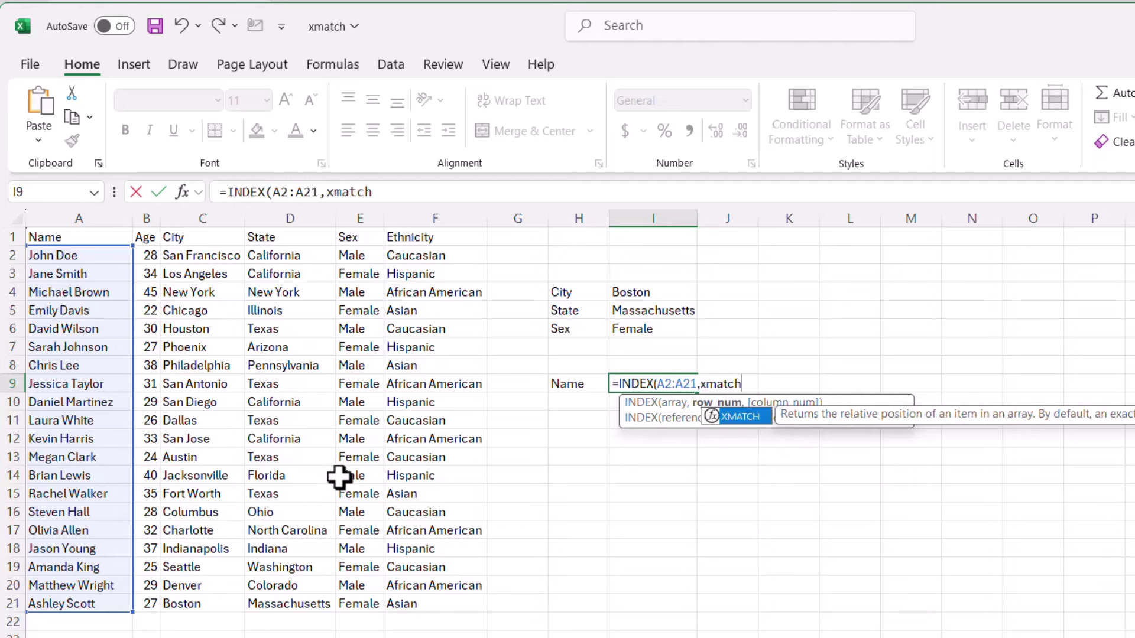
key(Tab)
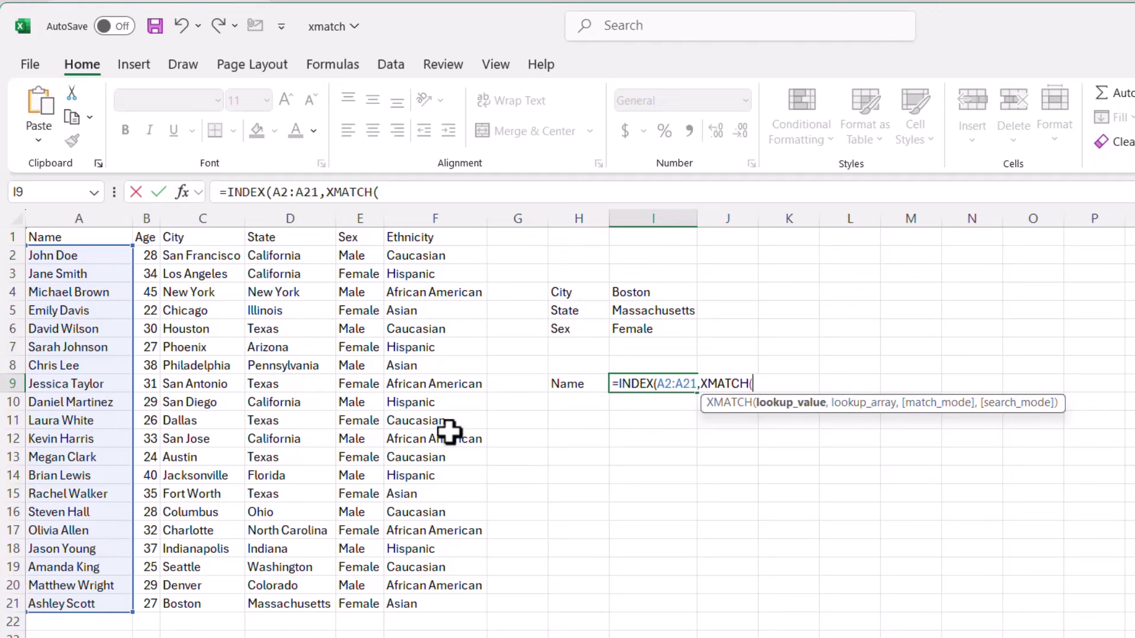
text(1,)
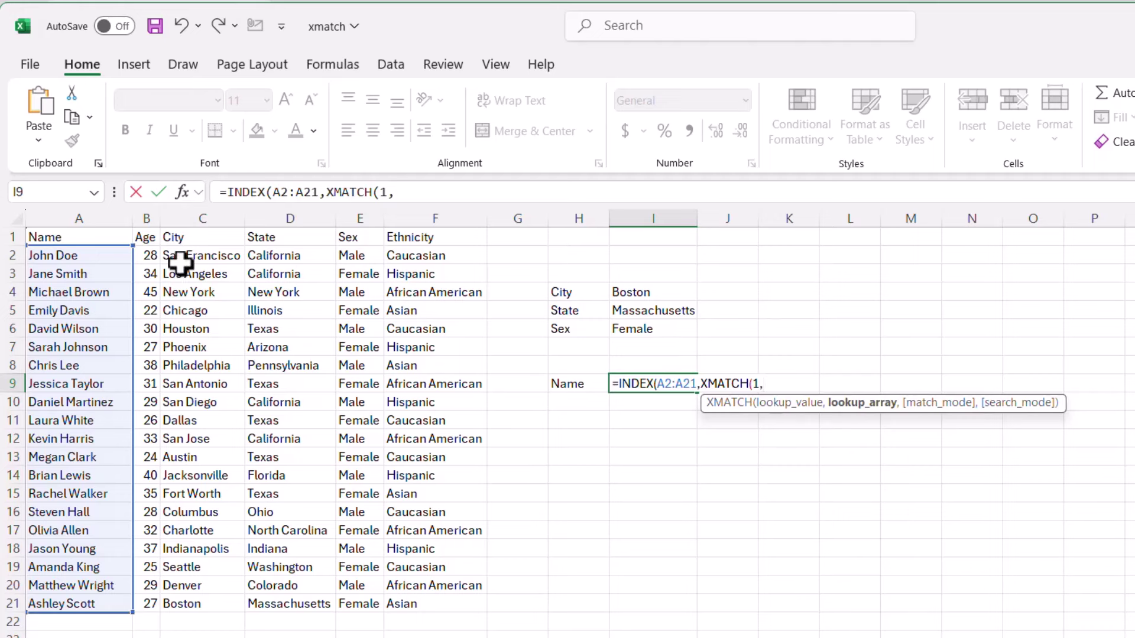
drag(210, 255, 199, 598)
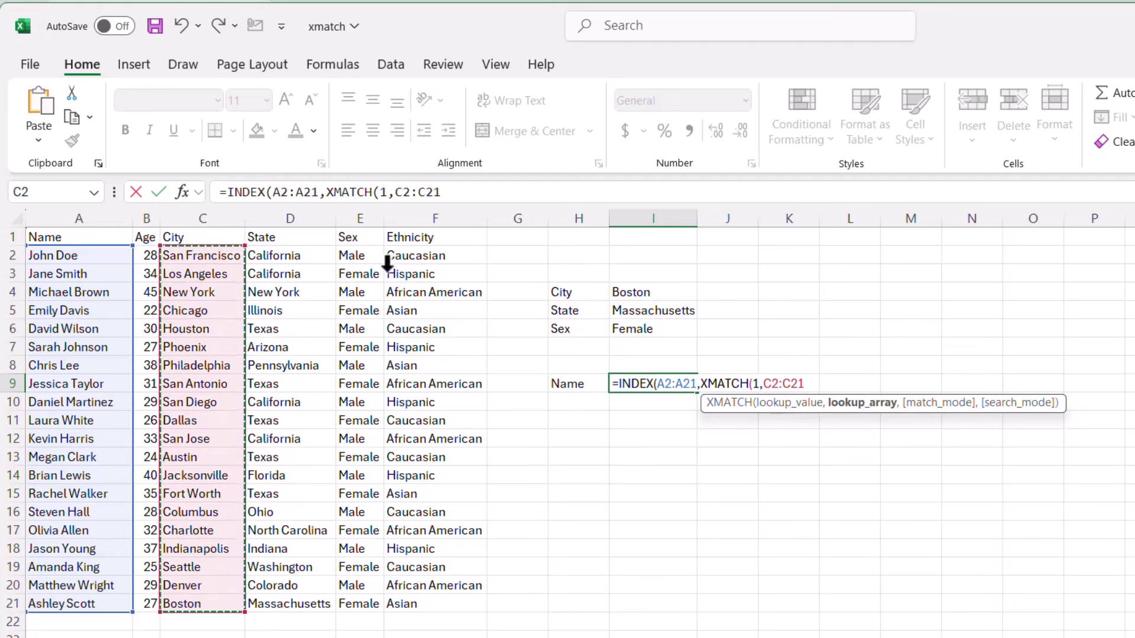
click(454, 192)
text(=)
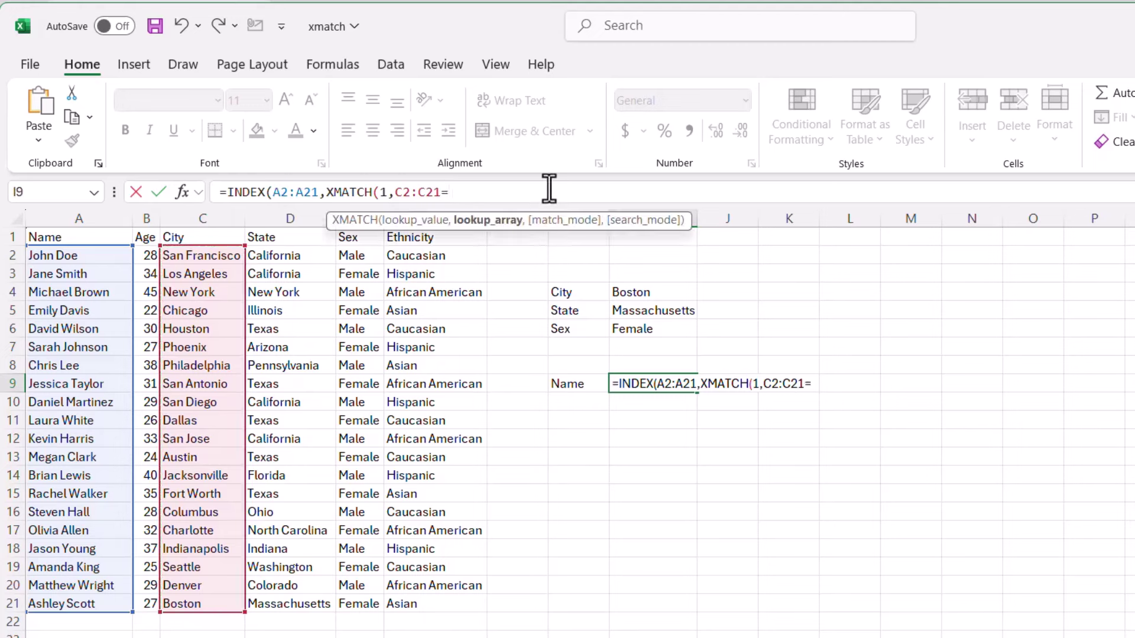
click(641, 292)
- Open and close the XMATCH help, then move the argument hint aside and resume the formula
click(342, 222)
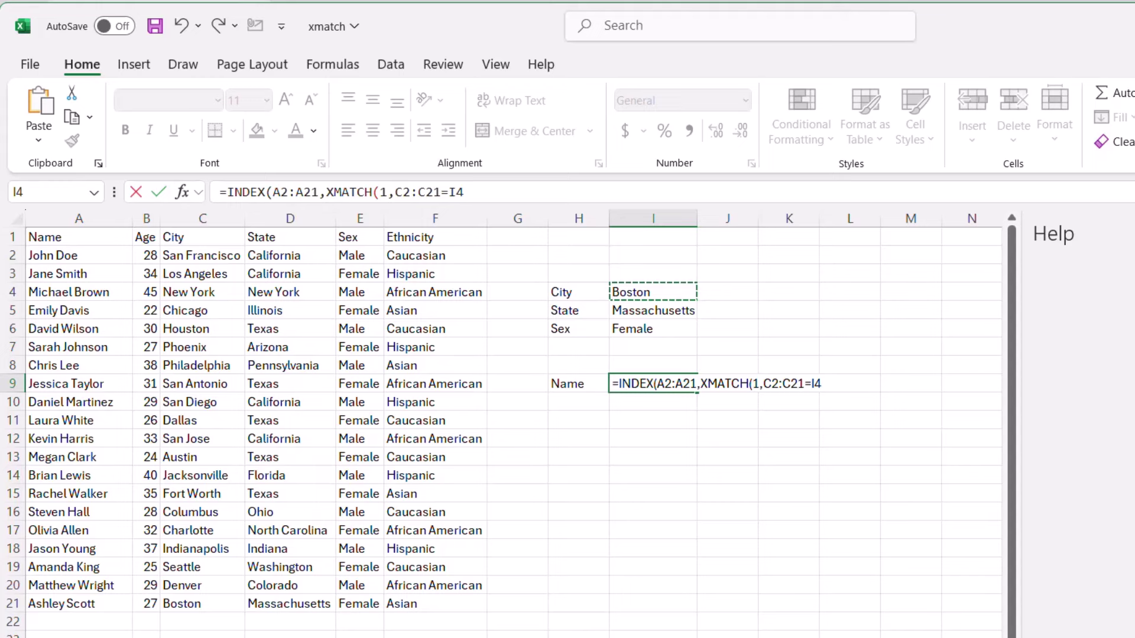
click(1123, 234)
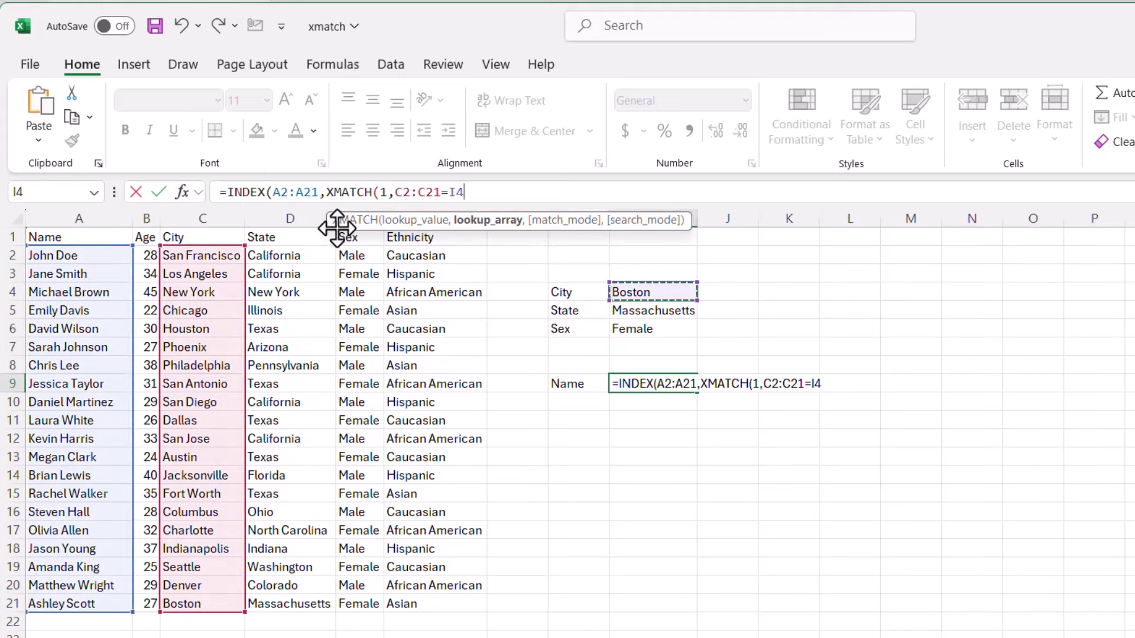
drag(337, 228, 651, 144)
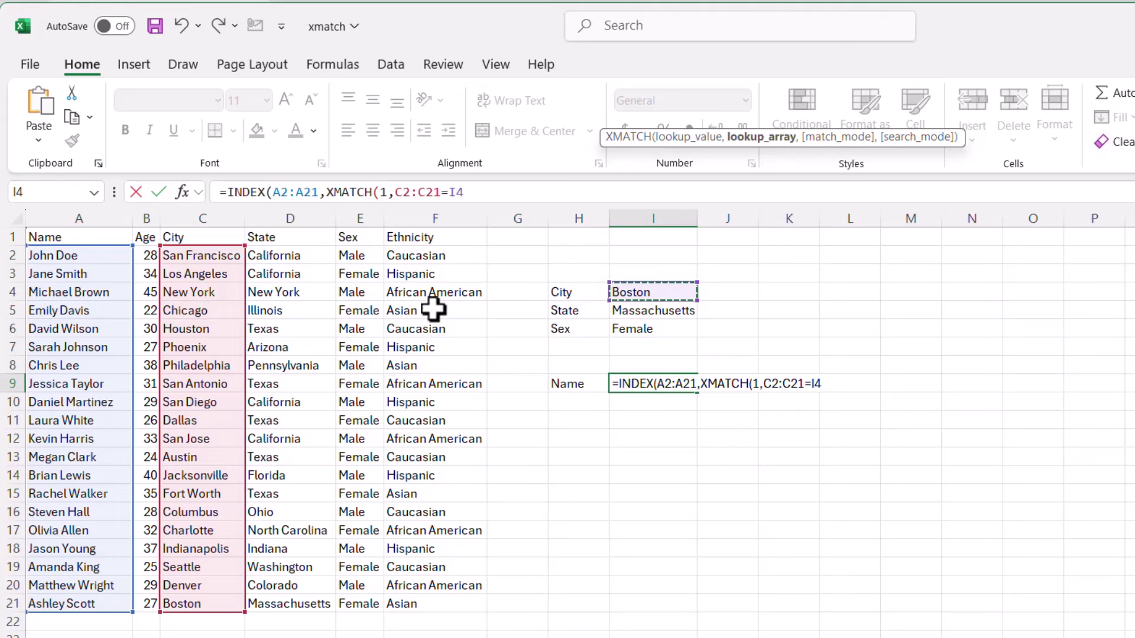
click(476, 193)
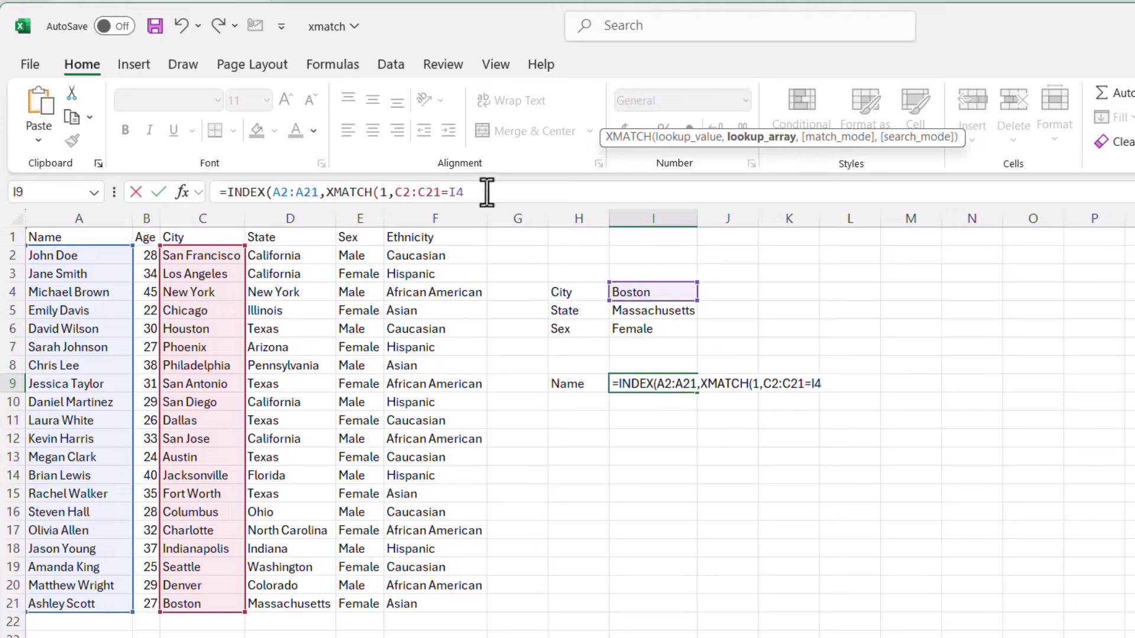
- Multiply in the conditions D2:D21=I5 and E2:E21=I6, then close the brackets
text())
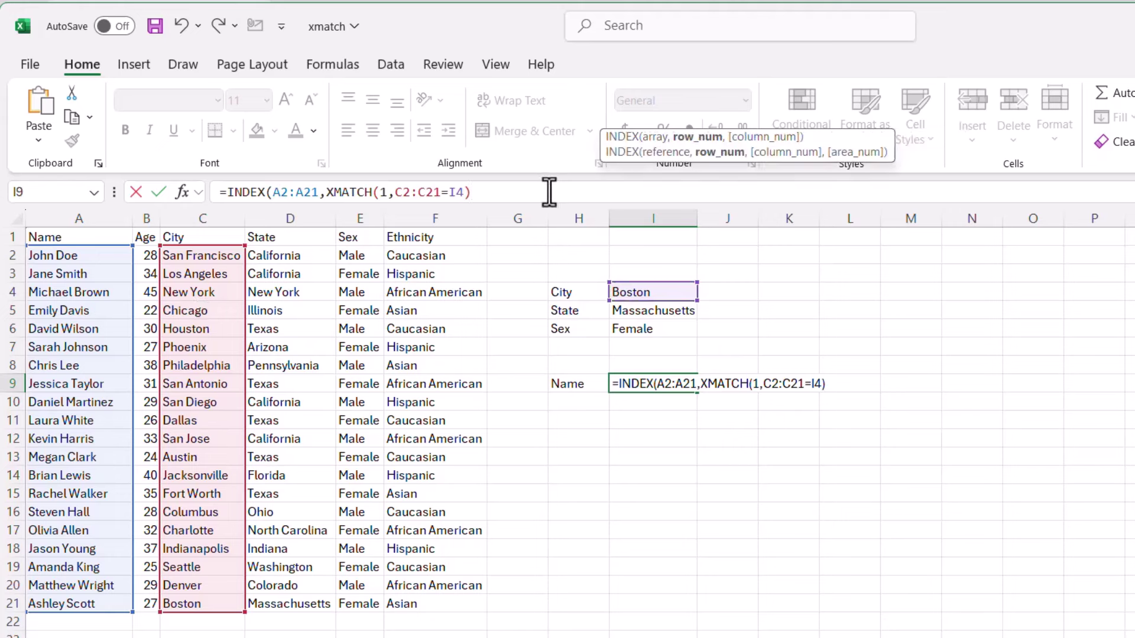
text(*)
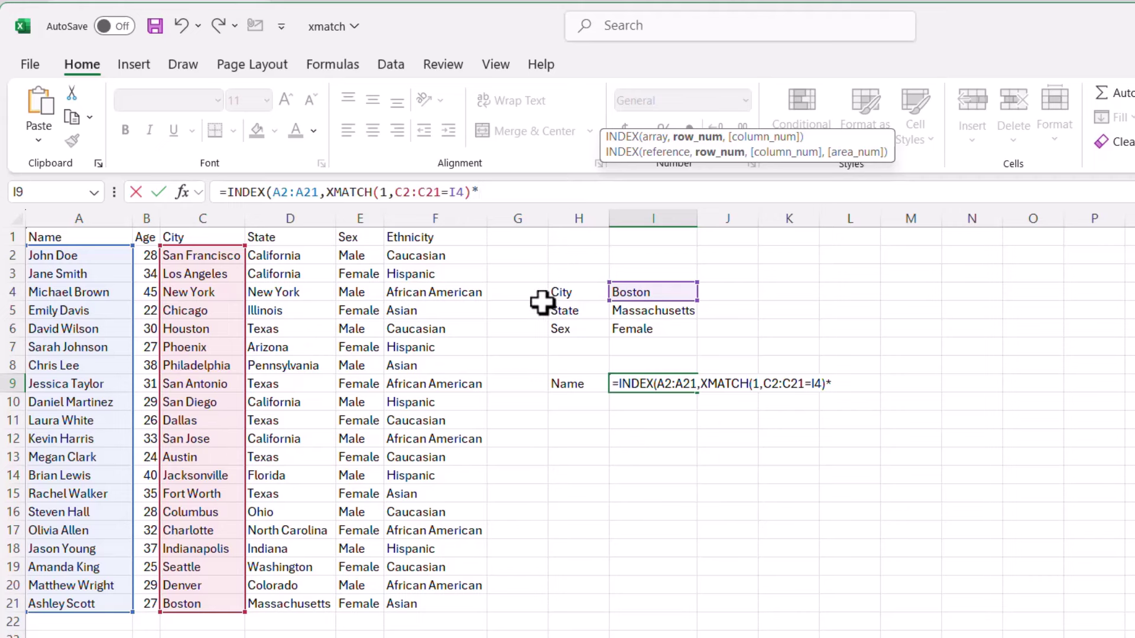
text(()
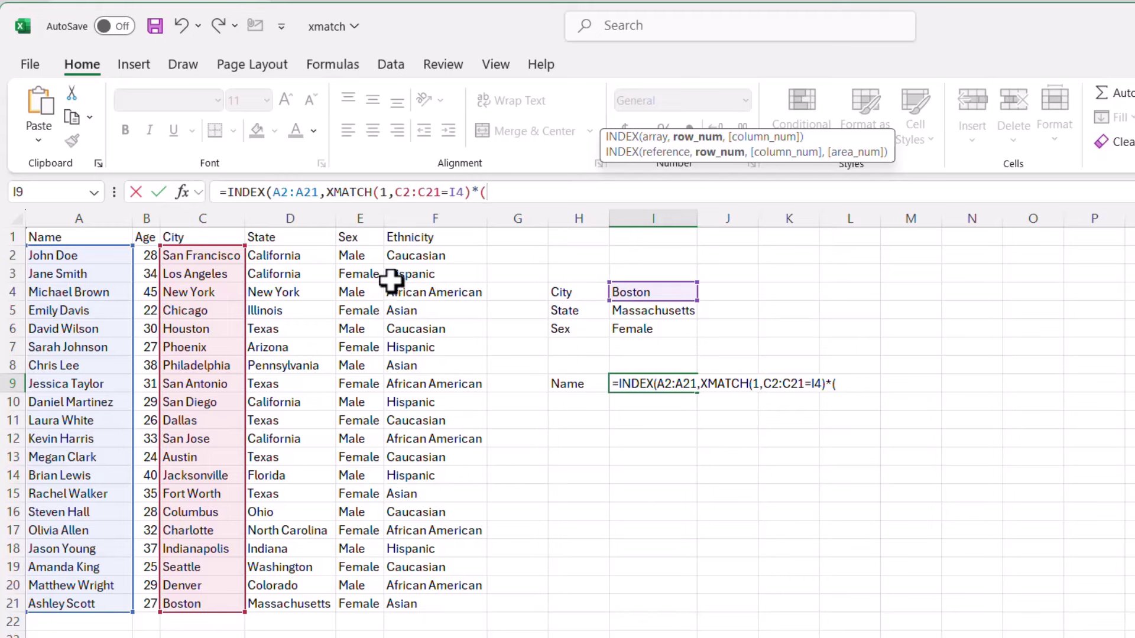
drag(314, 256, 332, 600)
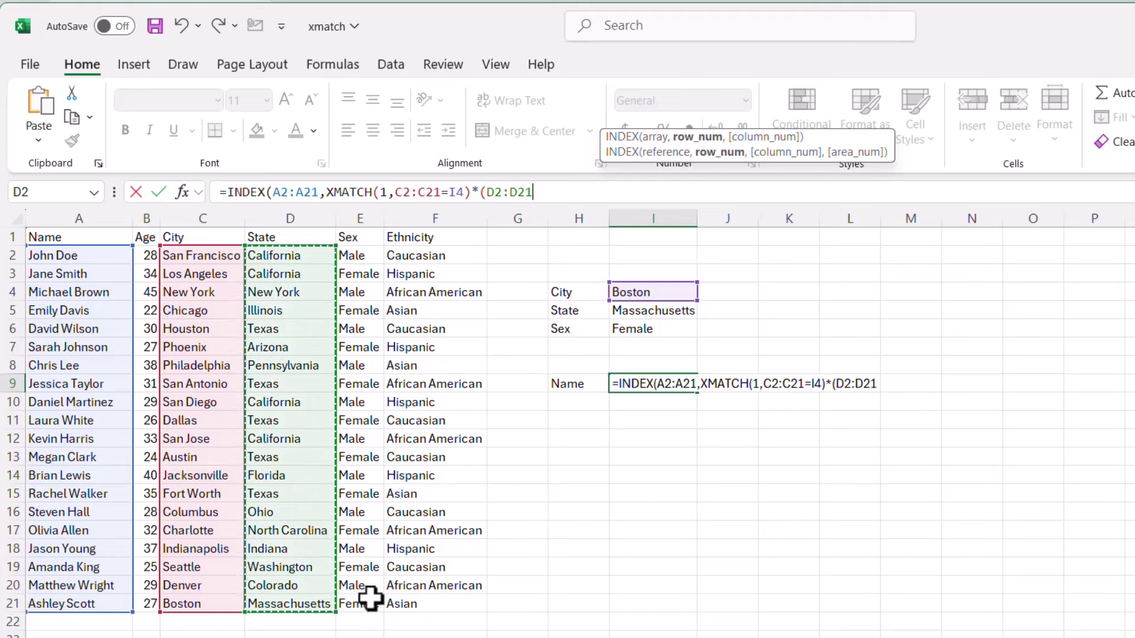
text(=)
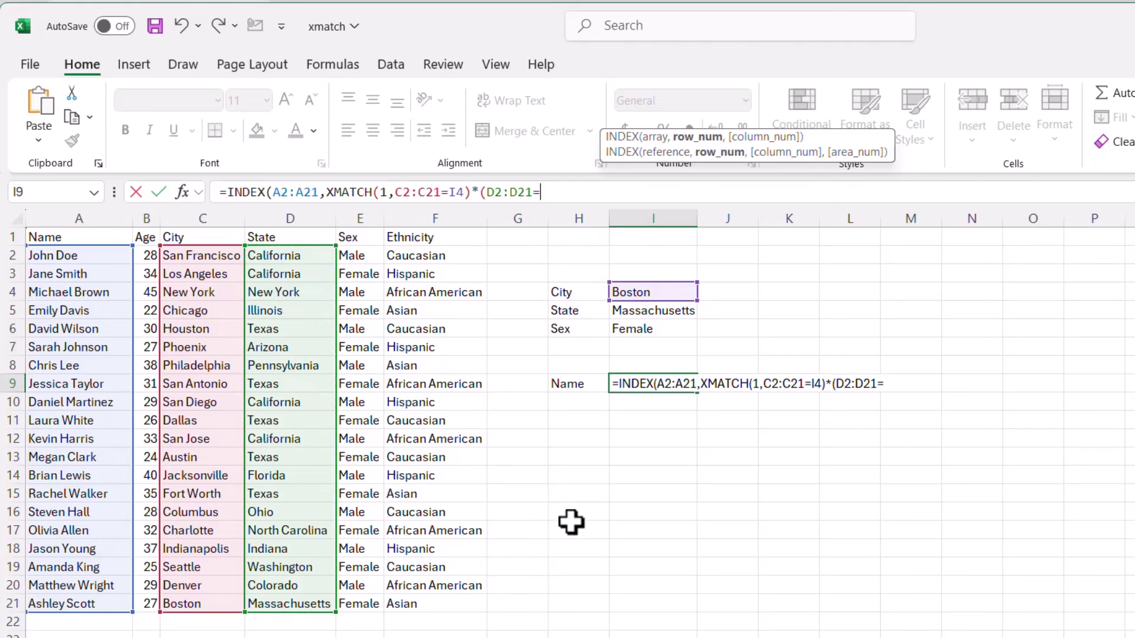
click(648, 313)
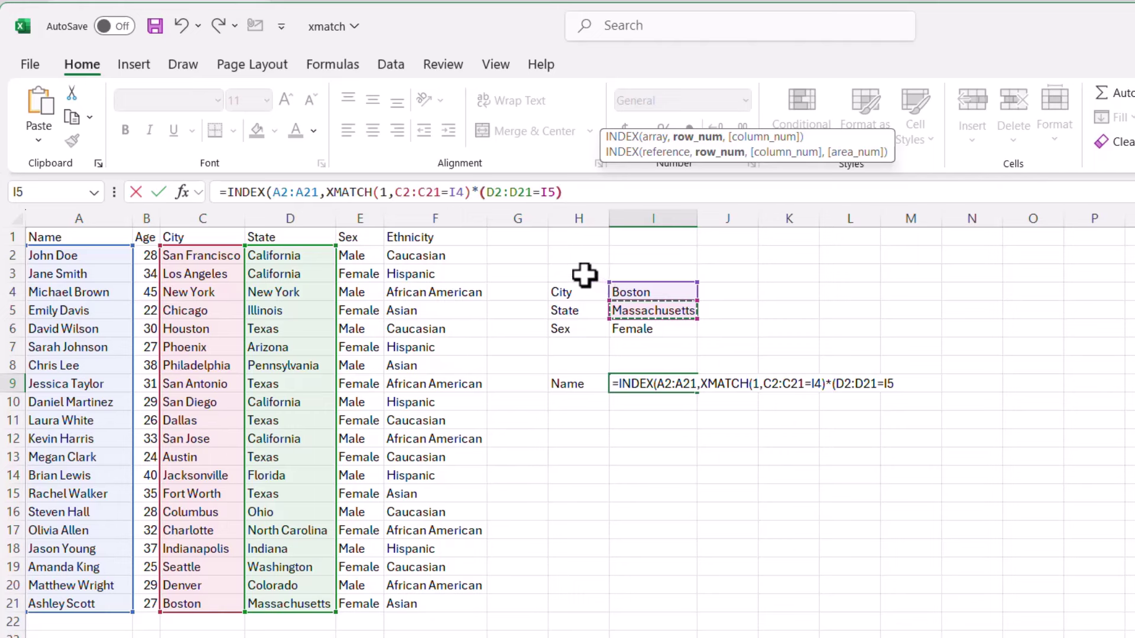
text()*)
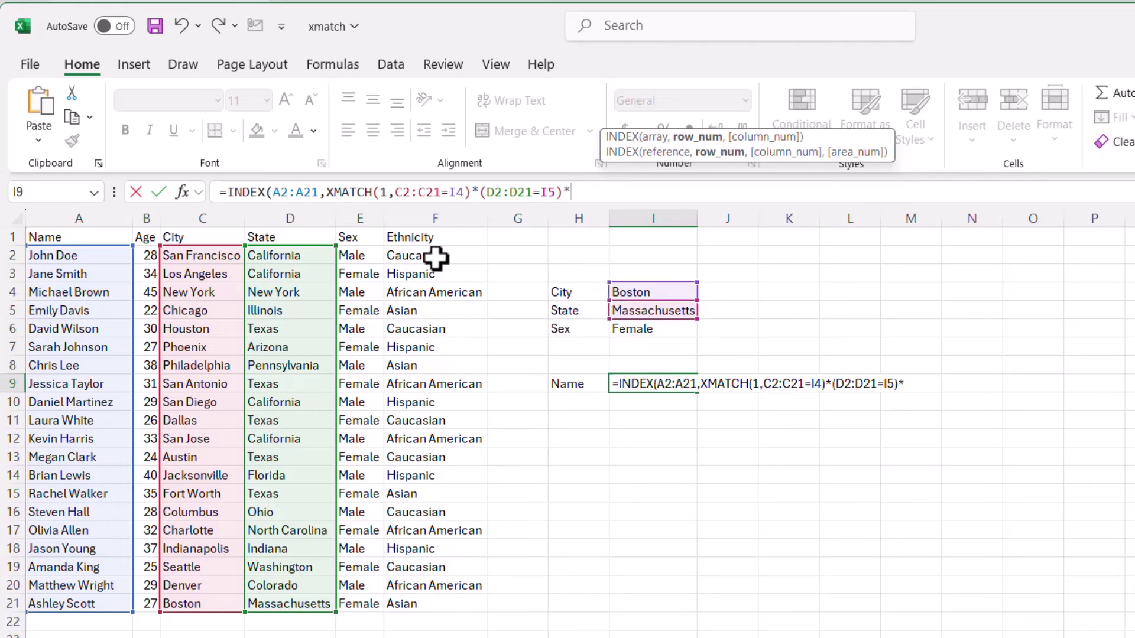
text(()
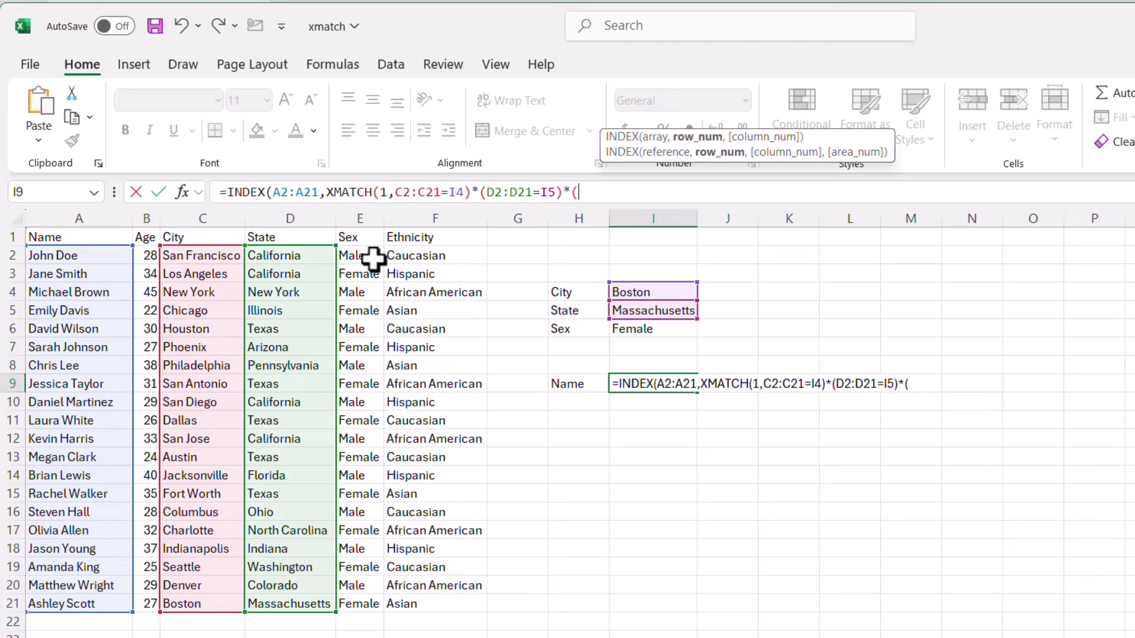
drag(361, 258, 376, 602)
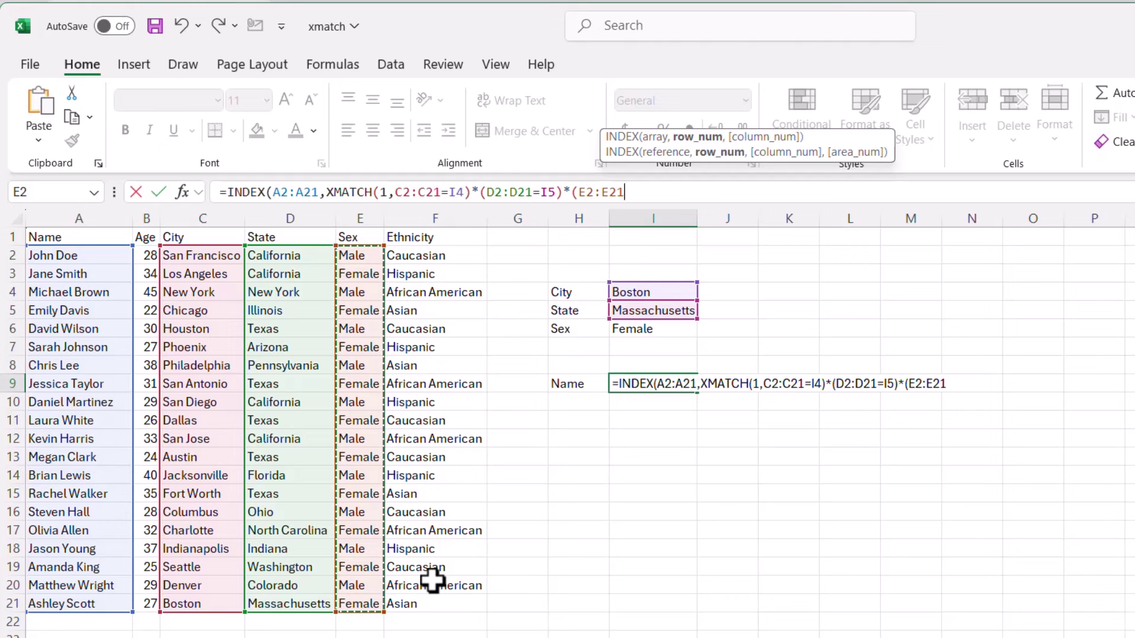
text(=)
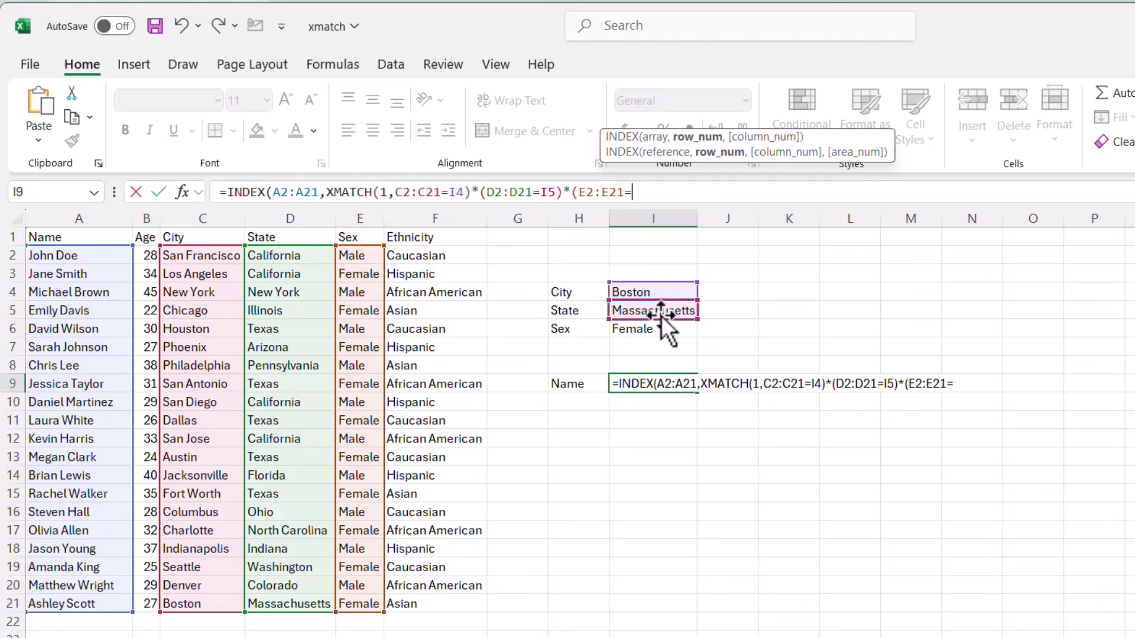
click(658, 331)
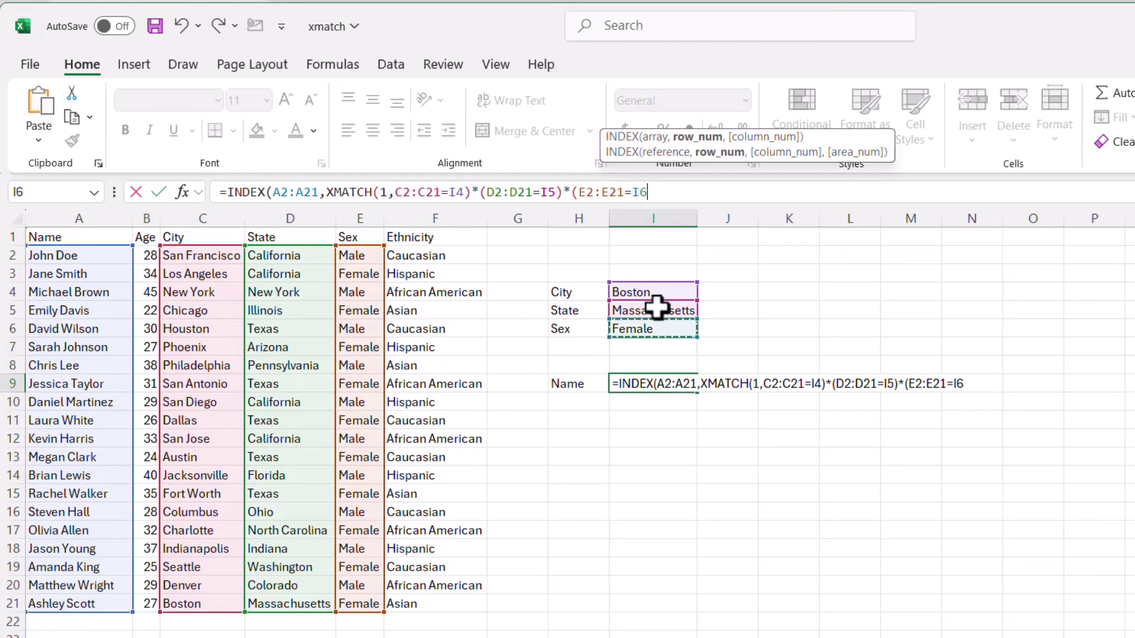
text())
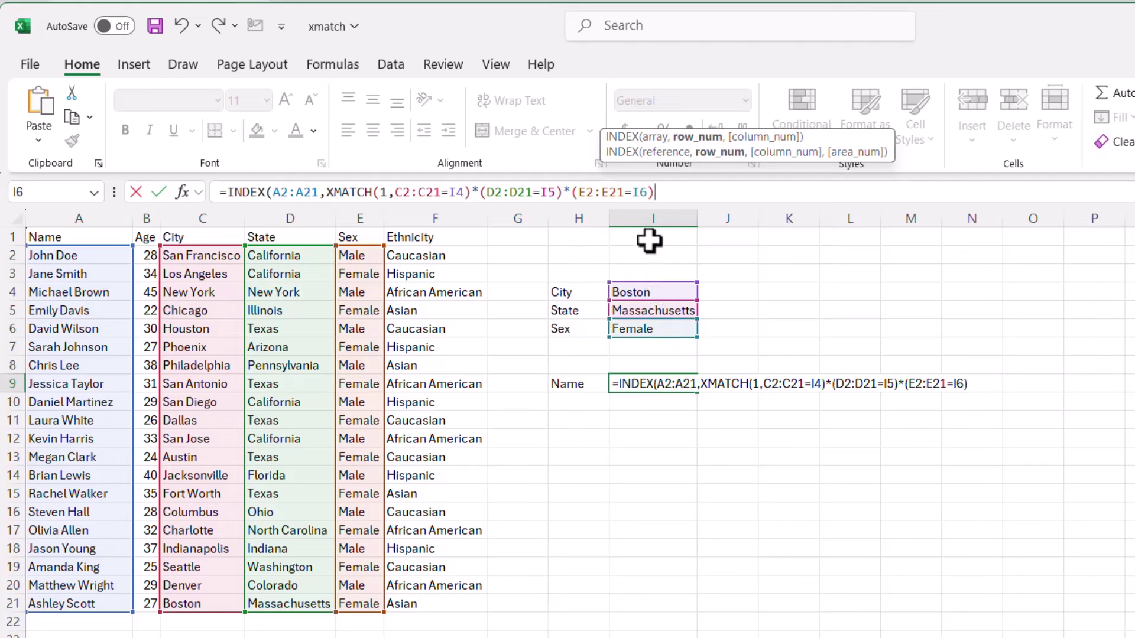
text())
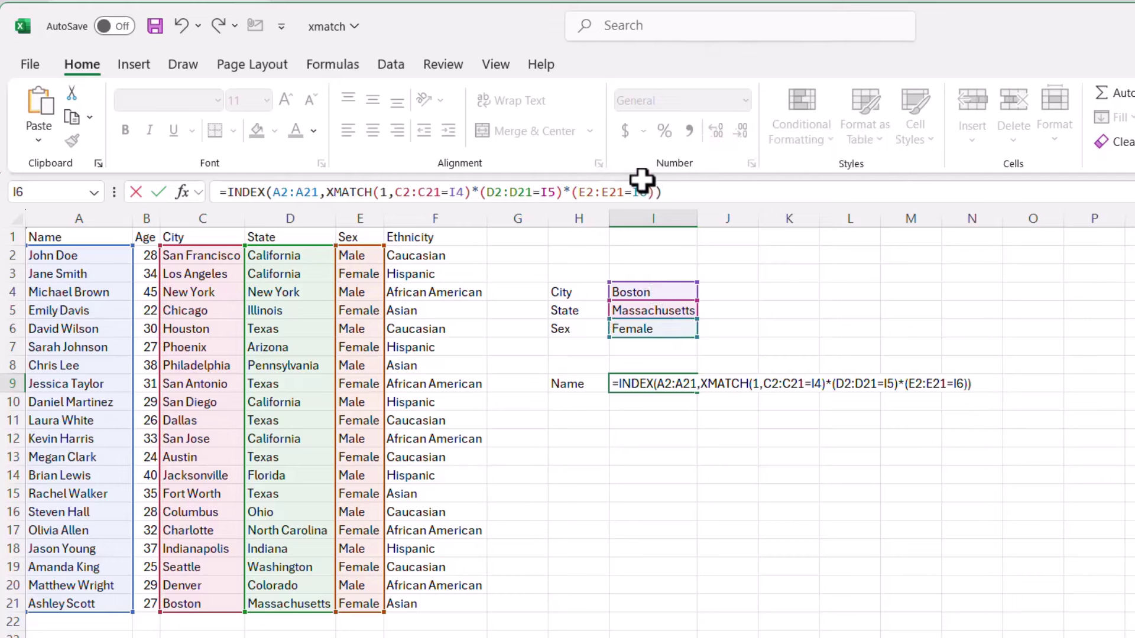
key(Return)
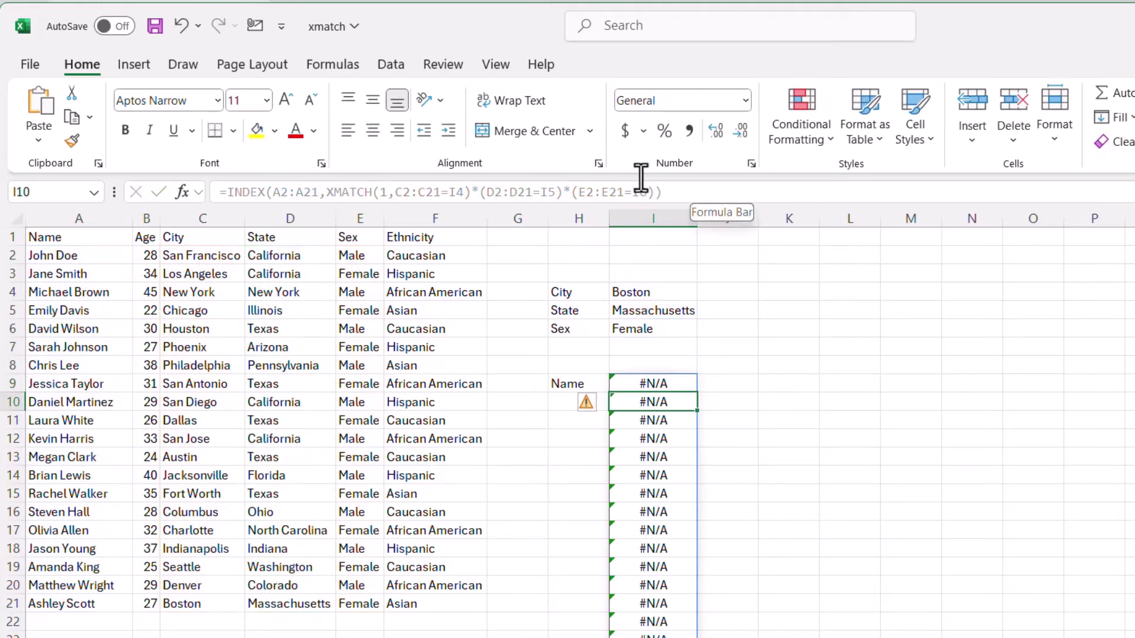
click(401, 198)
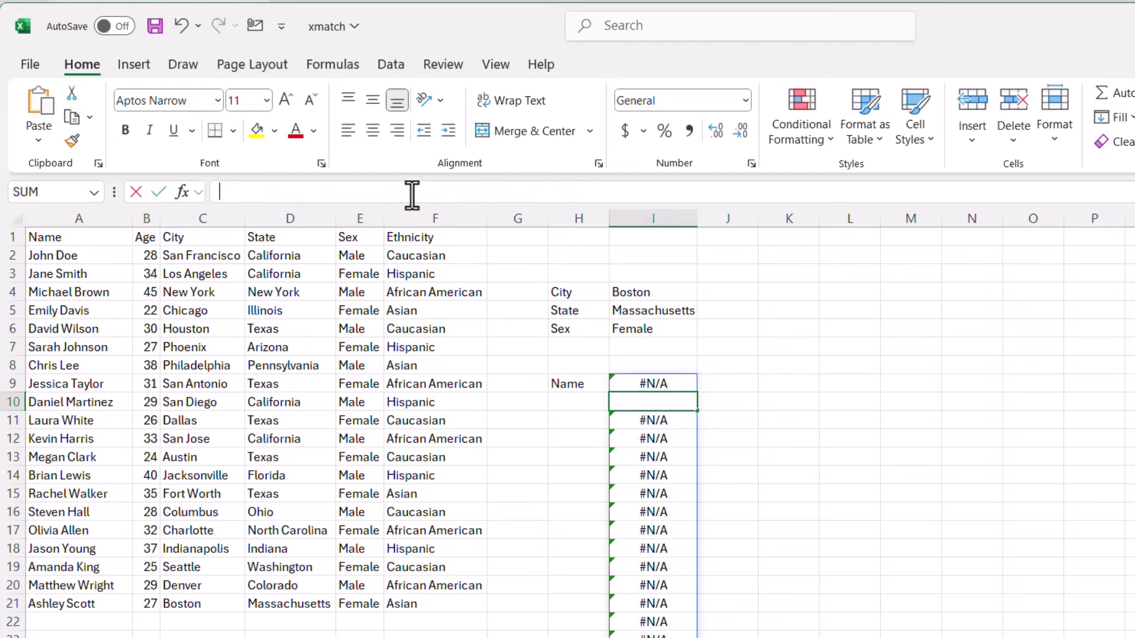
click(636, 384)
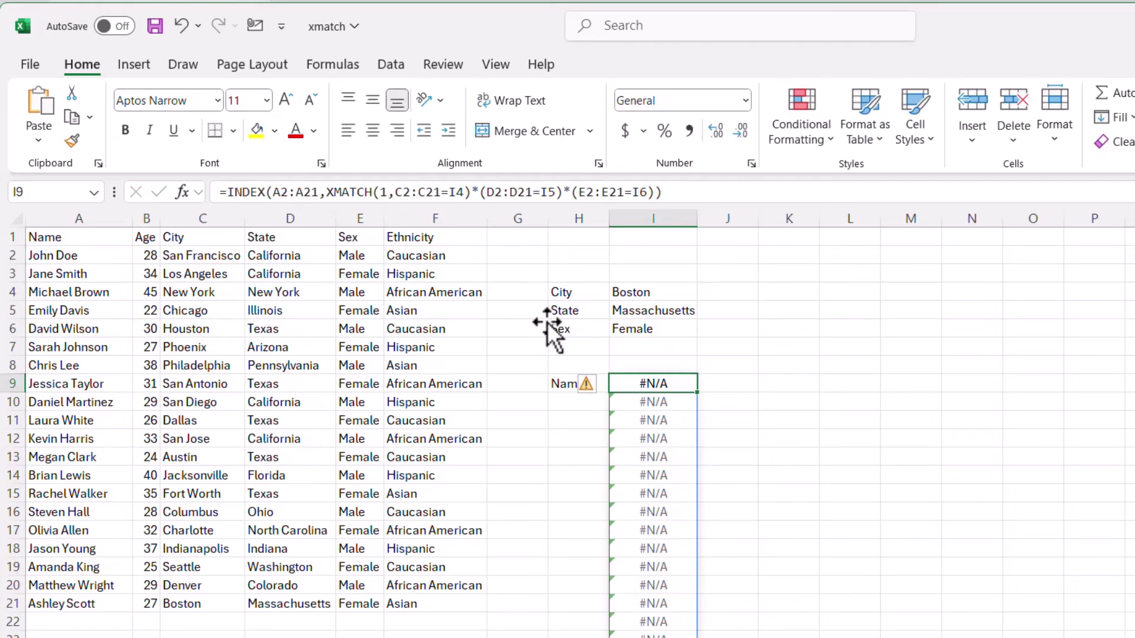
click(399, 196)
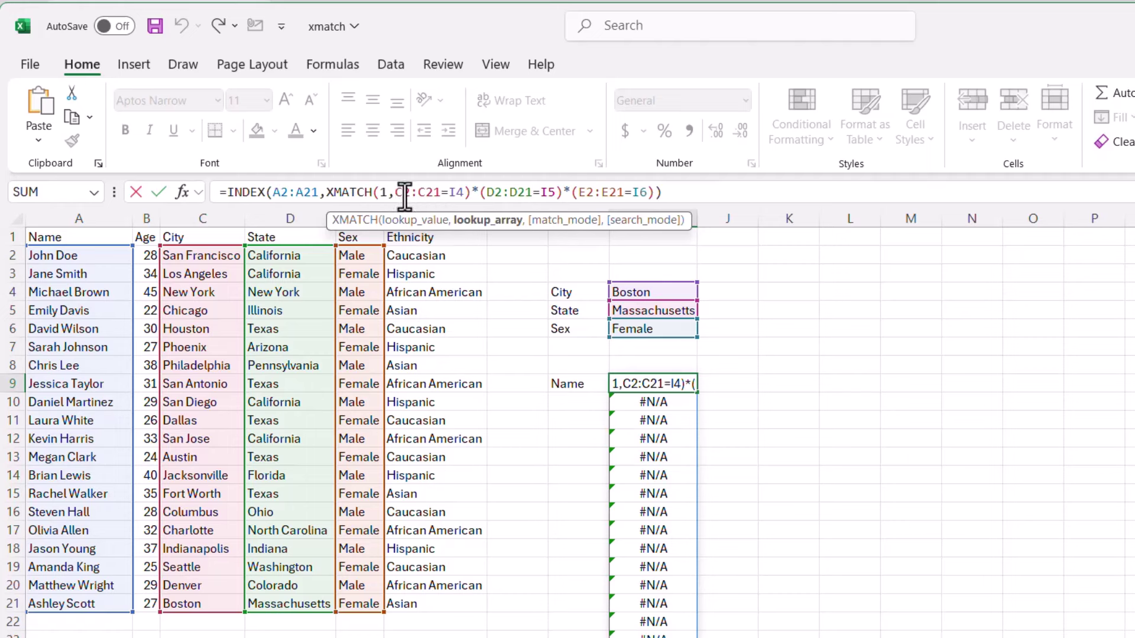
text(()
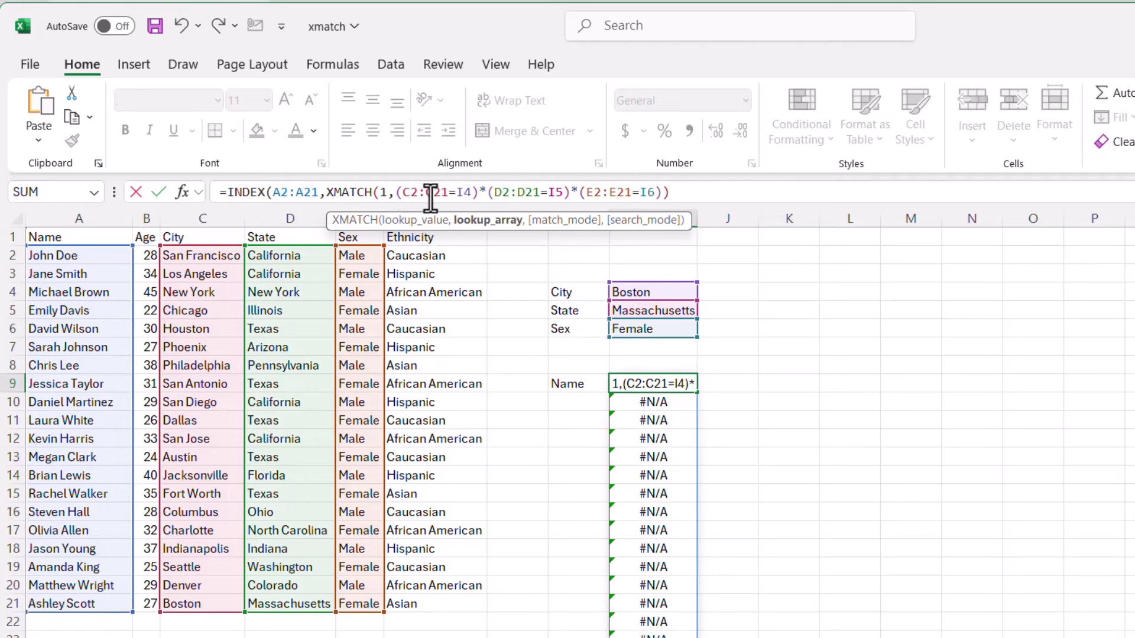
click(709, 194)
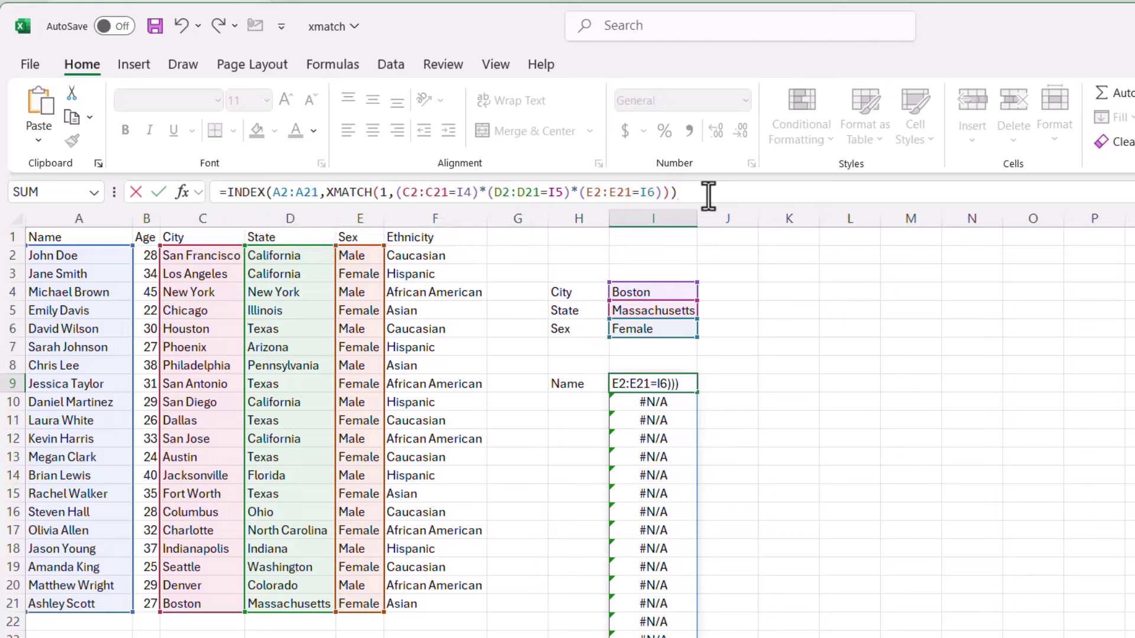
key(Return)
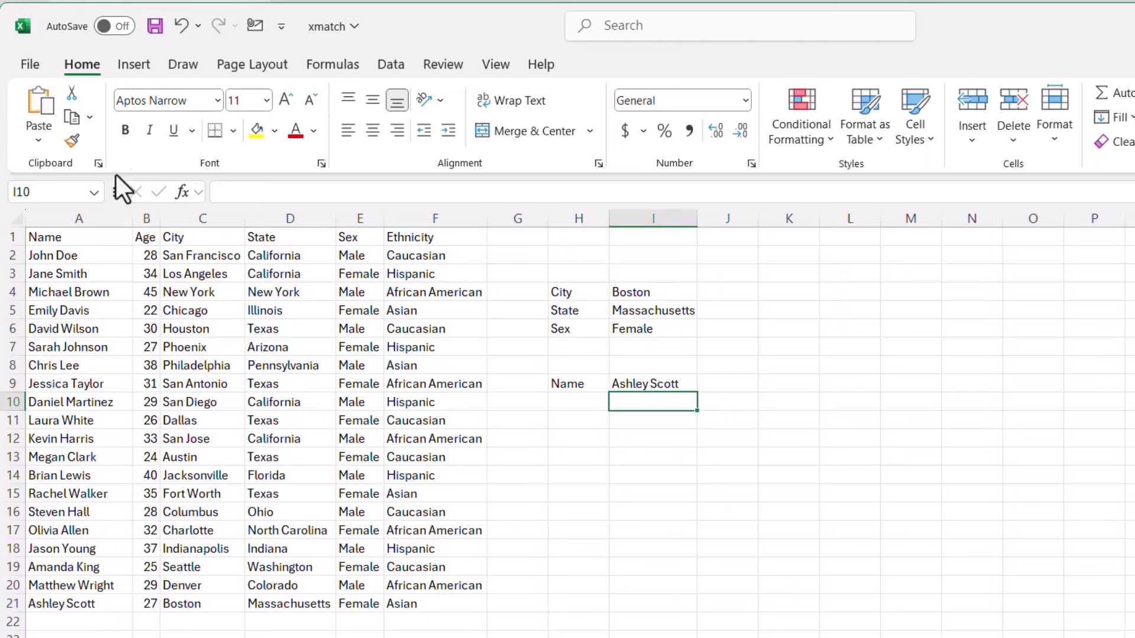
- Change the city criterion in I4 to San Francisco
click(658, 289)
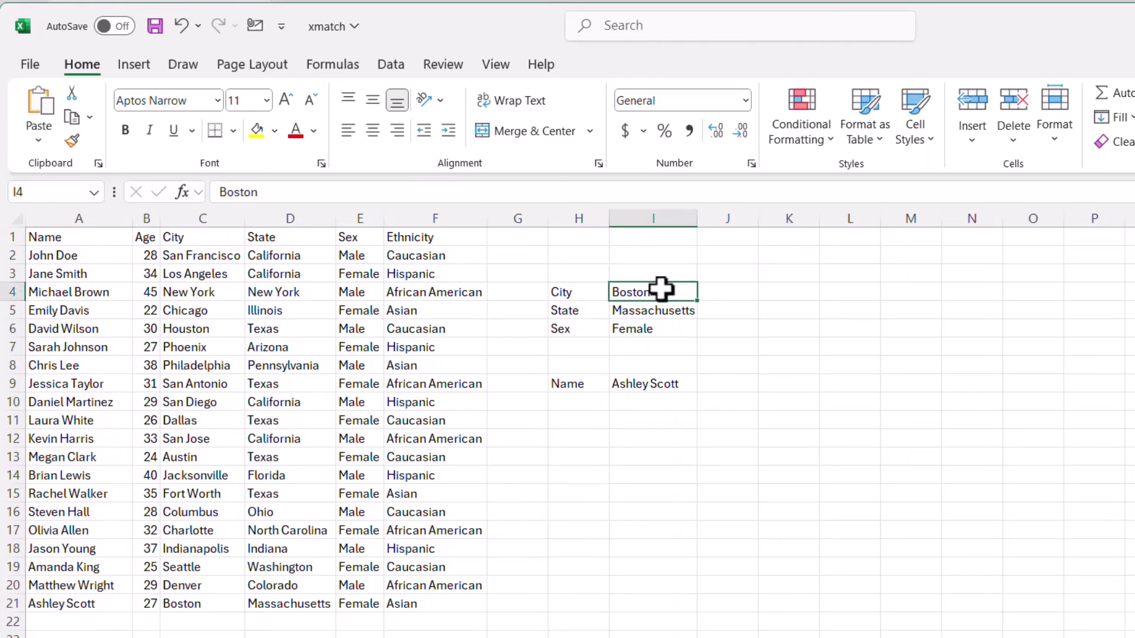
text(San)
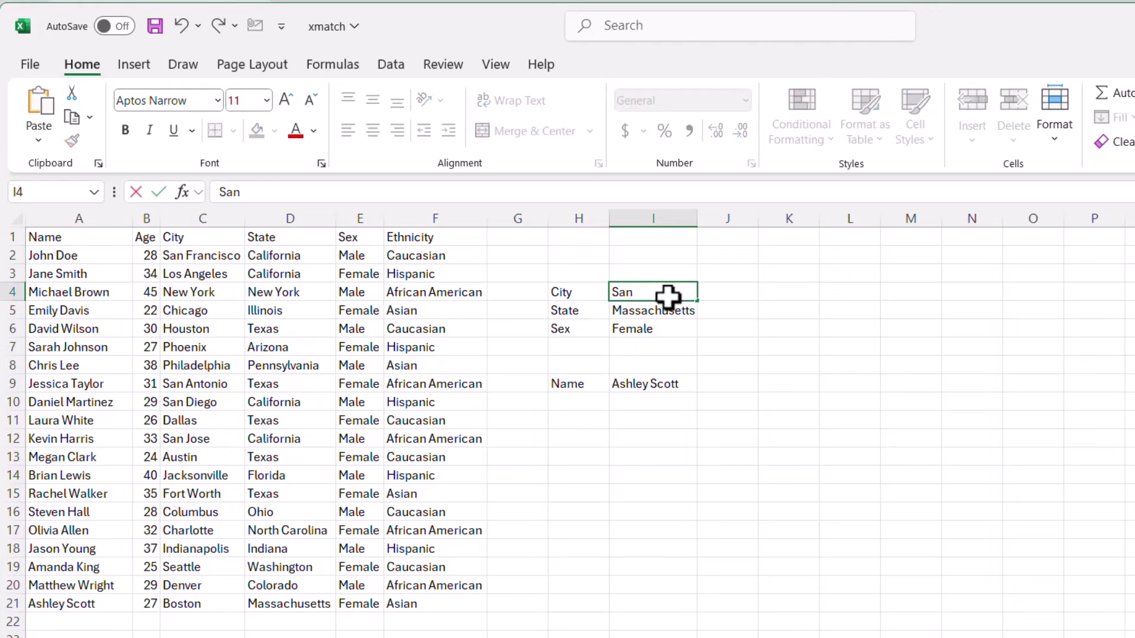
text( Fran)
key(BackSpace)
key(BackSpace)
key(BackSpace)
key(BackSpace)
key(BackSpace)
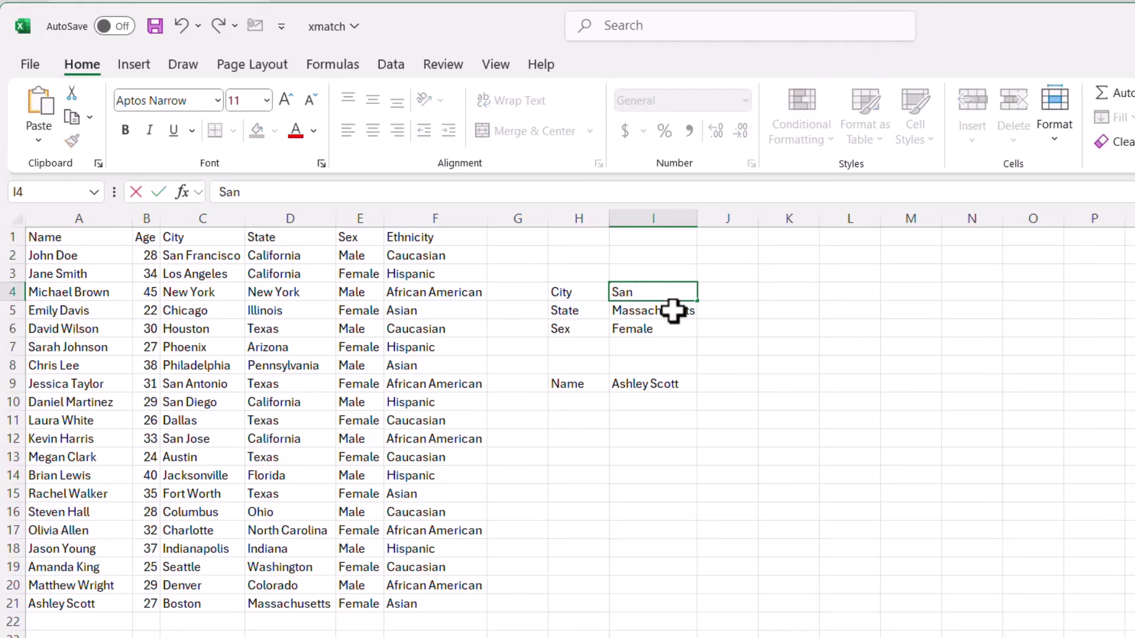
text(f)
key(BackSpace)
text(Francisco)
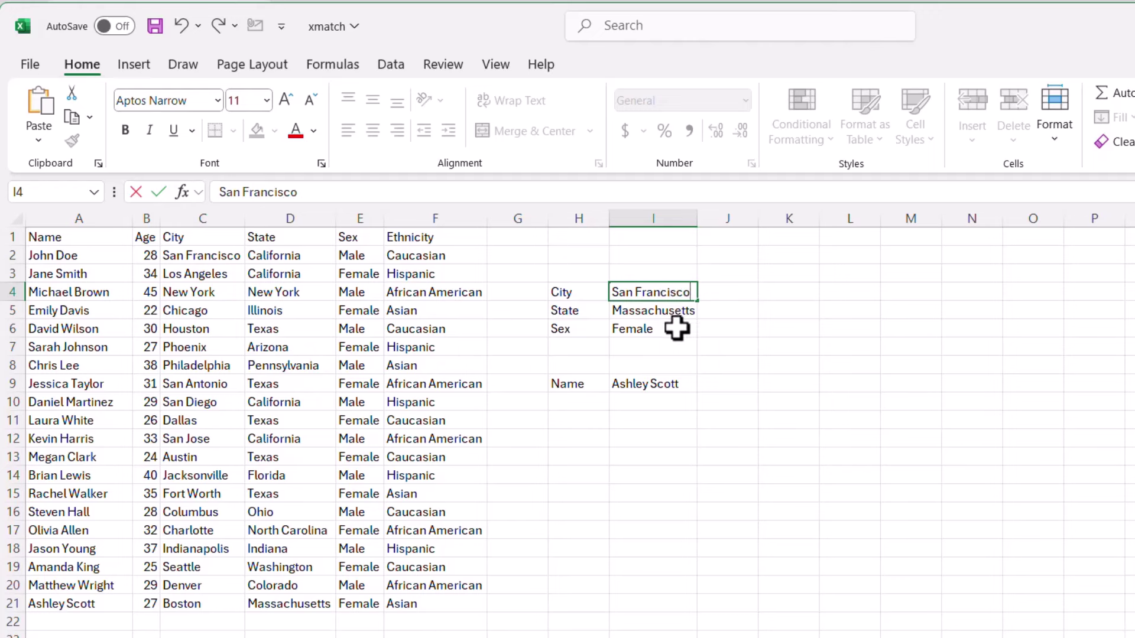
key(Return)
- Set the state criterion to California and sex to Male, then select the I9 lookup
text(CAl)
key(BackSpace)
key(BackSpace)
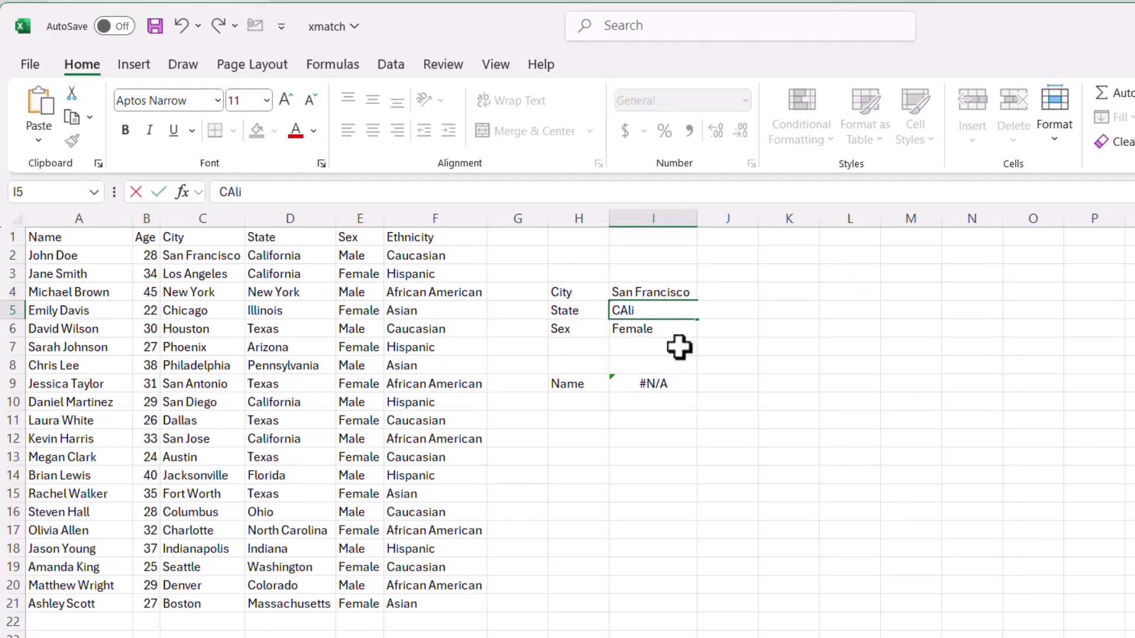
text(alifor)
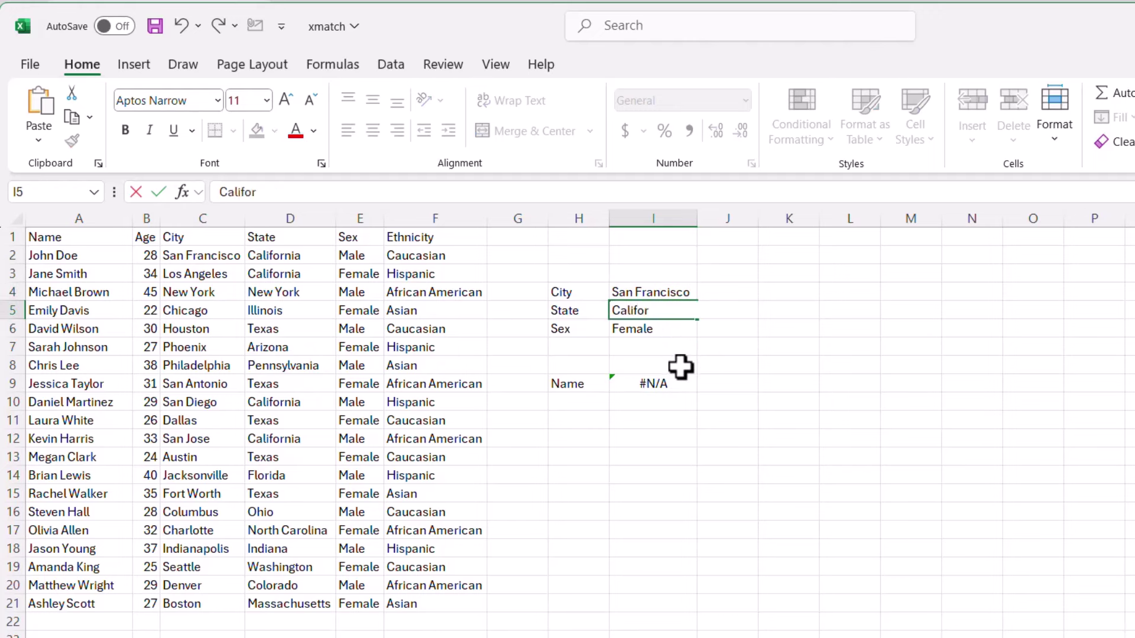
text(nia)
key(Return)
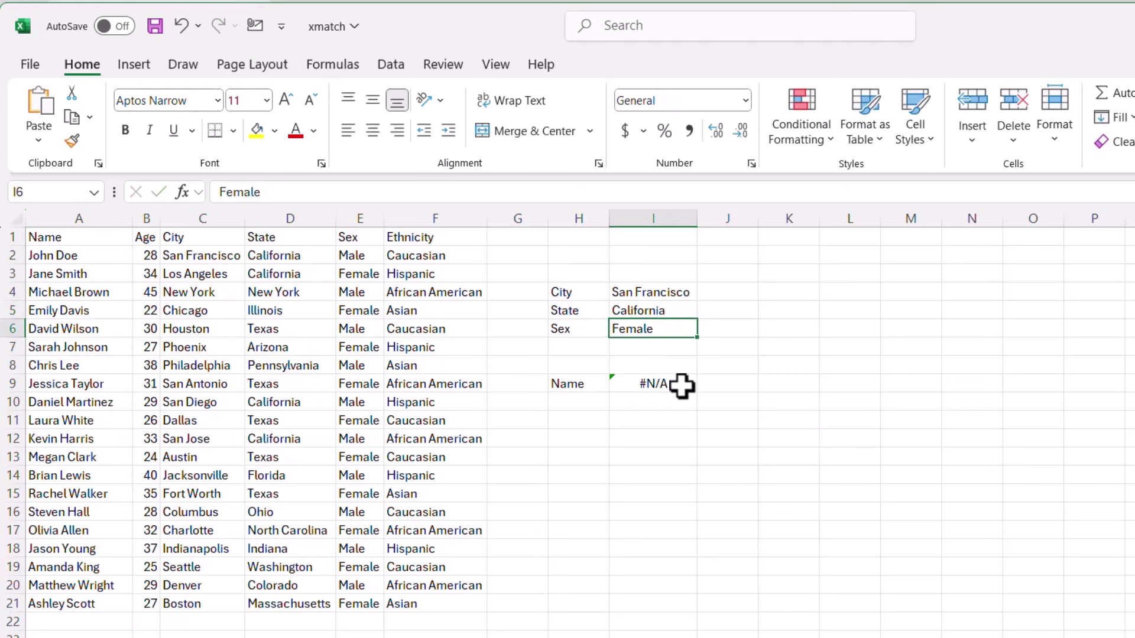
text(Male)
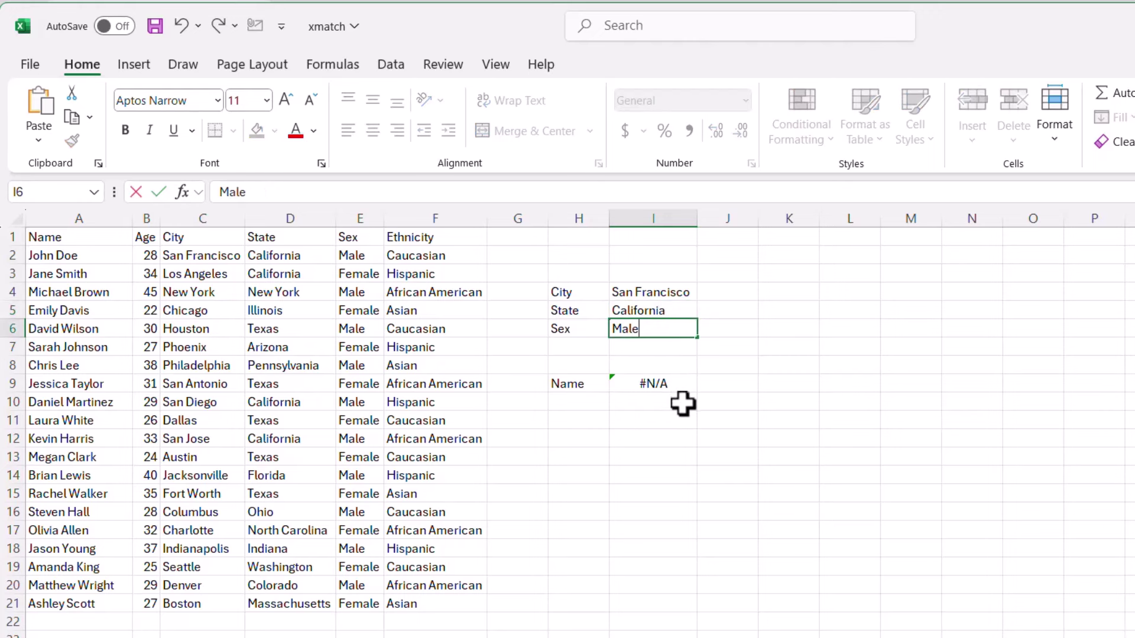
key(Return)
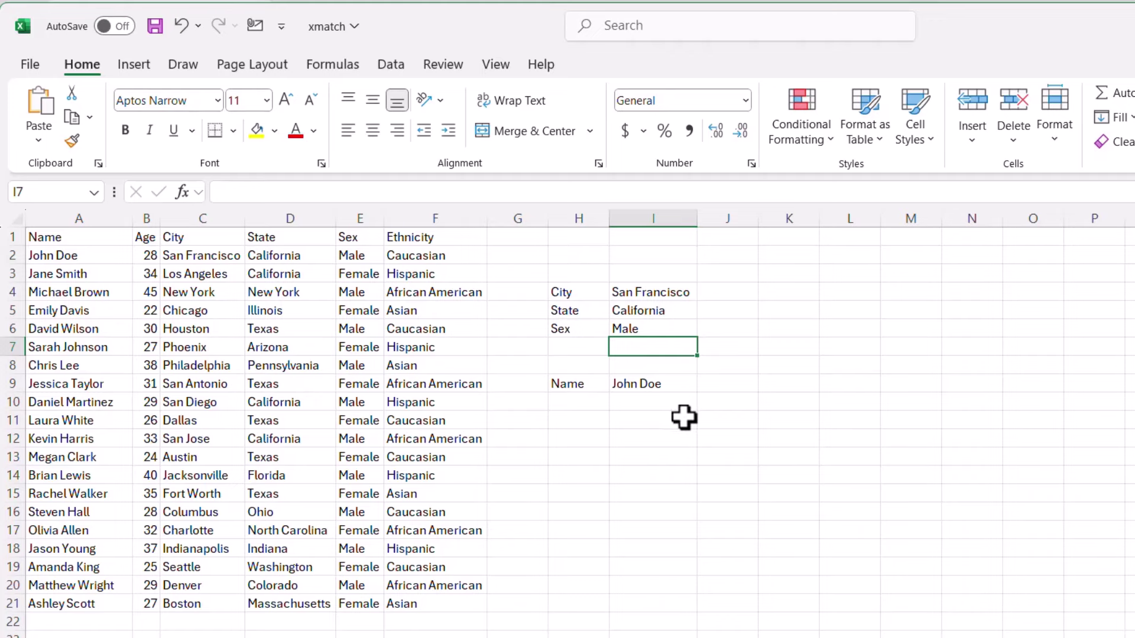
click(666, 383)
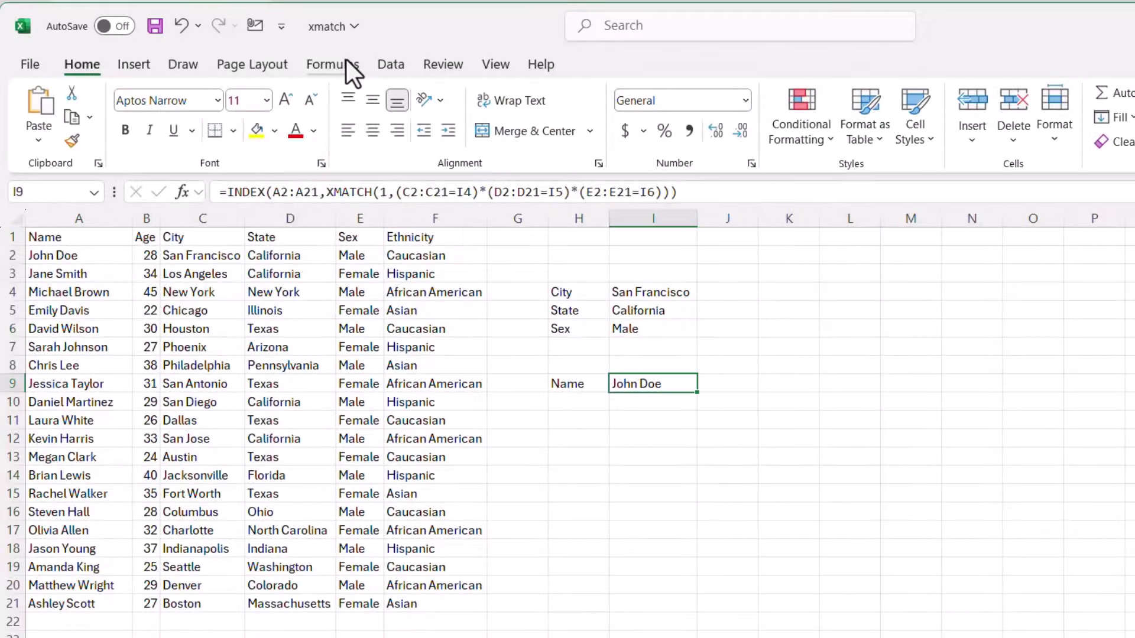
- Run Evaluate Formula on I9 until the city and state comparisons become TRUE/FALSE arrays
click(346, 67)
click(1081, 142)
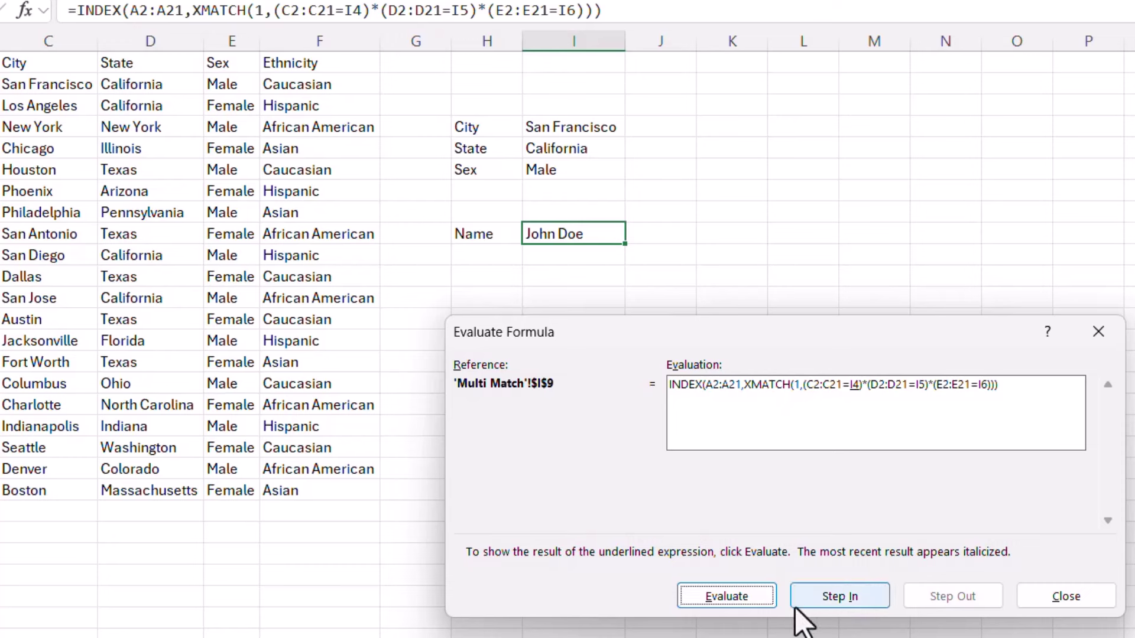
click(746, 603)
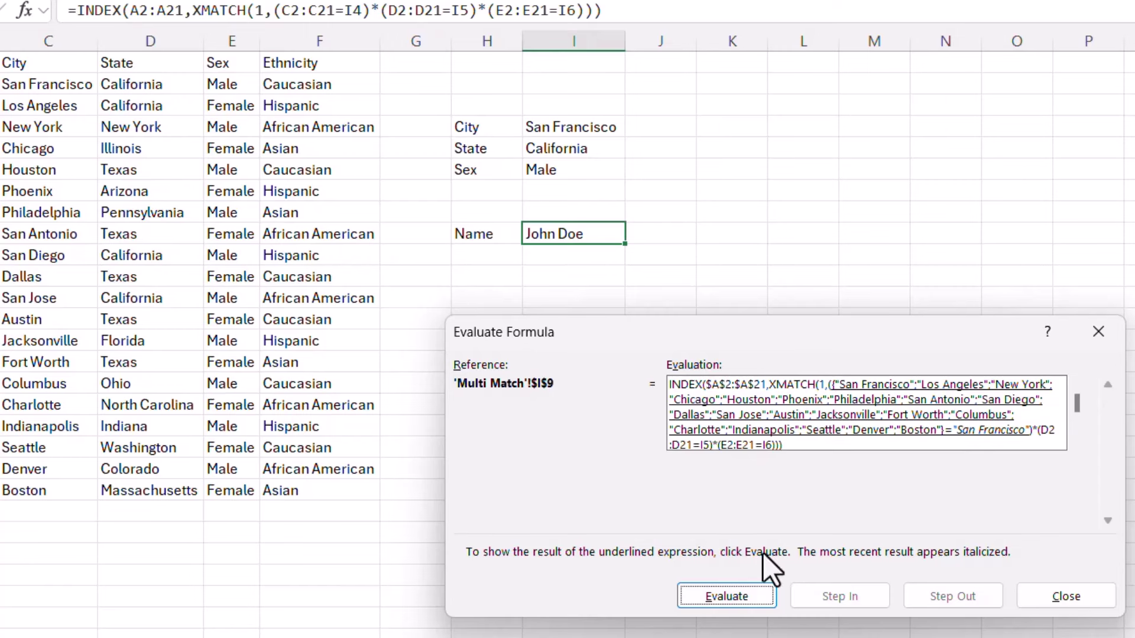
click(740, 594)
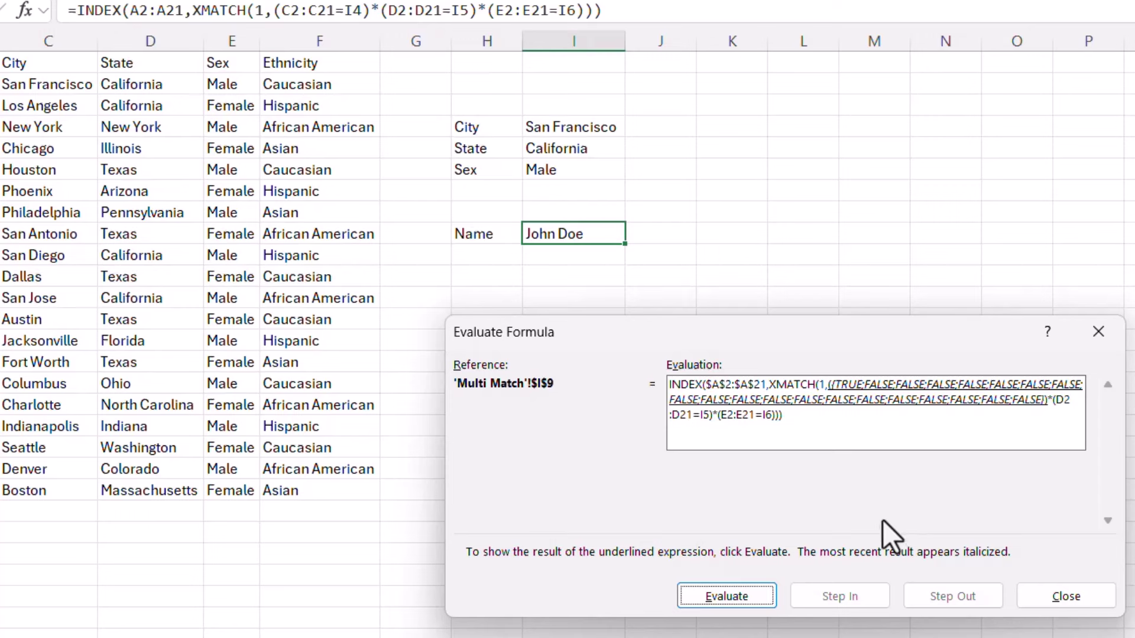
key(Return)
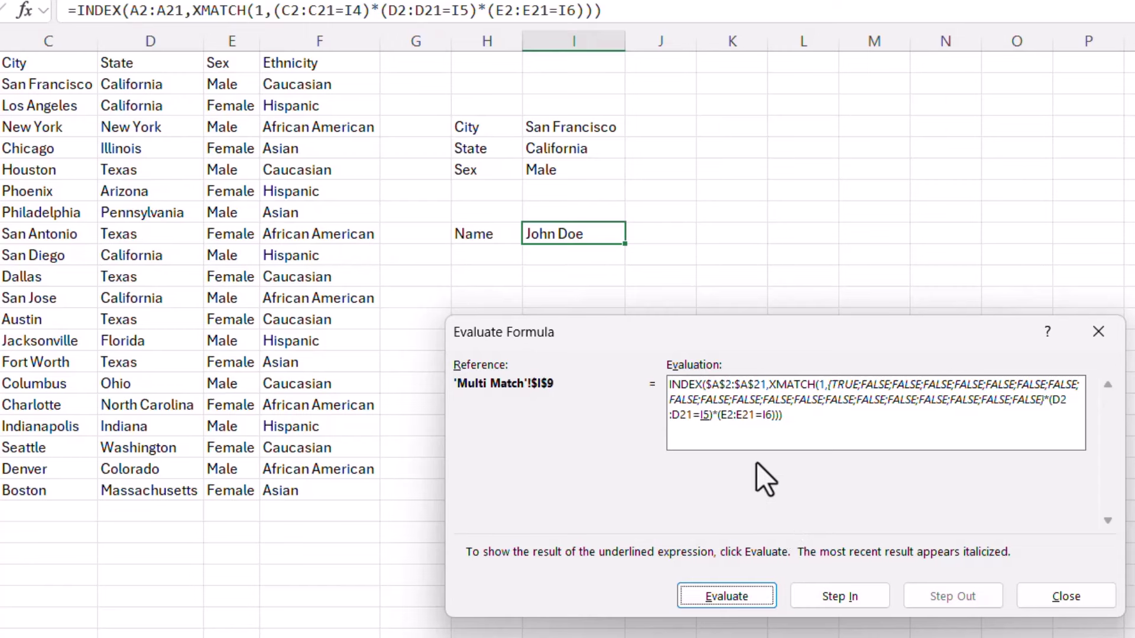
click(730, 591)
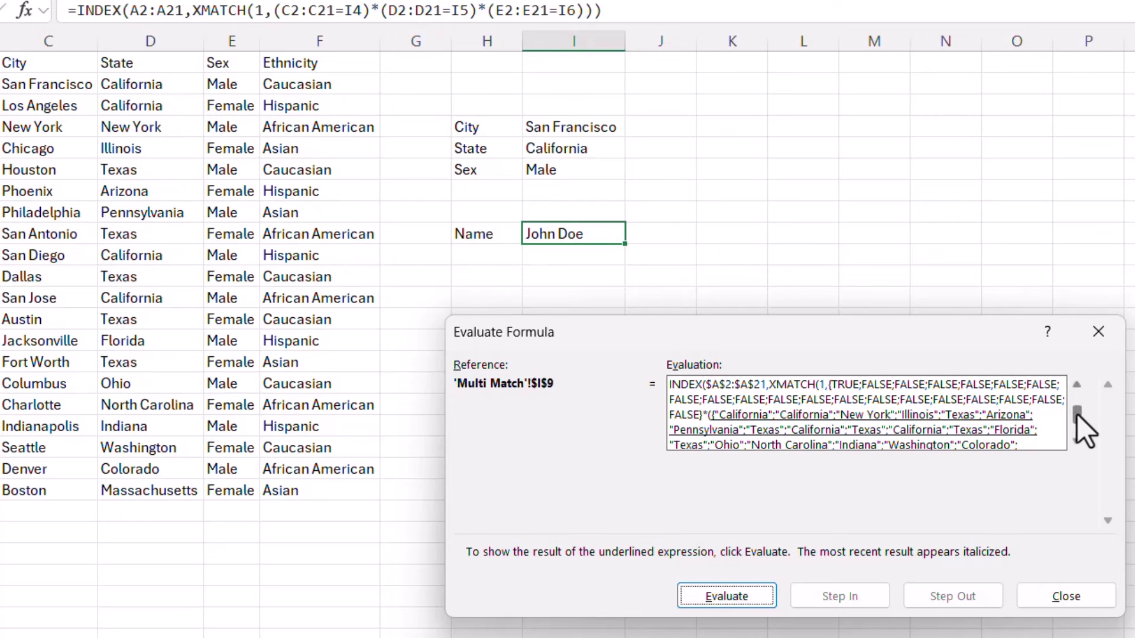
scroll(1080, 431, down, 3)
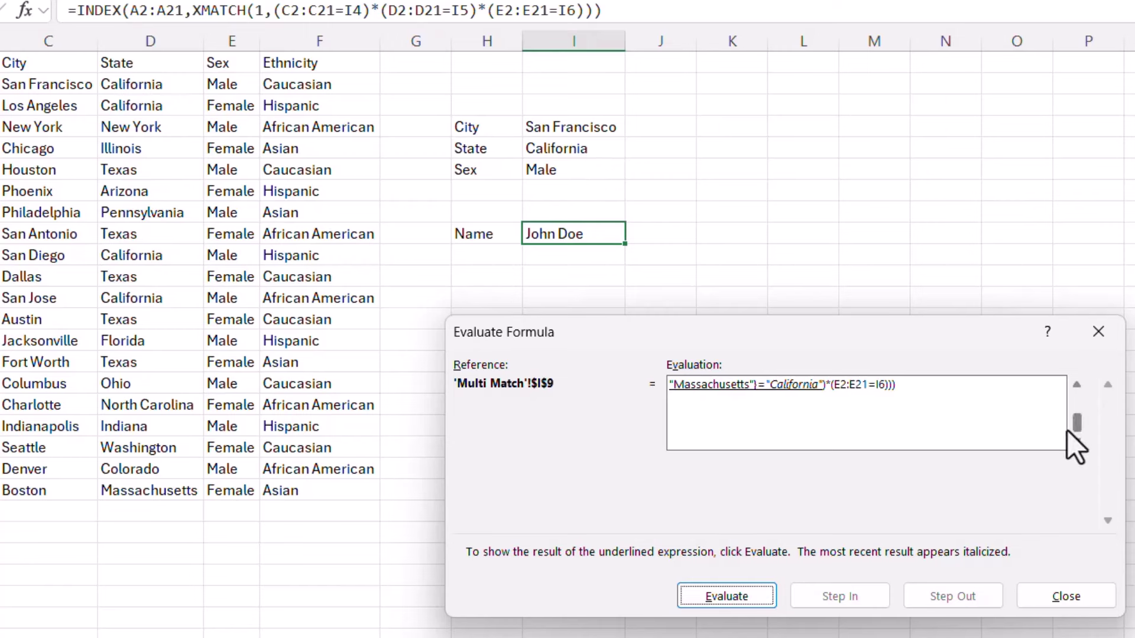
click(736, 596)
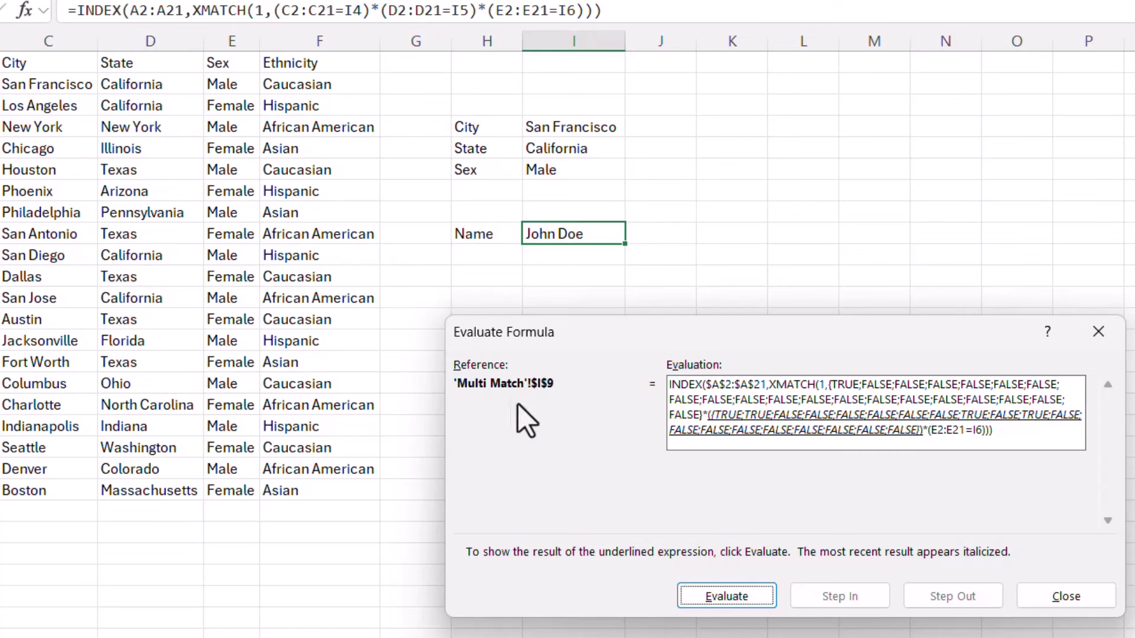
- Multiply the city and state arrays, evaluate the Male comparison, and combine all three into one 1/0 array
click(725, 602)
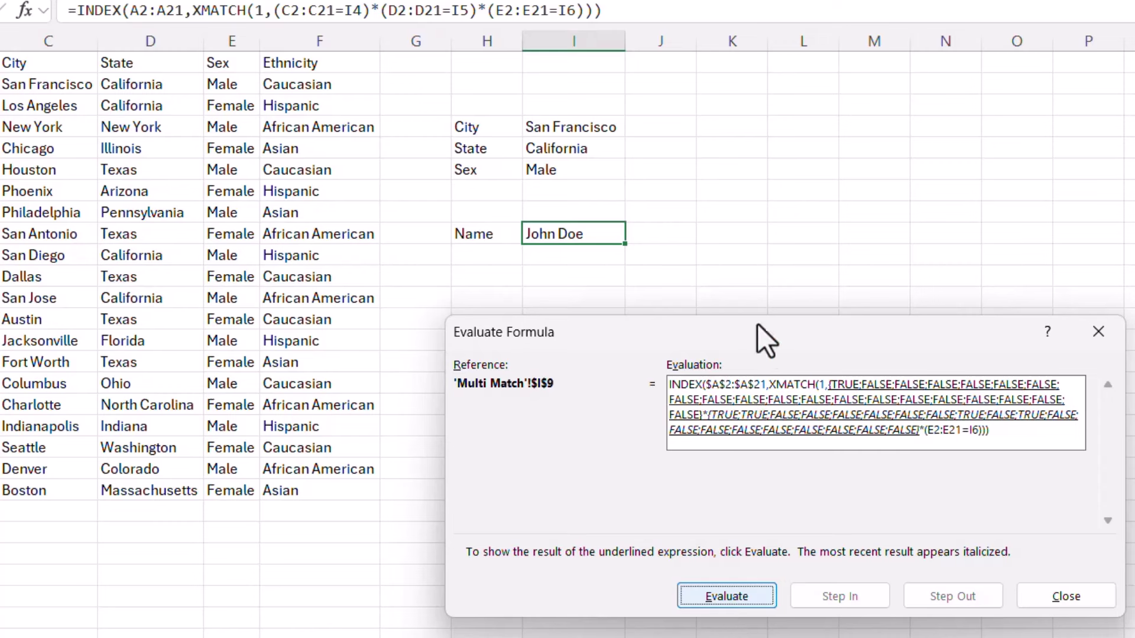
click(727, 596)
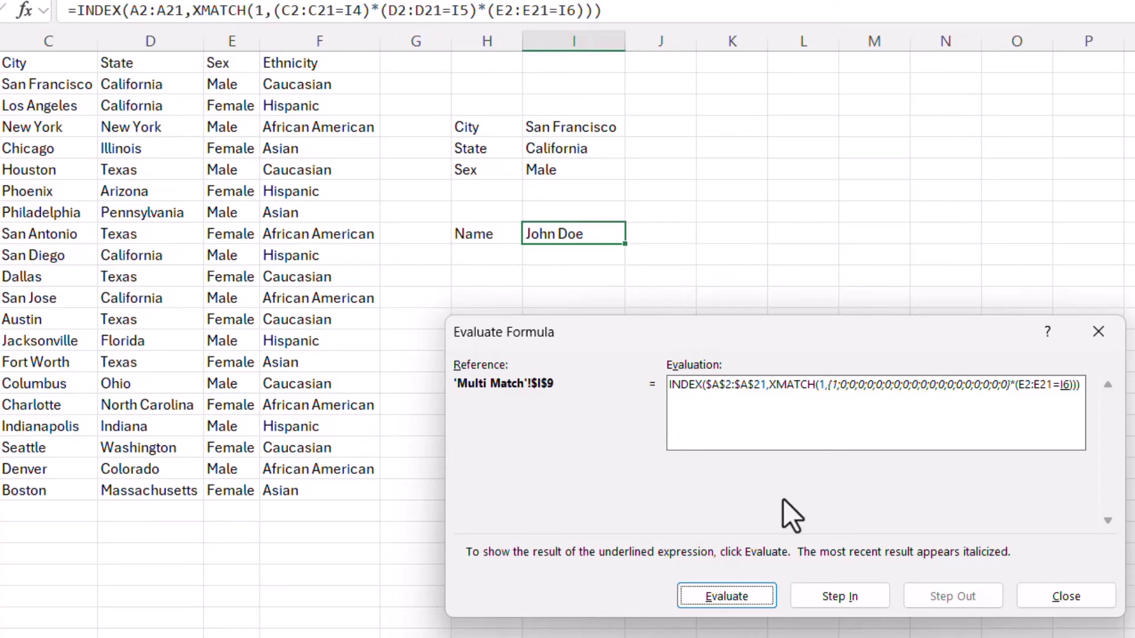
click(728, 588)
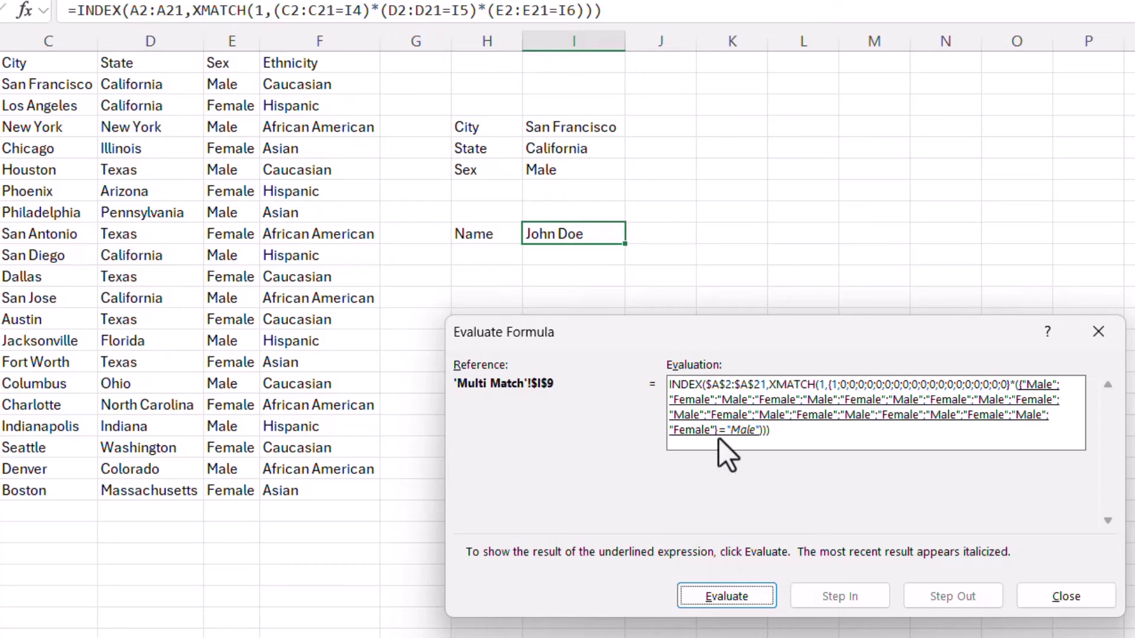
click(743, 591)
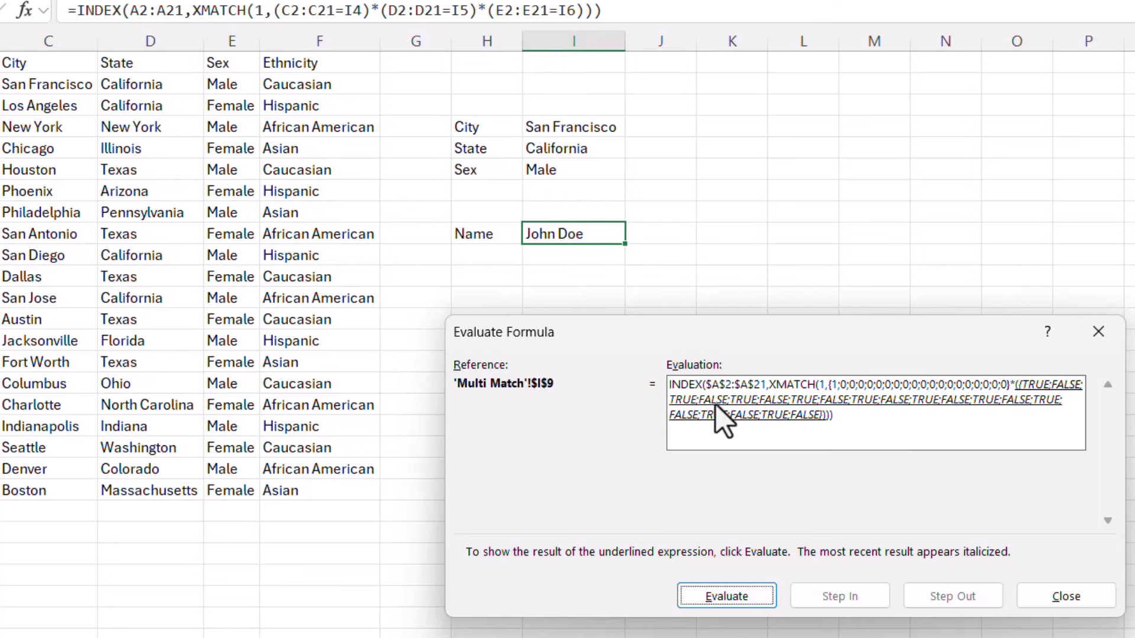
click(716, 602)
click(716, 601)
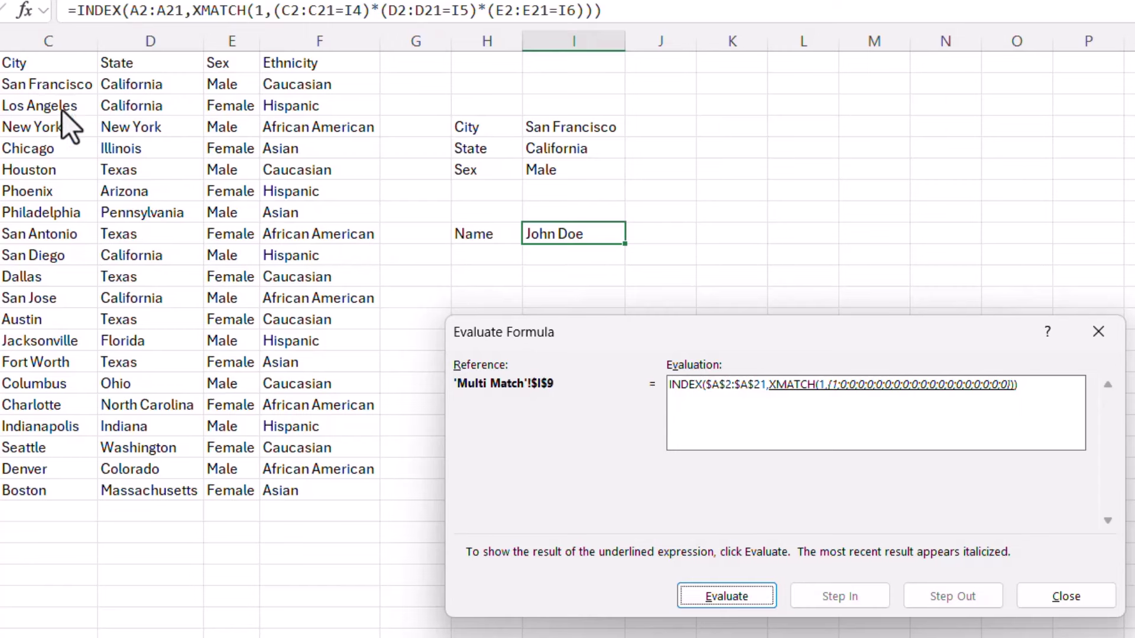
- Evaluate XMATCH to position 1 and INDEX to John Doe, then close Evaluate Formula
click(733, 593)
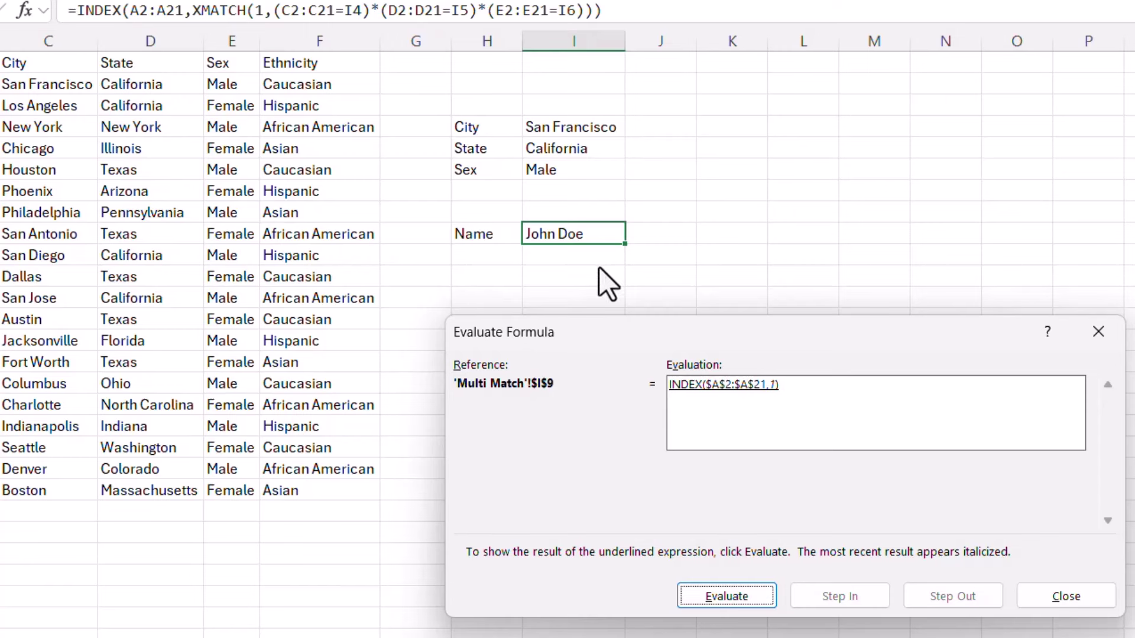
click(730, 590)
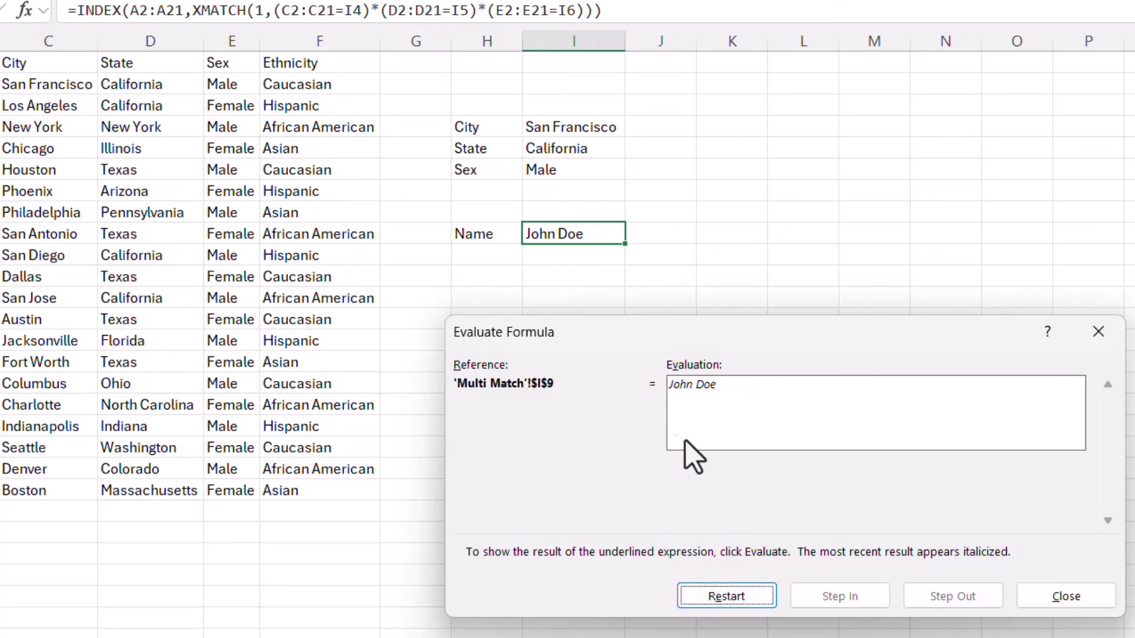
click(1100, 598)
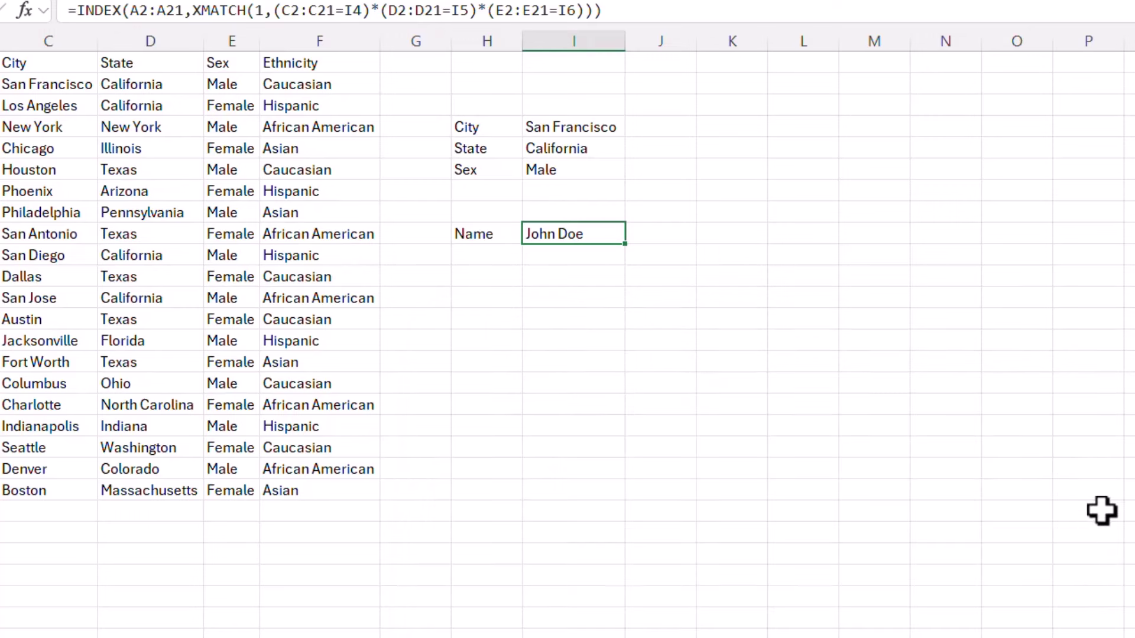